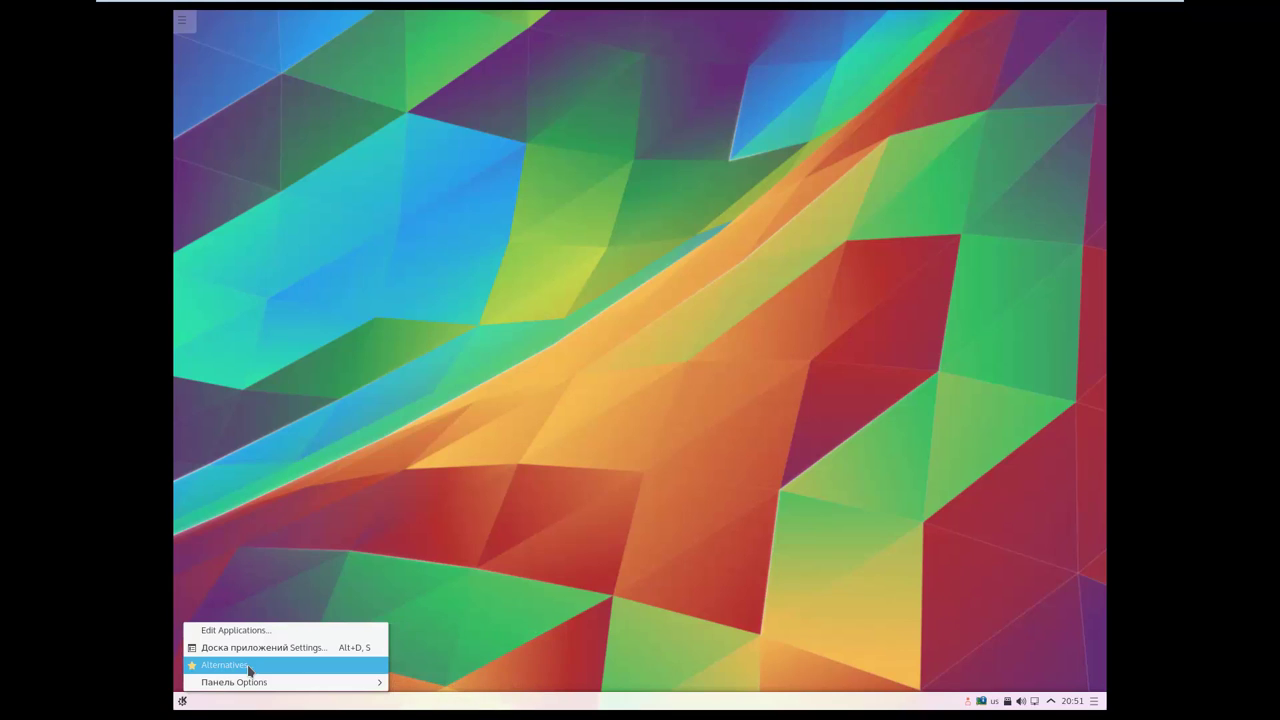
Switch the application launcher to the 'Меню запуска приложений' alternative and look through its Applications, Computer, History, Leave and Favorites sections.
left_click(230, 665)
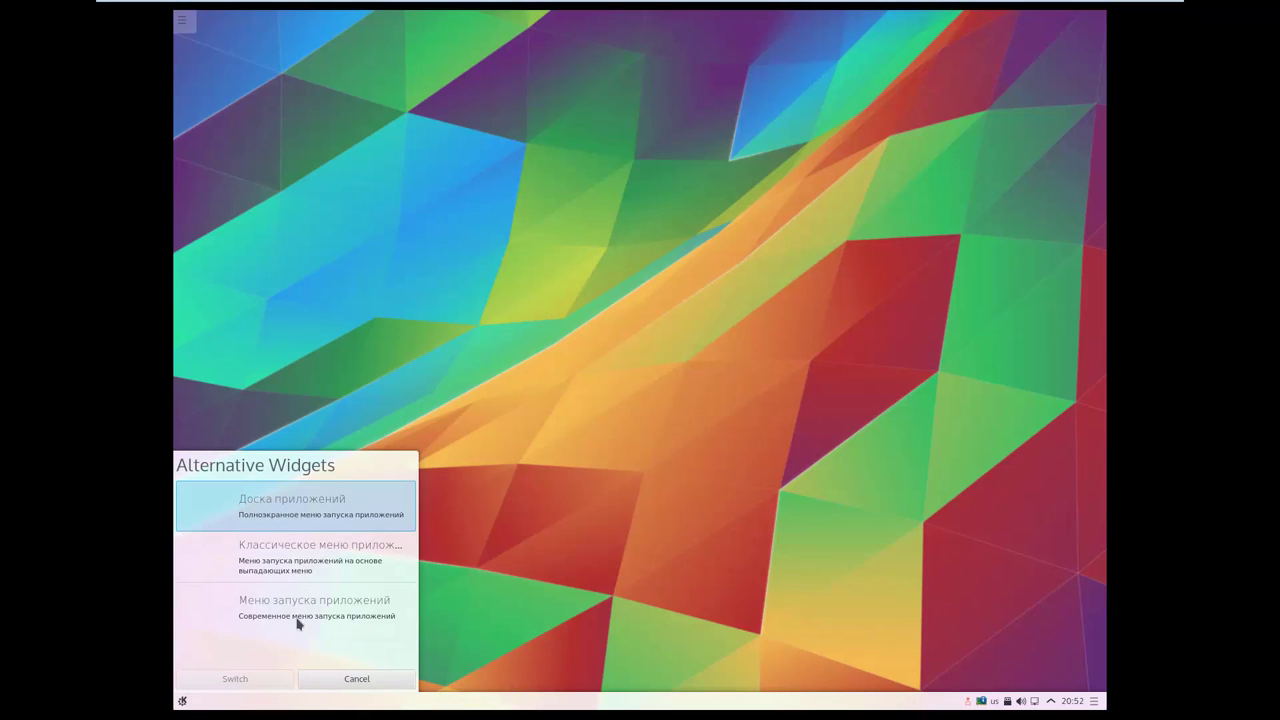
left_click(235, 678)
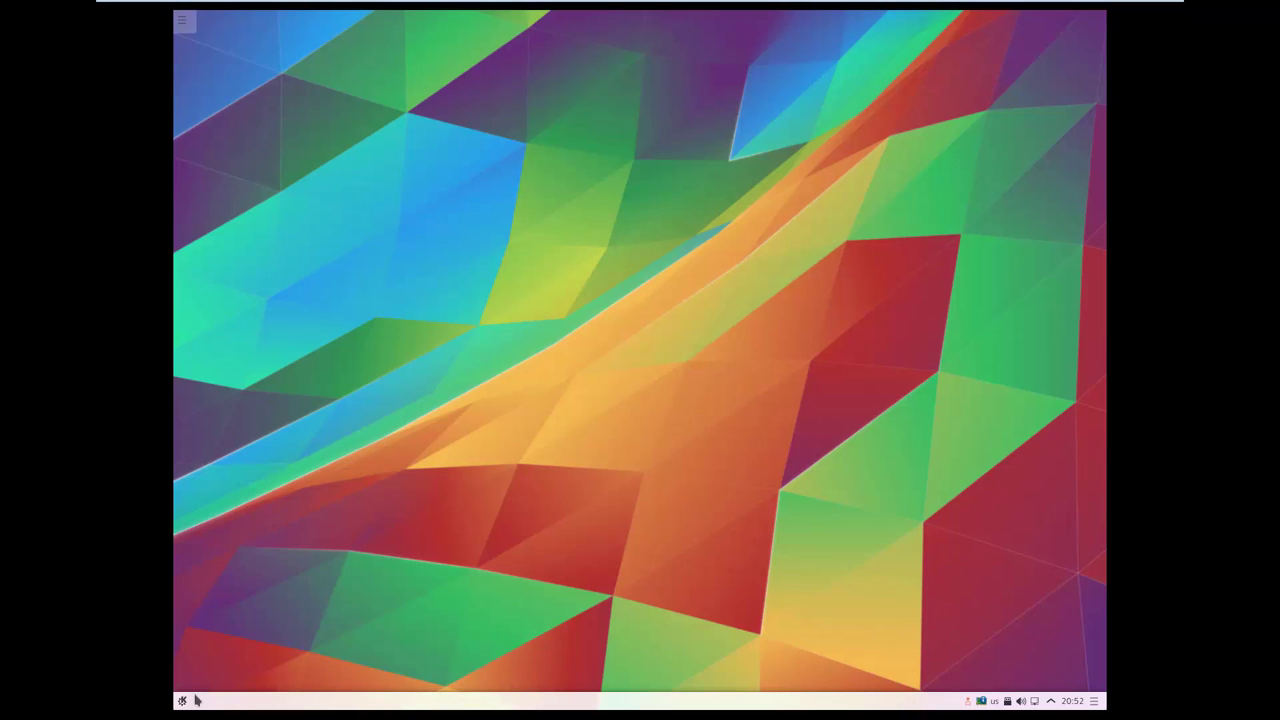
left_click(183, 702)
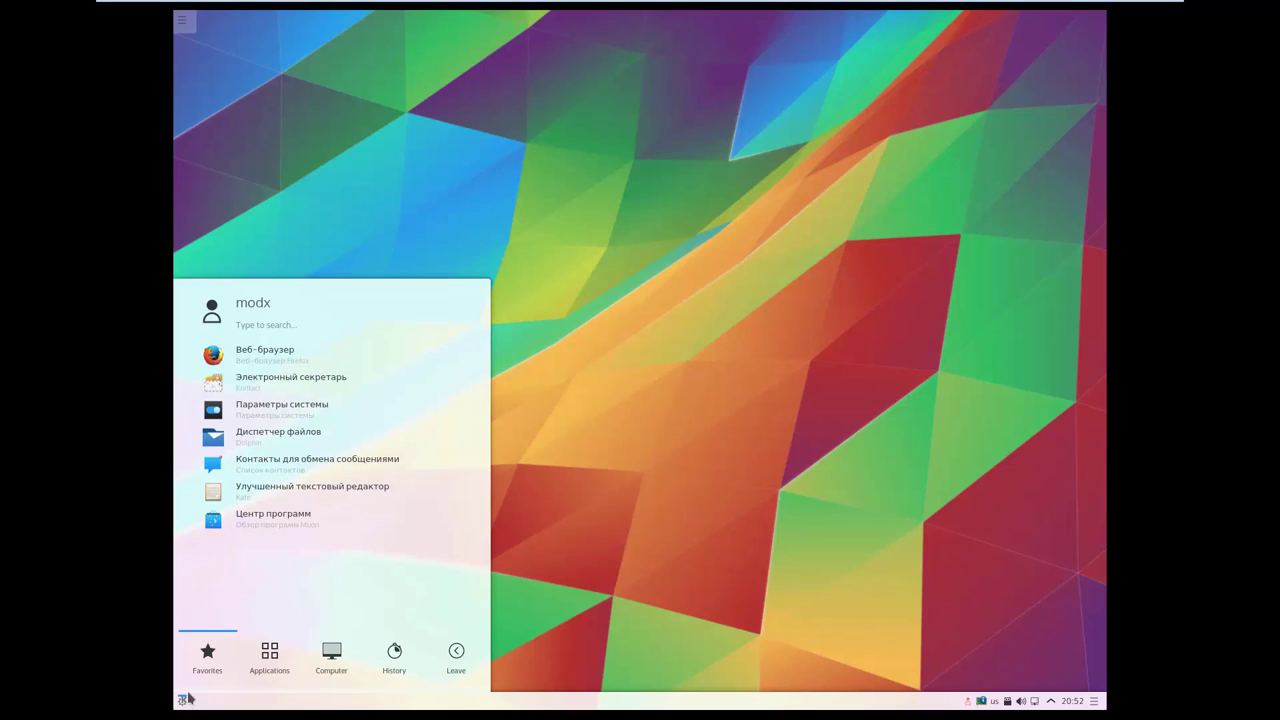
left_click(276, 662)
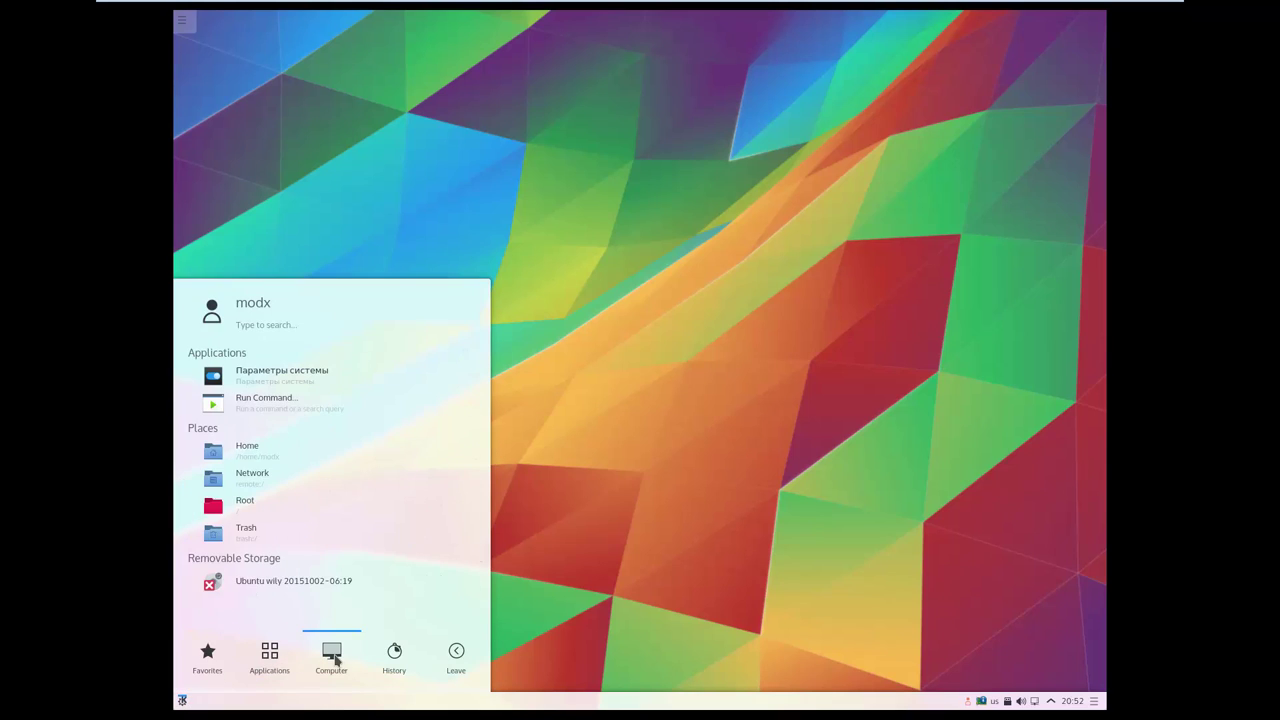
mouse_move(404, 664)
mouse_move(464, 664)
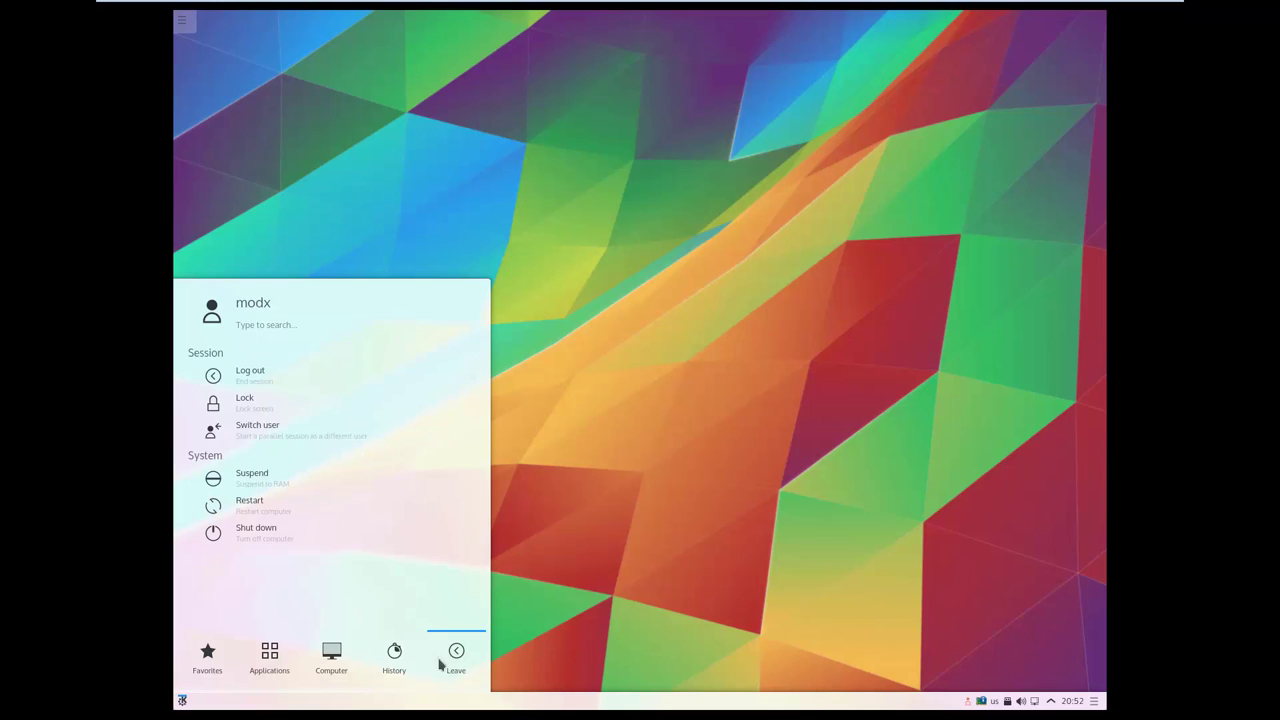
mouse_move(206, 666)
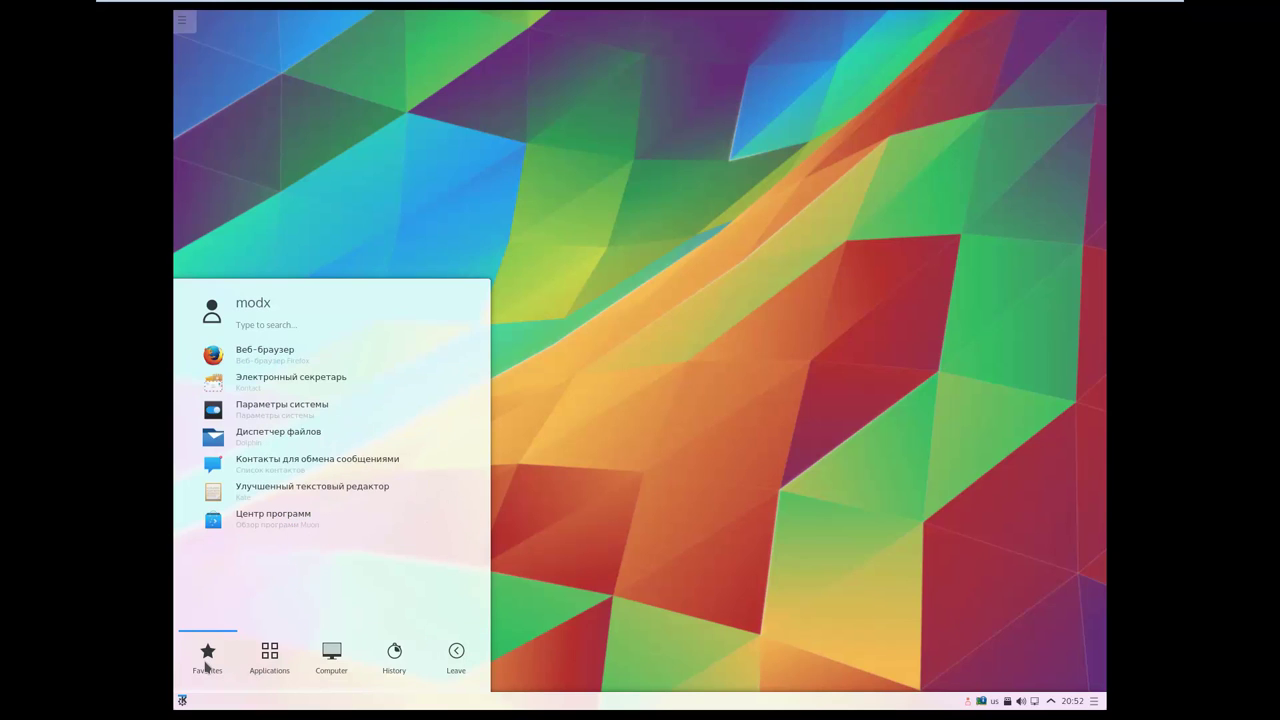
Open Muon Discover (Центр программ), move its window towards the middle of the desktop and show the Plasma Desktop Widgets category.
left_click(255, 522)
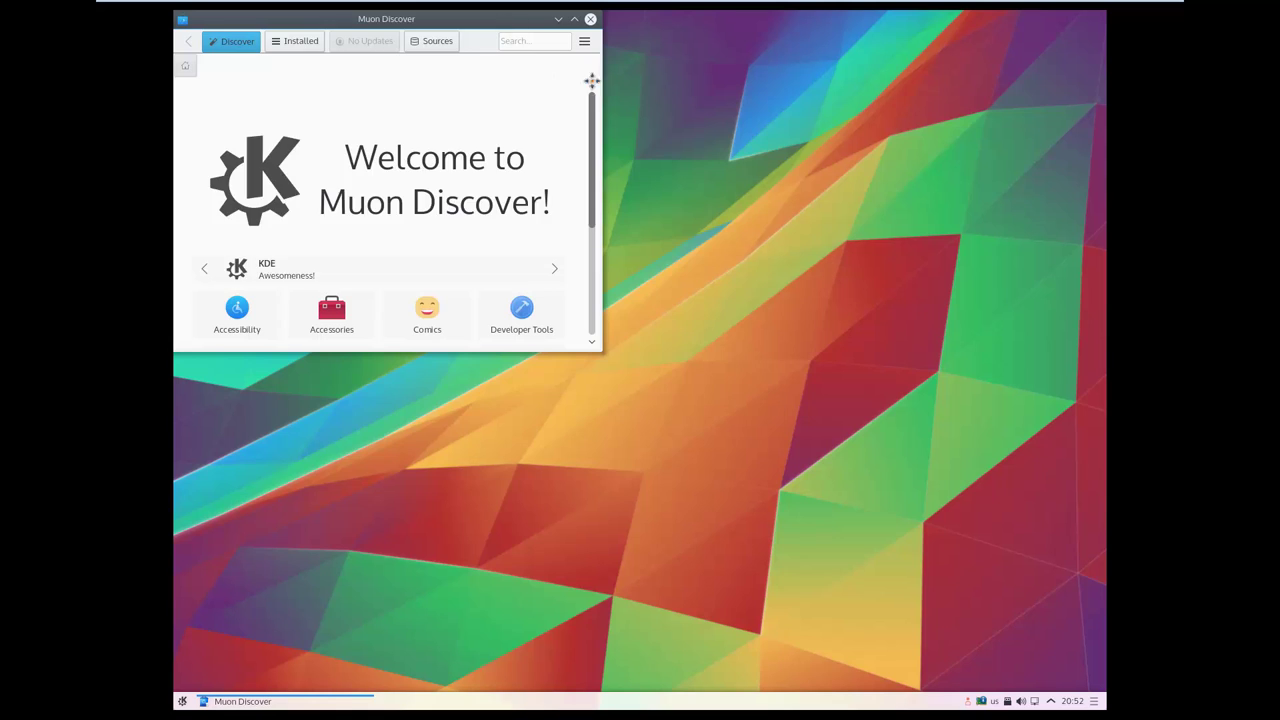
left_click_drag(503, 20, 663, 128)
scroll(634, 313, "down", 3)
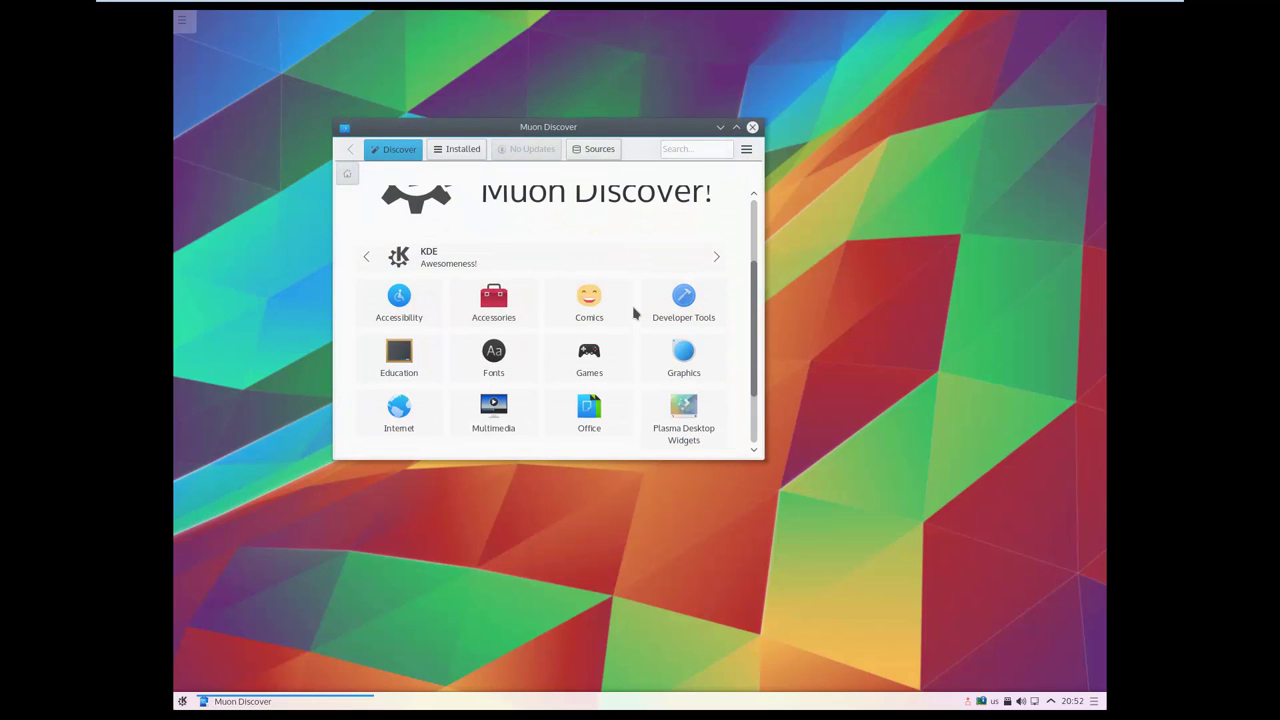
scroll(705, 414, "down", 3)
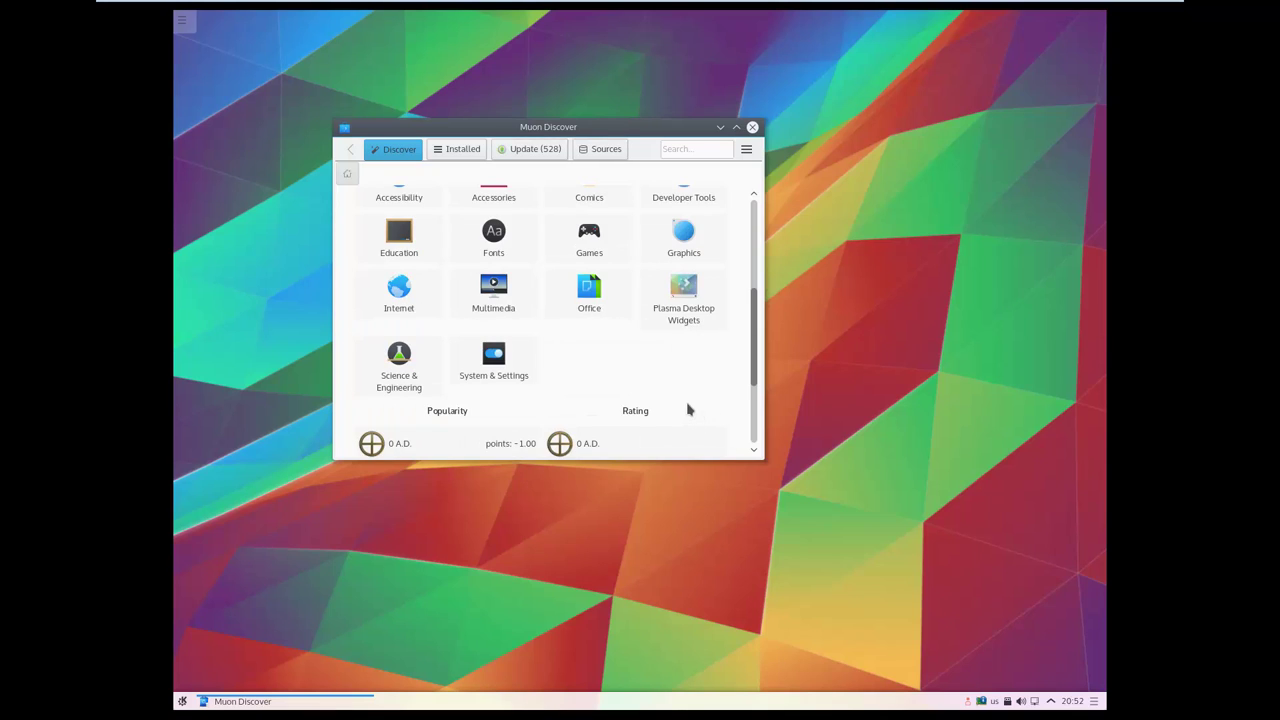
left_click(697, 326)
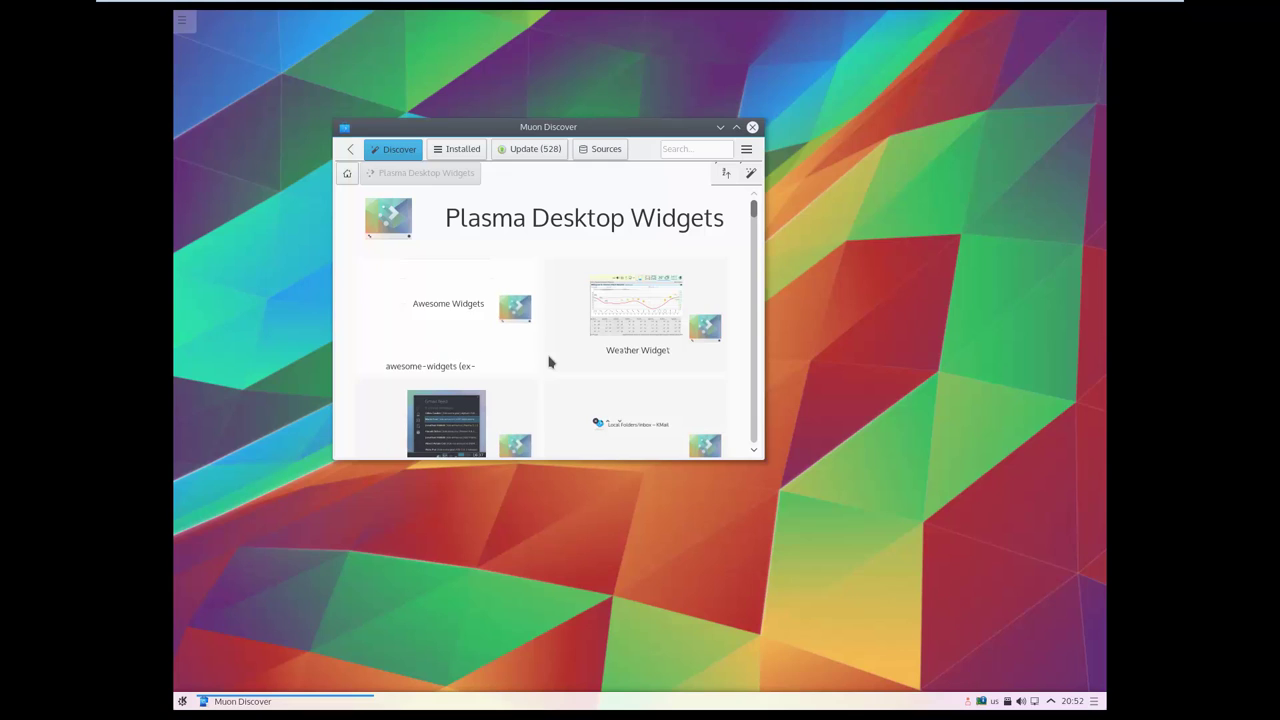
Find the Thermal Monitor widget in the Plasma Desktop Widgets category and install it.
scroll(578, 366, "down", 3)
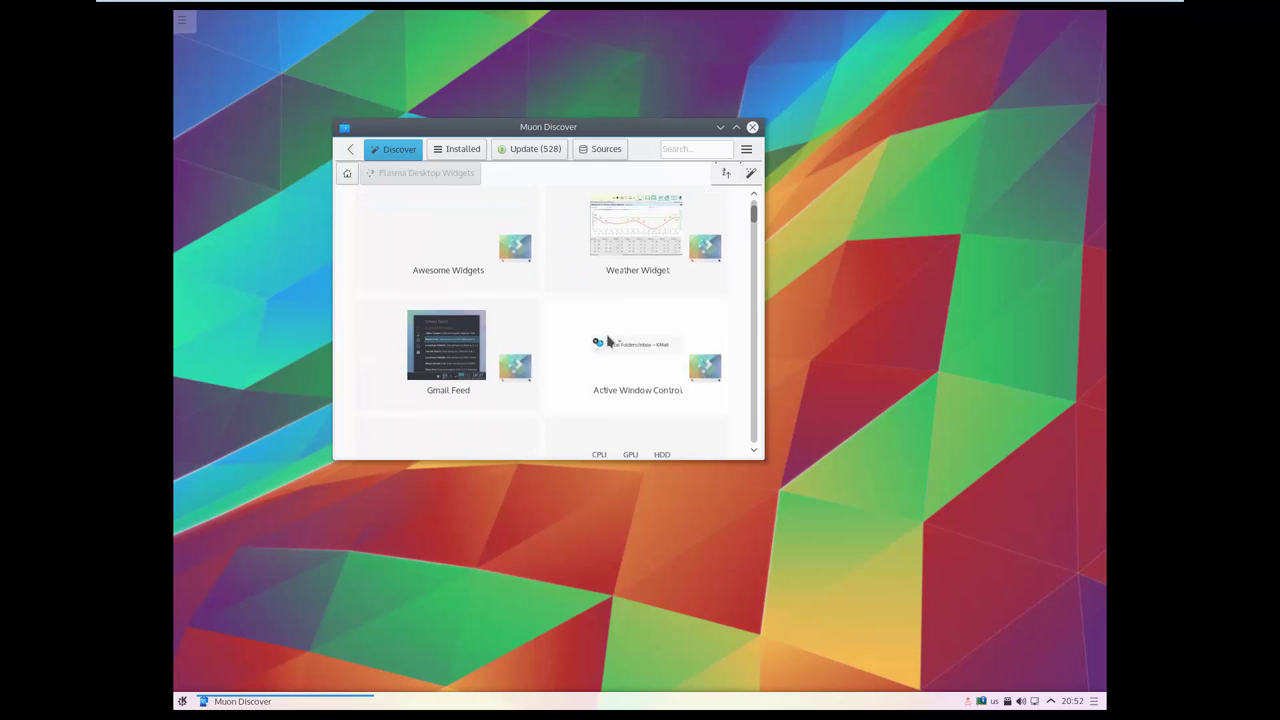
scroll(608, 341, "down", 3)
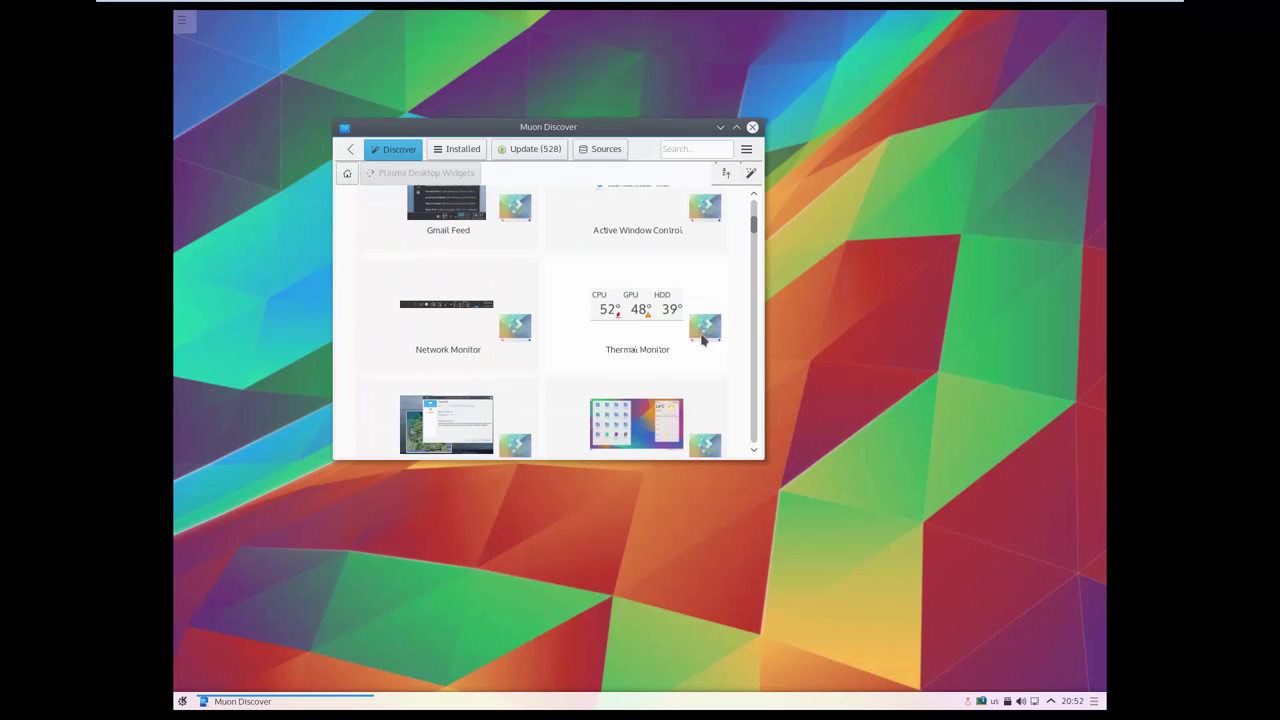
left_click(632, 328)
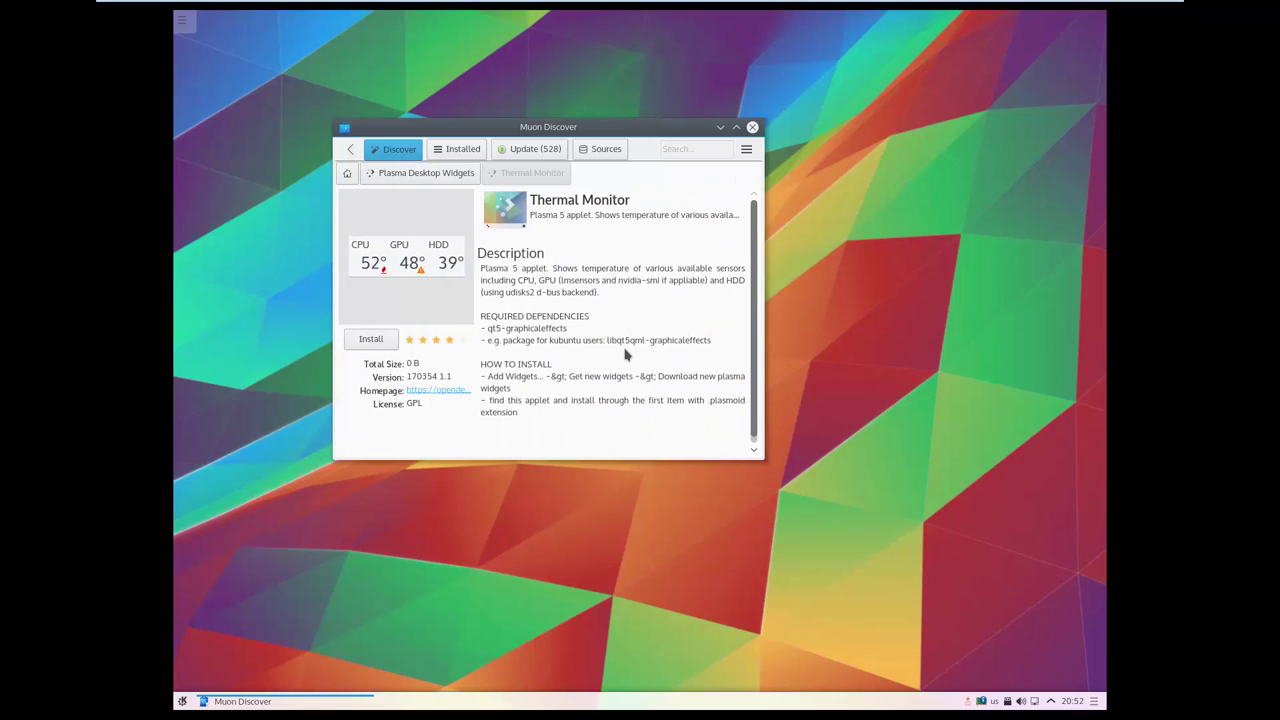
left_click(370, 338)
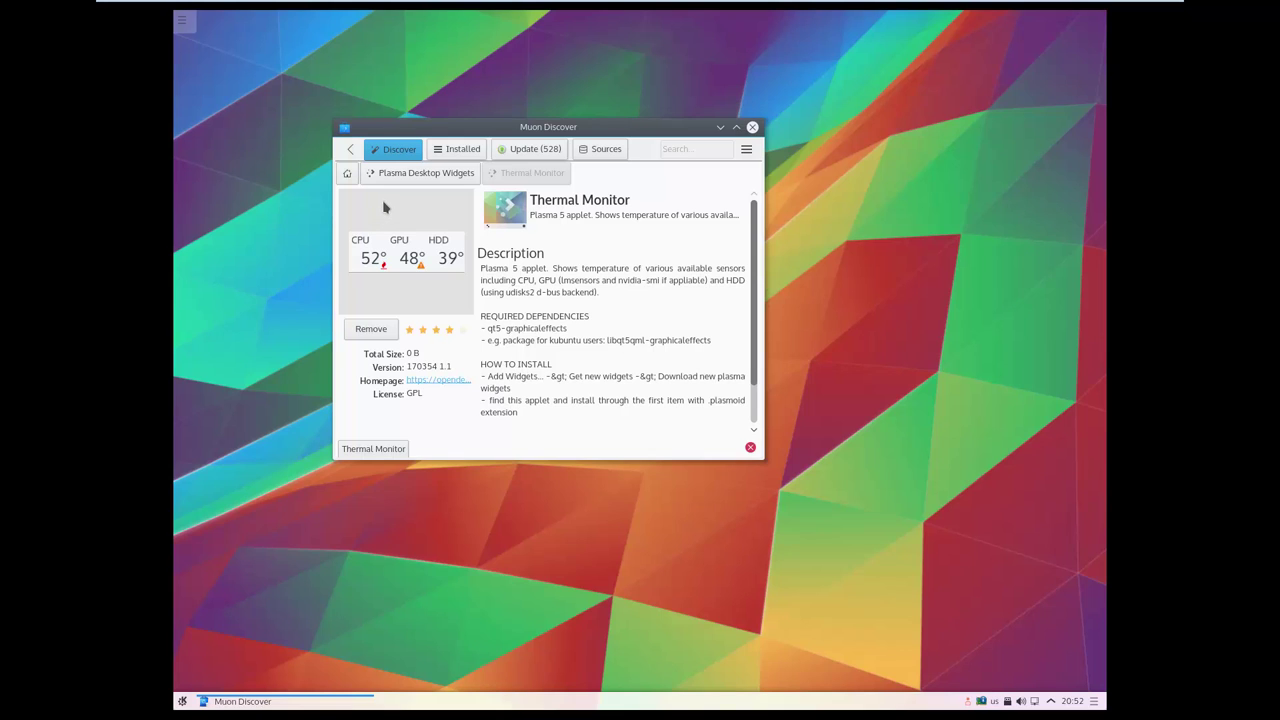
Return to the Plasma Desktop Widgets list and examine the other available widgets, including the Webslice summary.
left_click(430, 174)
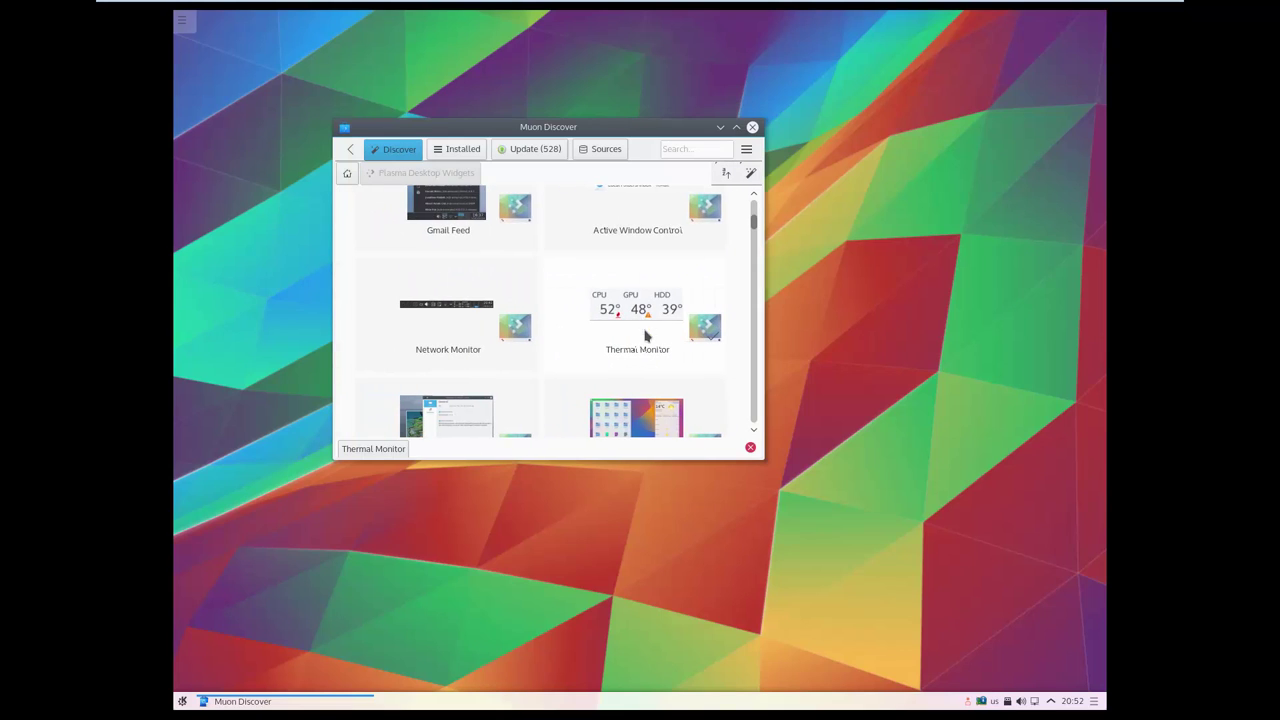
scroll(645, 336, "down", 2)
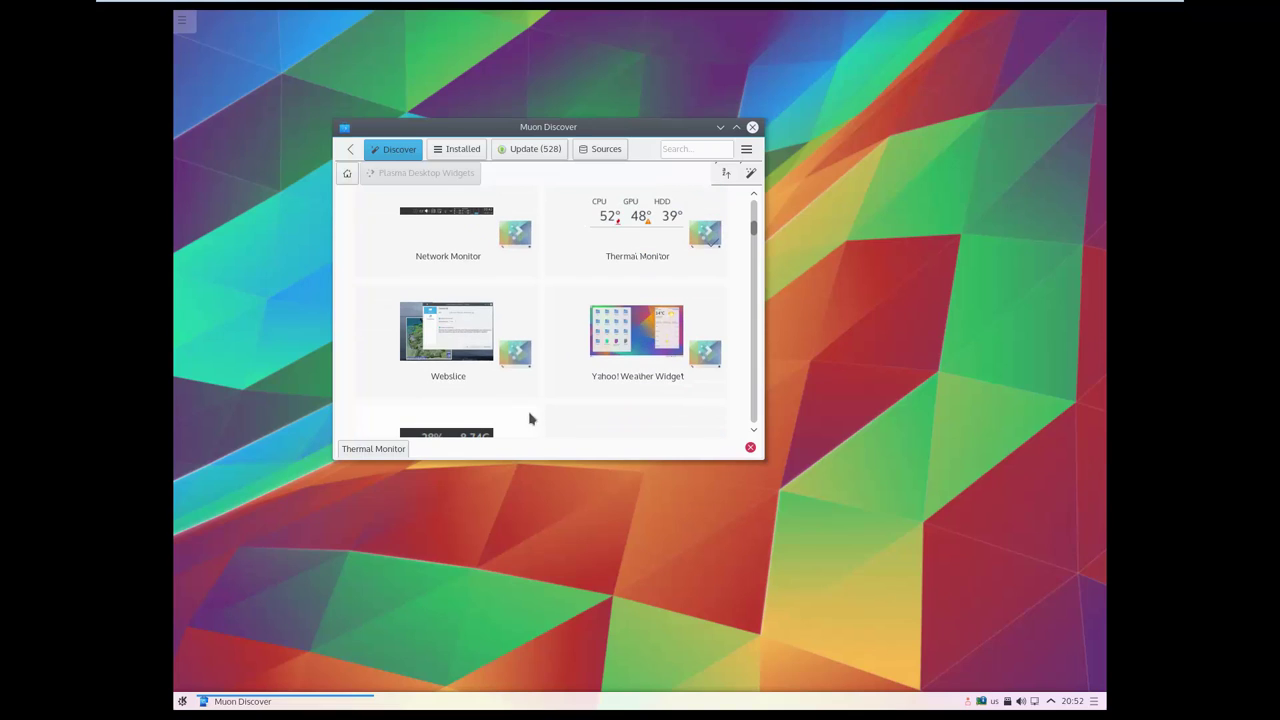
mouse_move(452, 350)
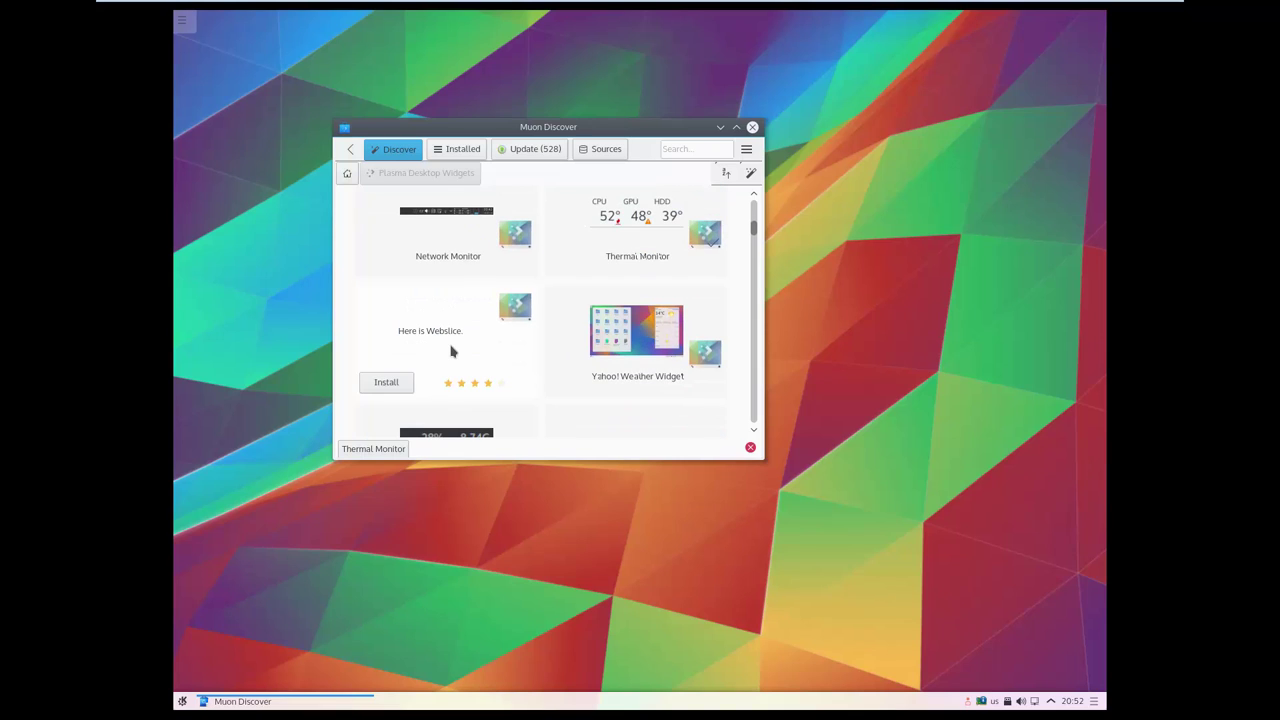
scroll(451, 350, "down", 3)
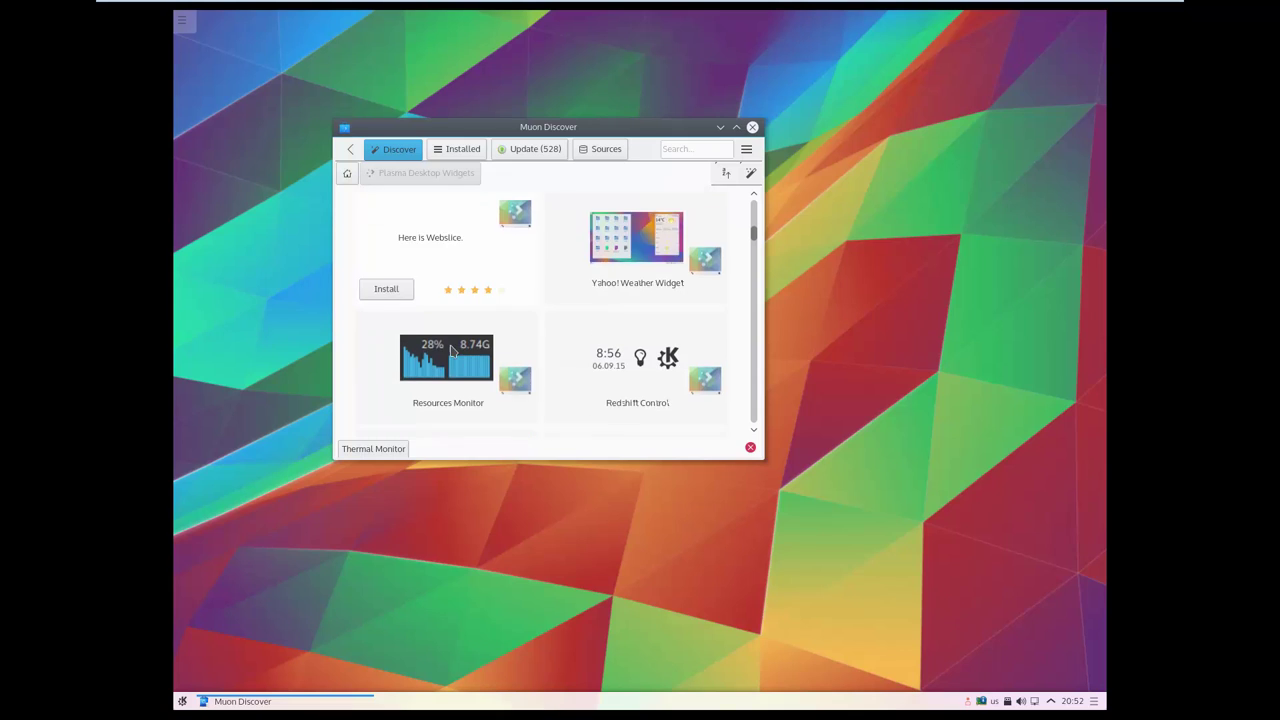
scroll(452, 350, "down", 1)
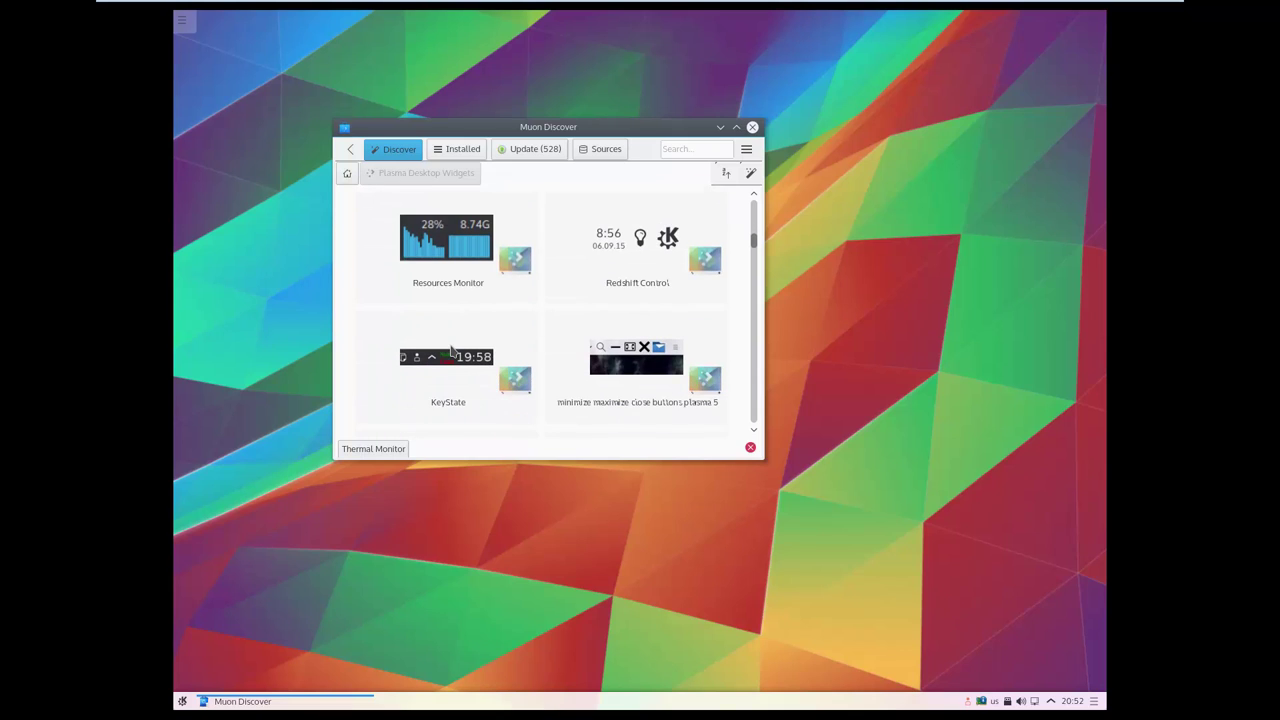
scroll(452, 350, "down", 1)
scroll(452, 350, "down", 3)
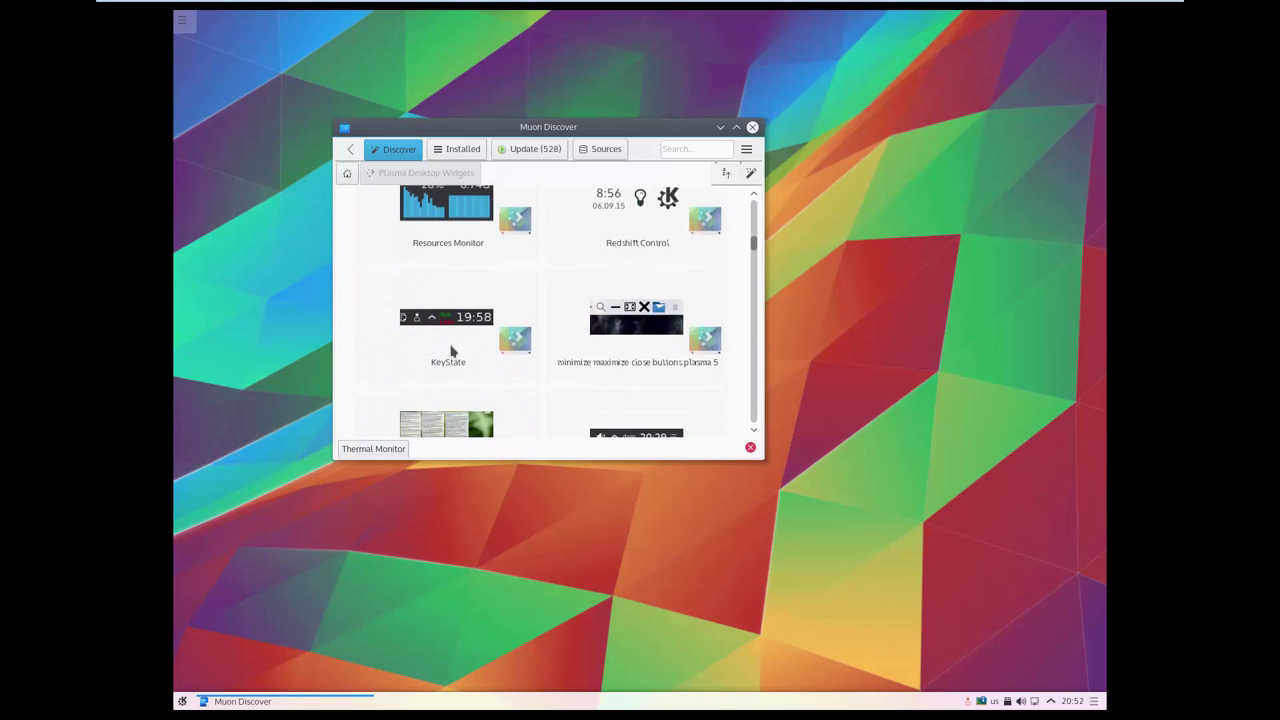
scroll(452, 350, "down", 2)
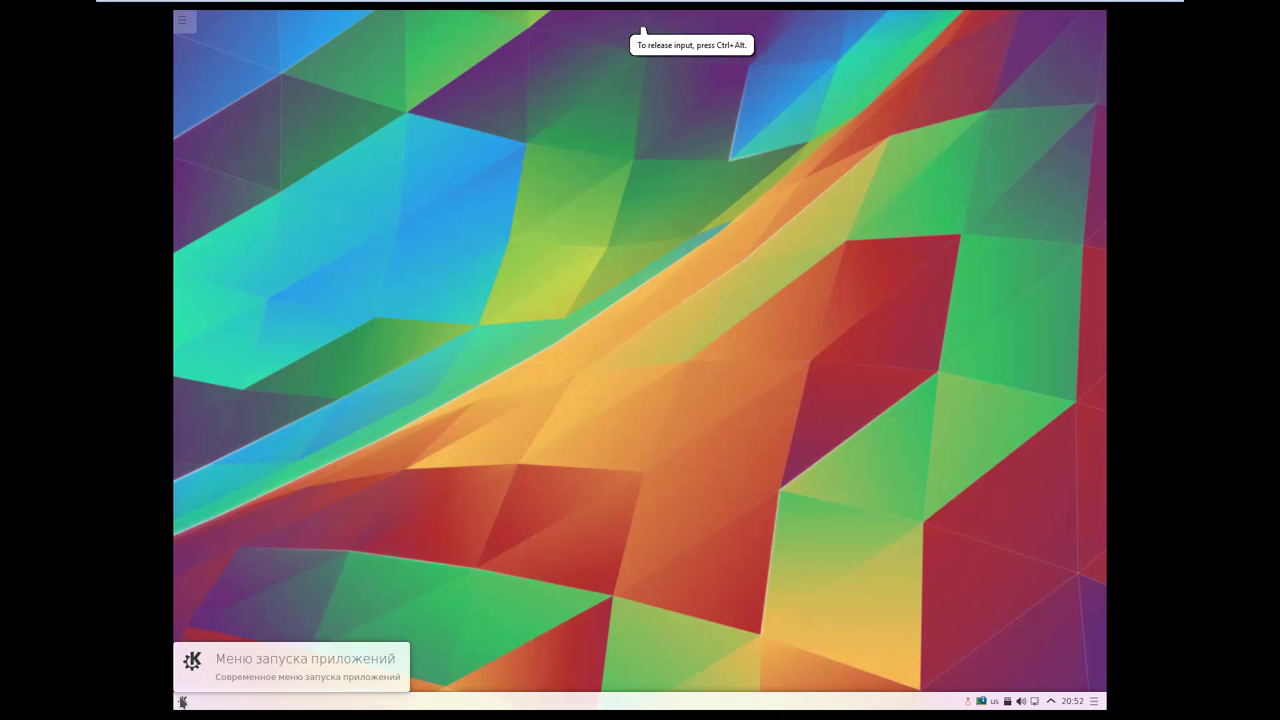
Look through the launcher's Applications and Computer sections once more, closing it when done.
left_click(182, 700)
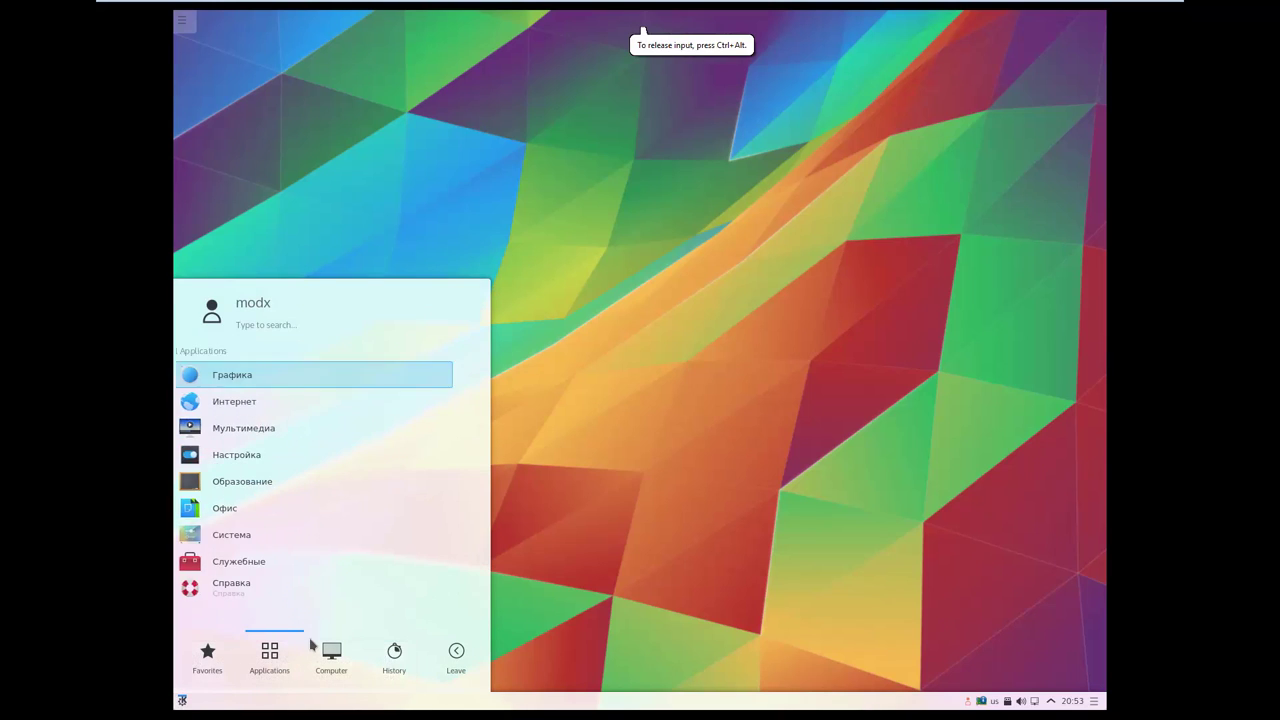
mouse_move(329, 653)
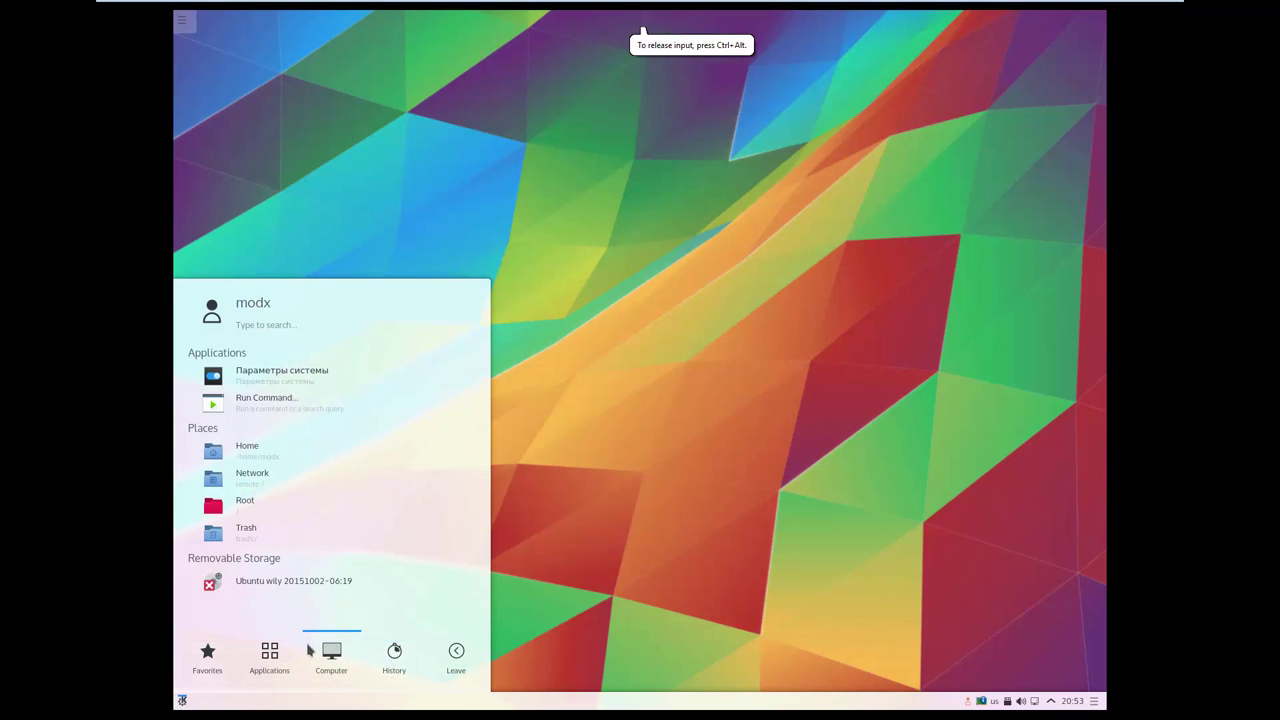
left_click(729, 391)
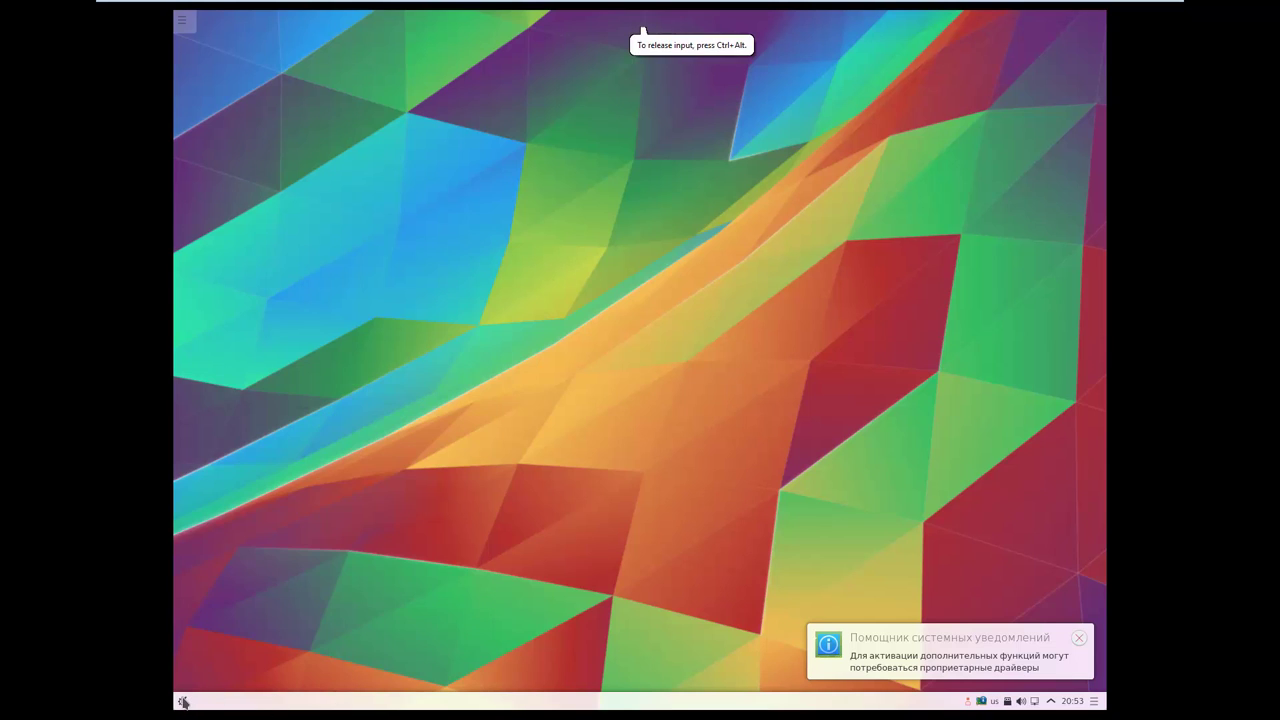
Switch the application launcher to the 'Классическое меню приложений' alternative and briefly view its category menu.
right_click(183, 701)
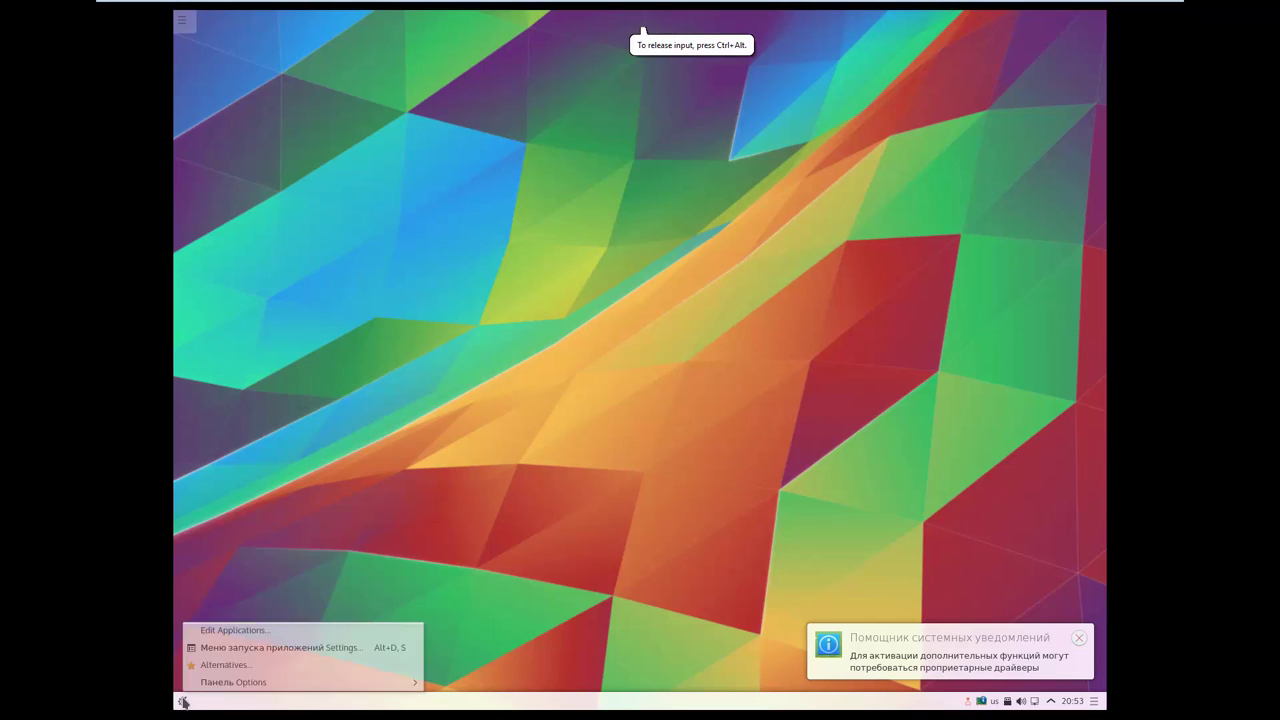
left_click(237, 666)
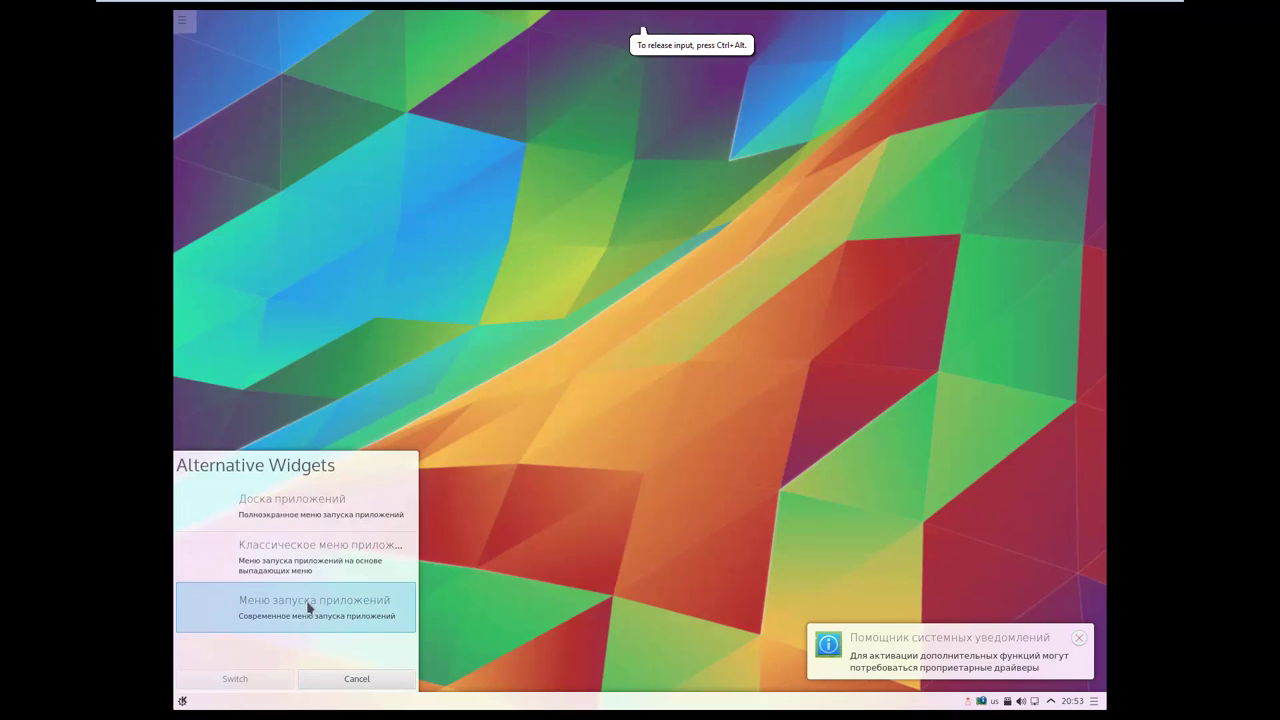
left_click(301, 565)
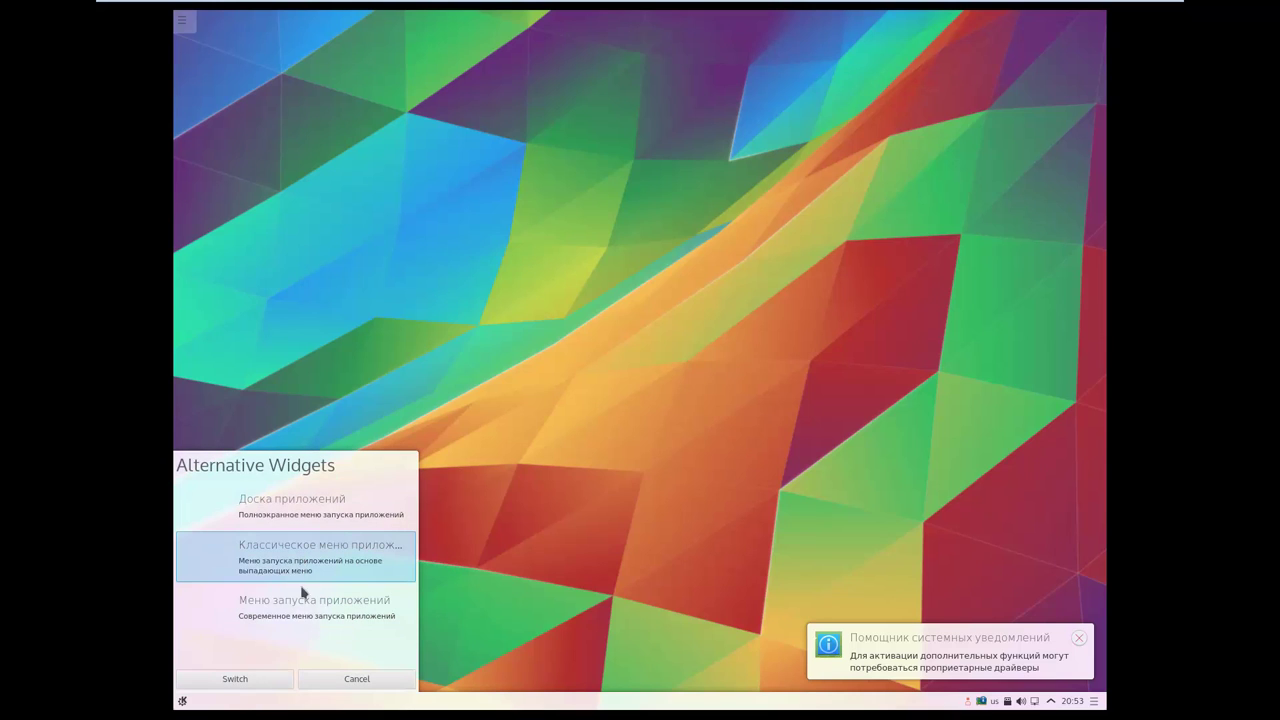
left_click(230, 679)
left_click(181, 701)
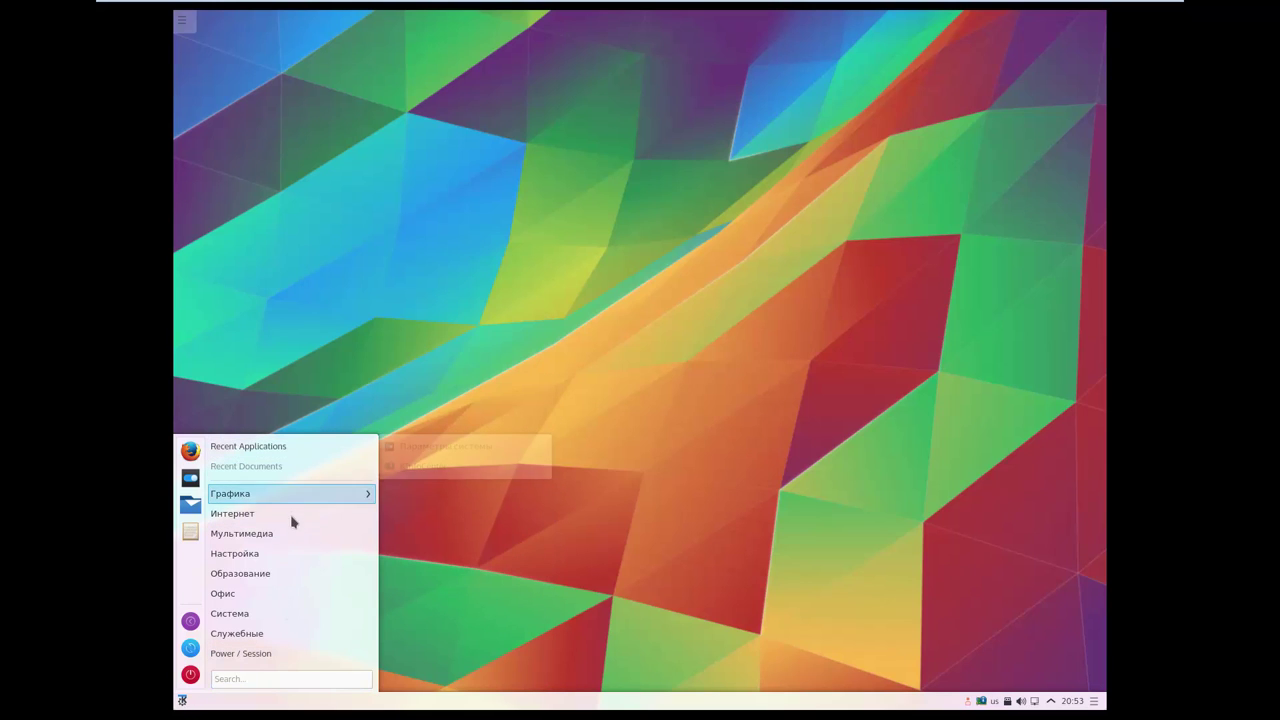
left_click(364, 302)
Switch the application launcher to the full-screen 'Доска приложений' alternative.
right_click(184, 702)
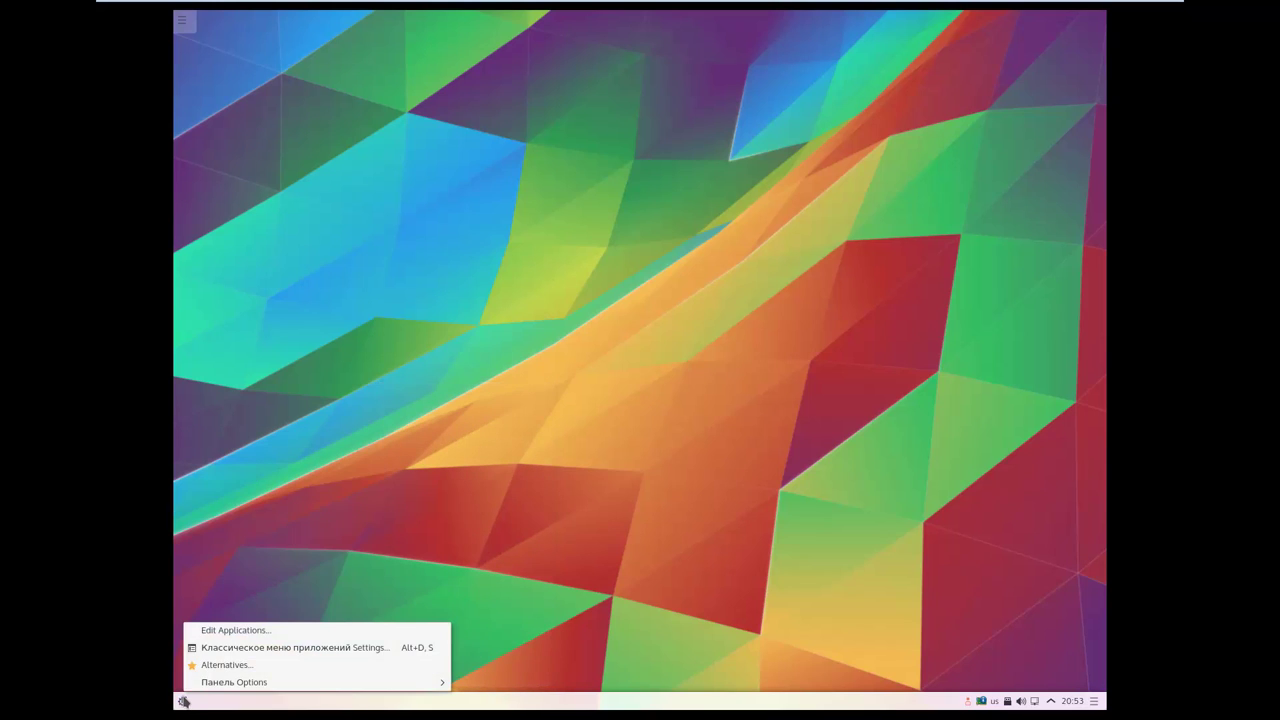
left_click(228, 665)
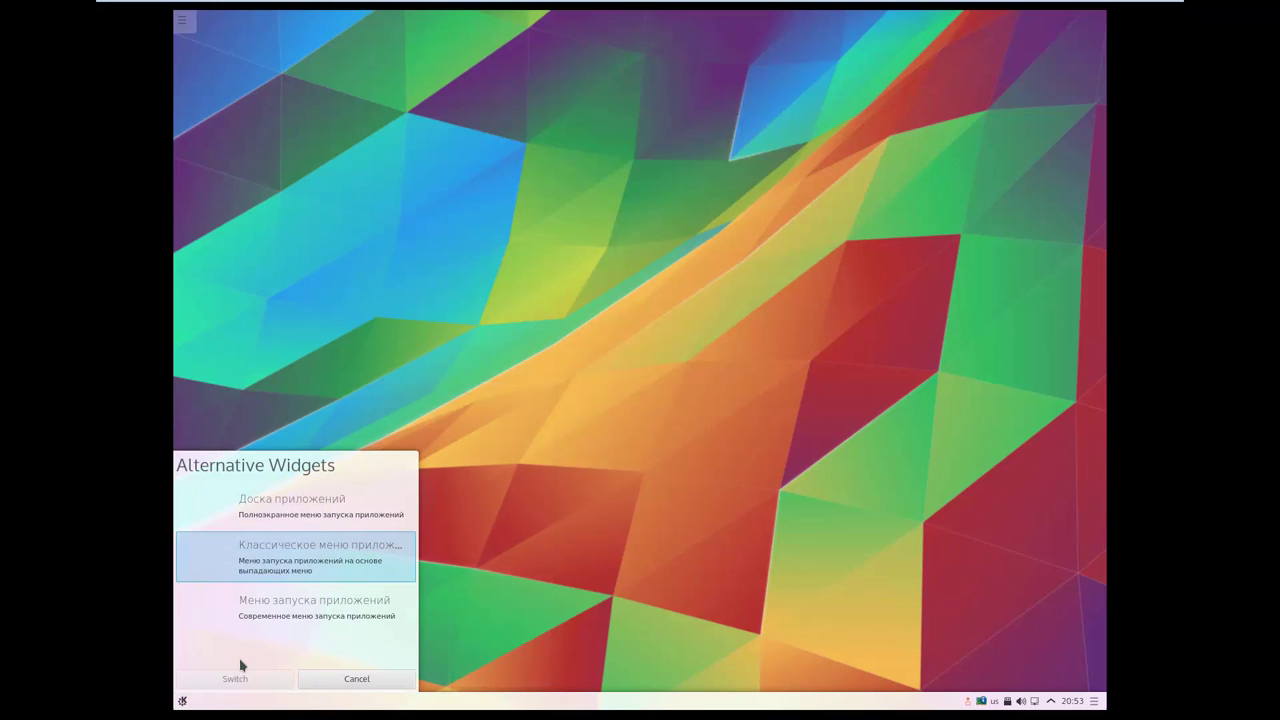
left_click(300, 507)
left_click(244, 678)
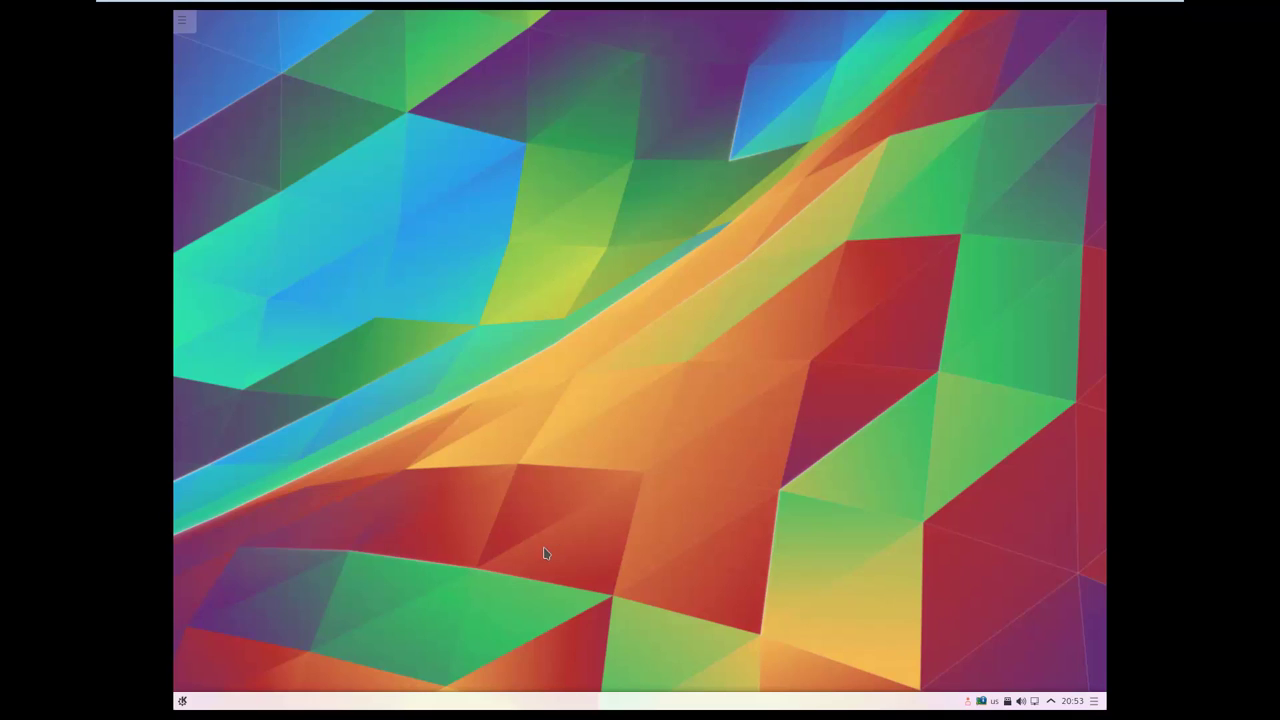
Open the full-screen launcher and examine its Recent Documents, Графика, Система and other application categories.
left_click(183, 702)
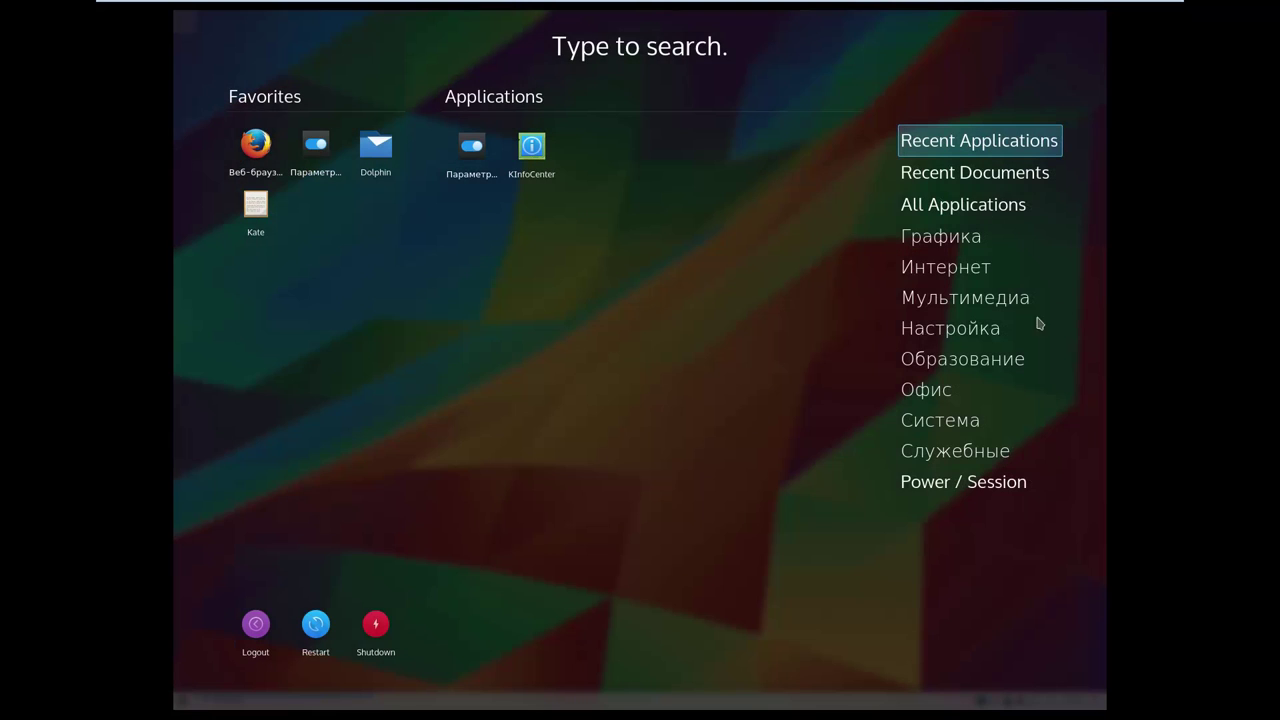
mouse_move(993, 204)
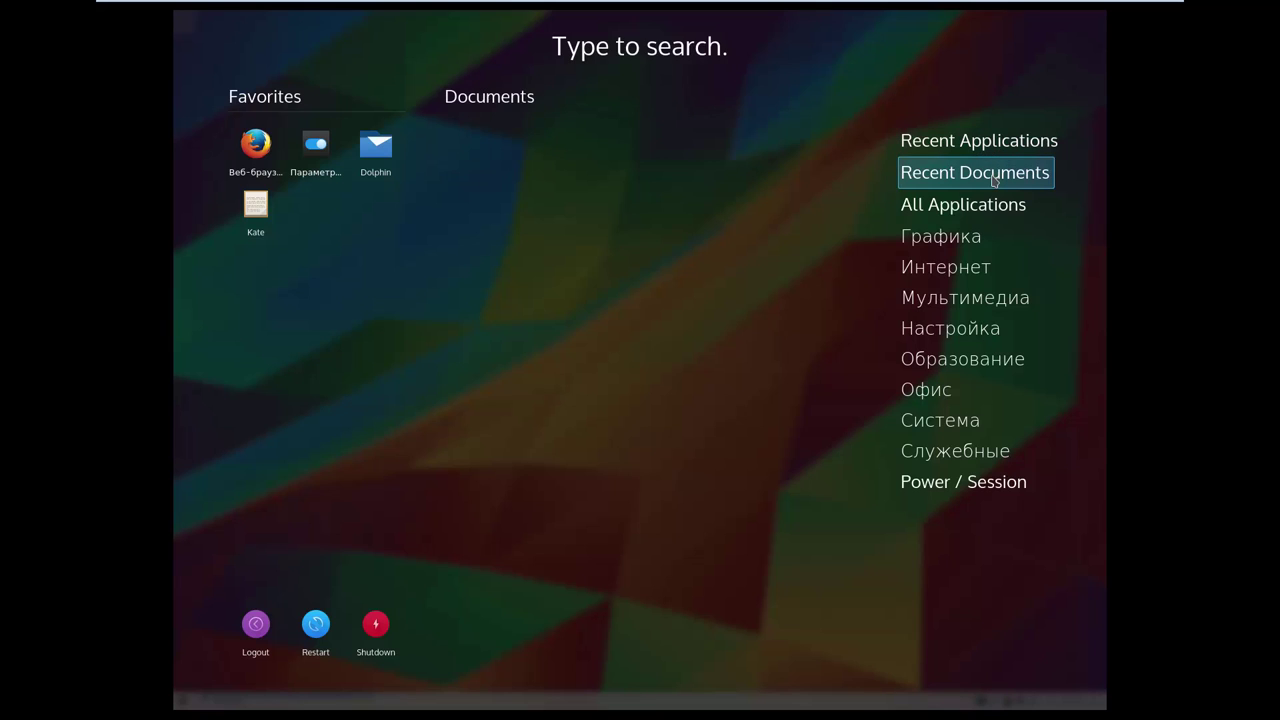
mouse_move(980, 235)
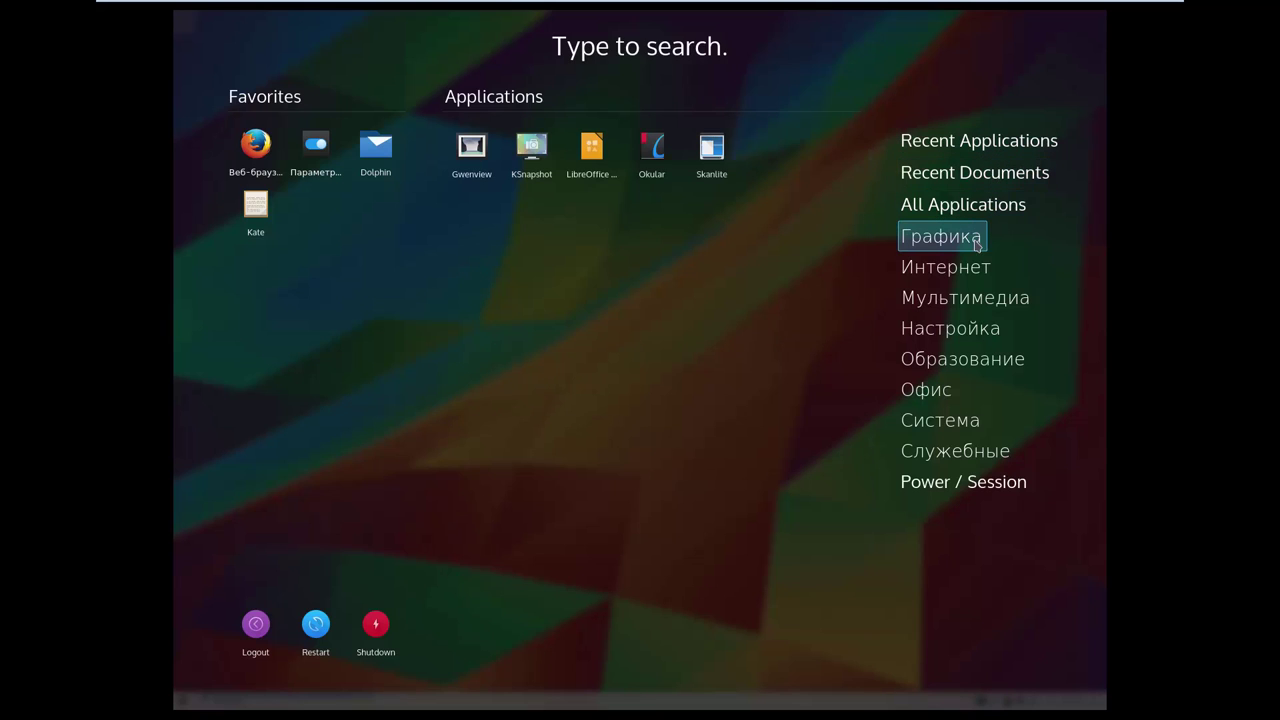
mouse_move(975, 271)
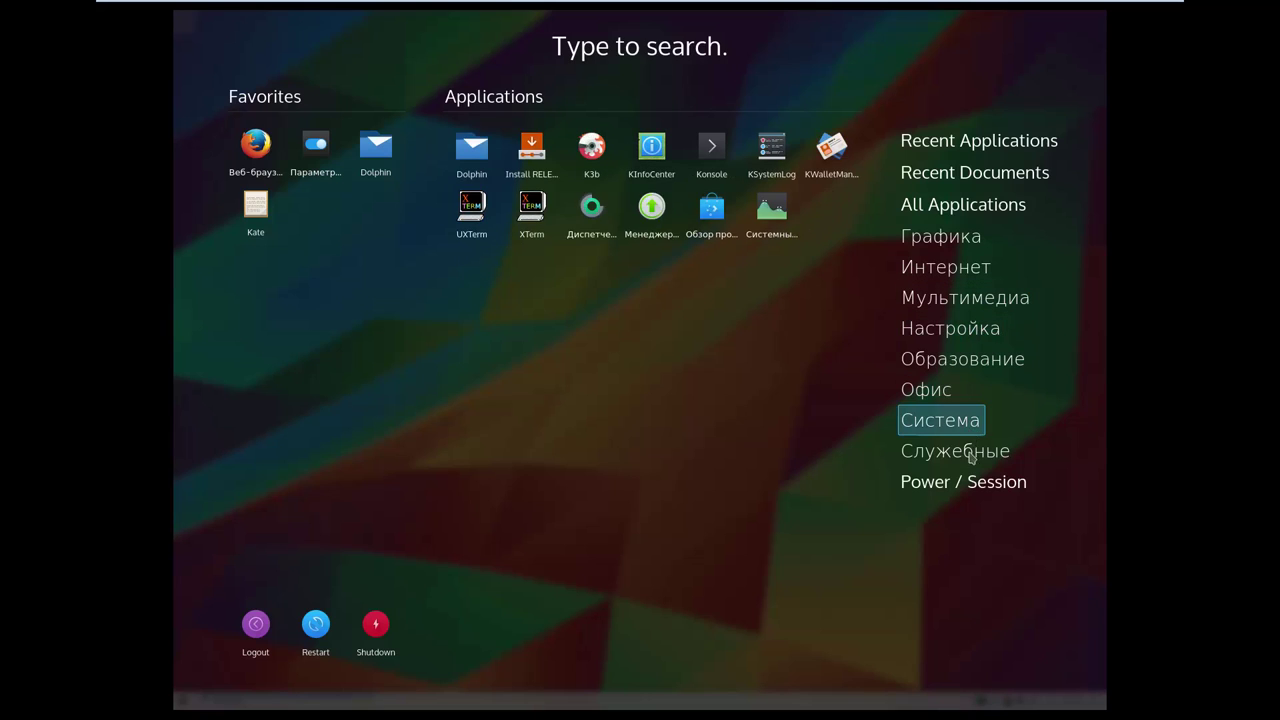
View the Power / Session actions in the full-screen launcher and close it.
mouse_move(968, 484)
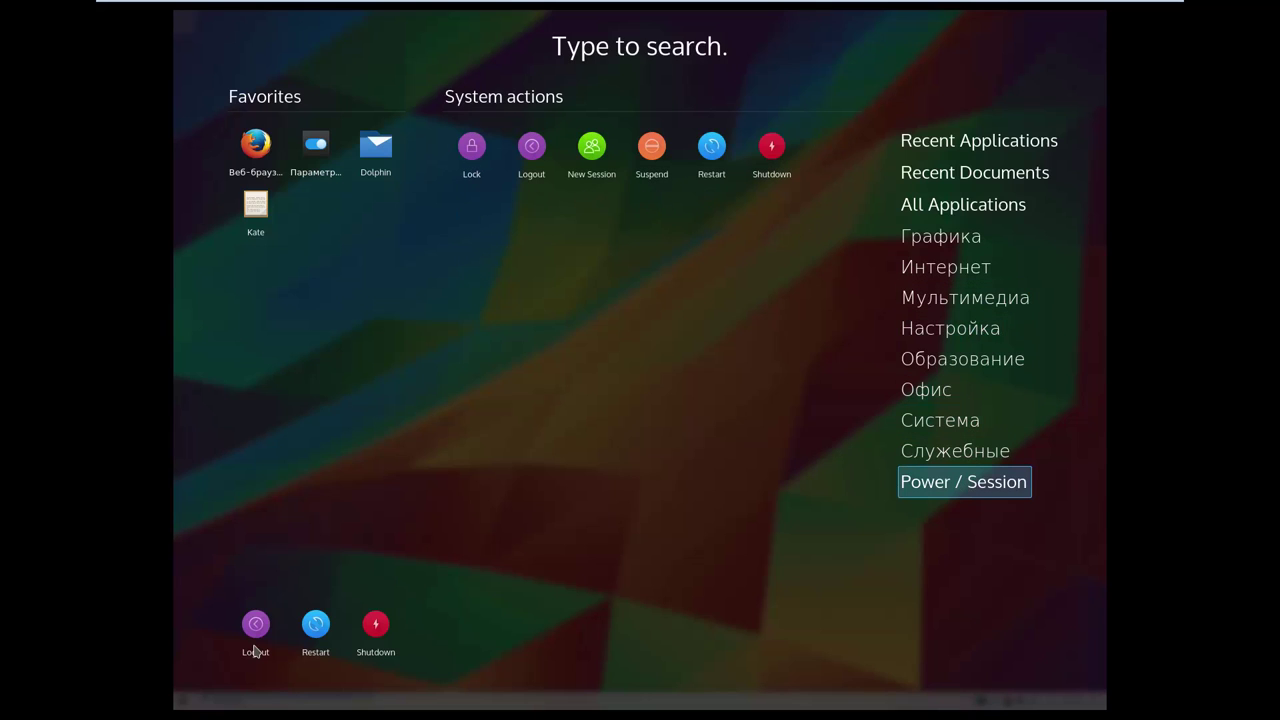
left_click(179, 704)
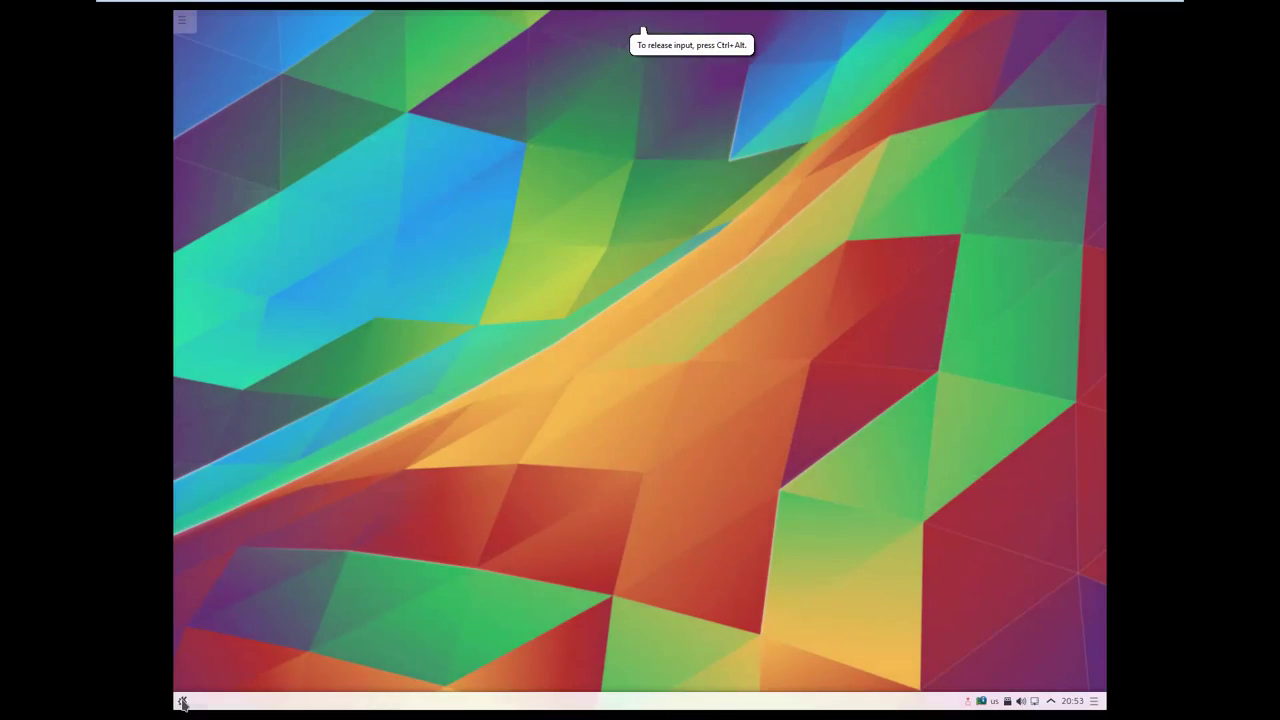
left_click(182, 703)
left_click(182, 703)
Switch the application launcher to the 'Меню запуска приложений' alternative and open System Settings from it.
right_click(182, 703)
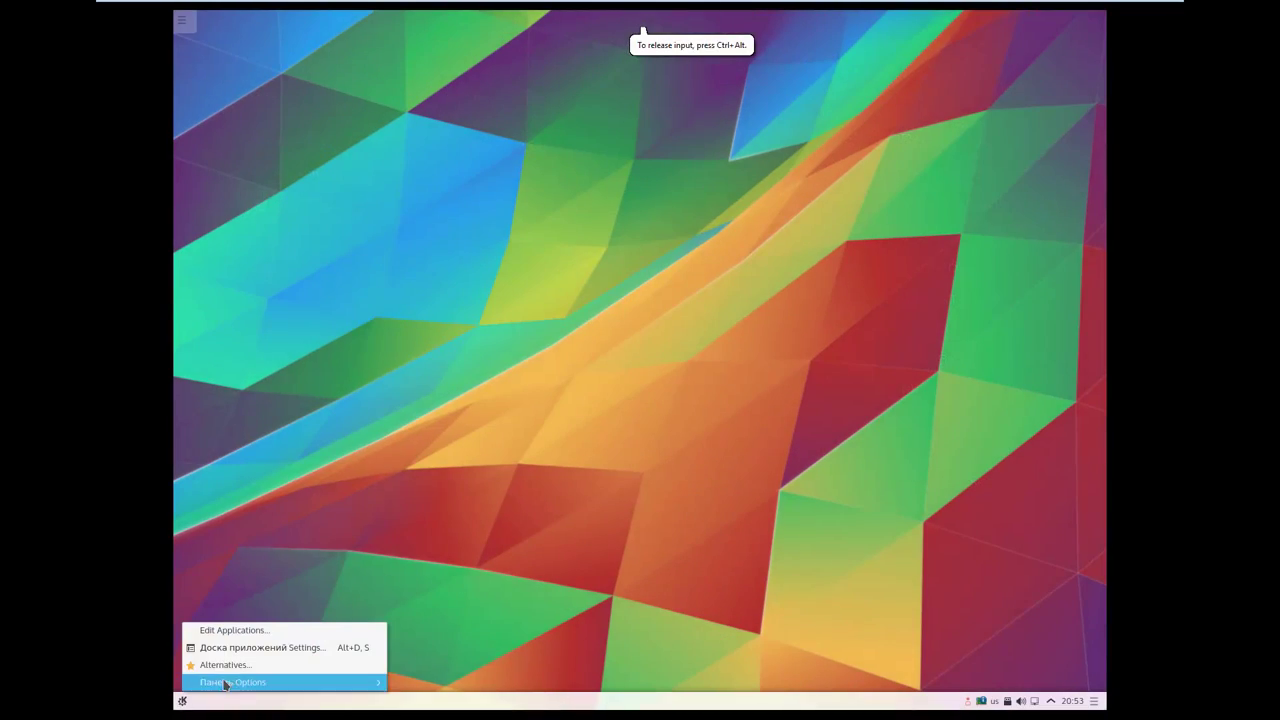
left_click(336, 591)
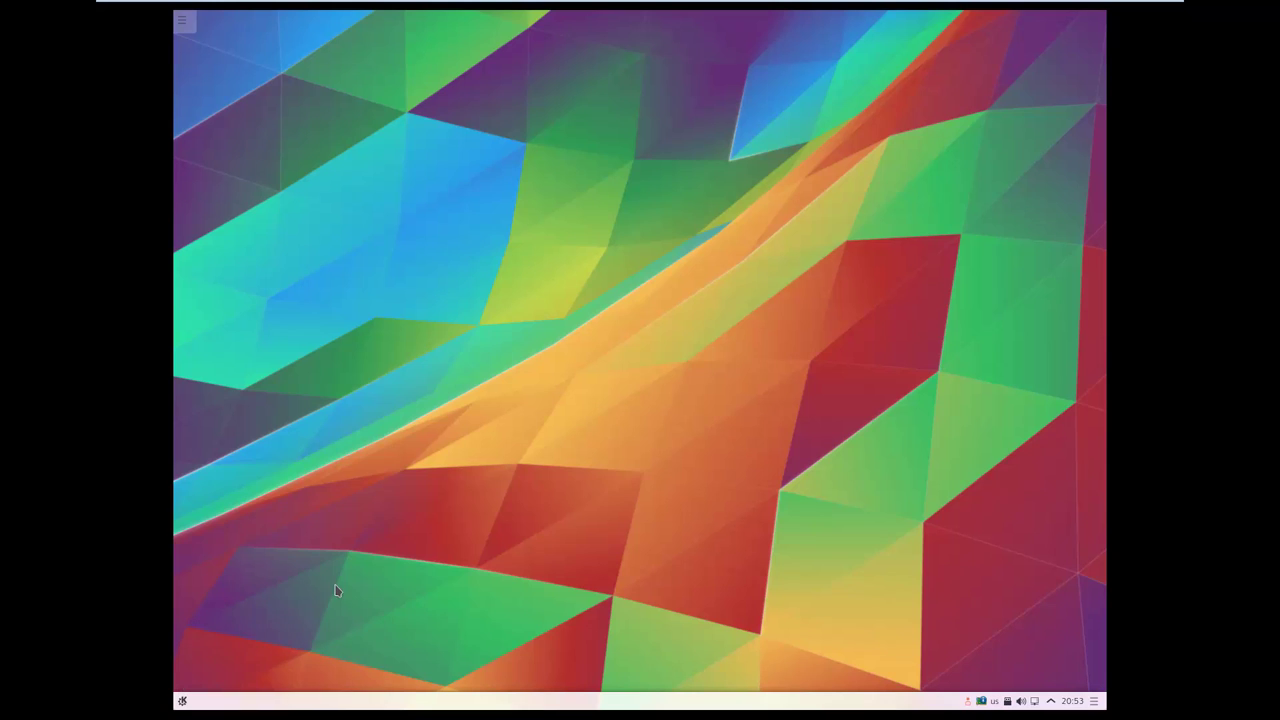
left_click(300, 612)
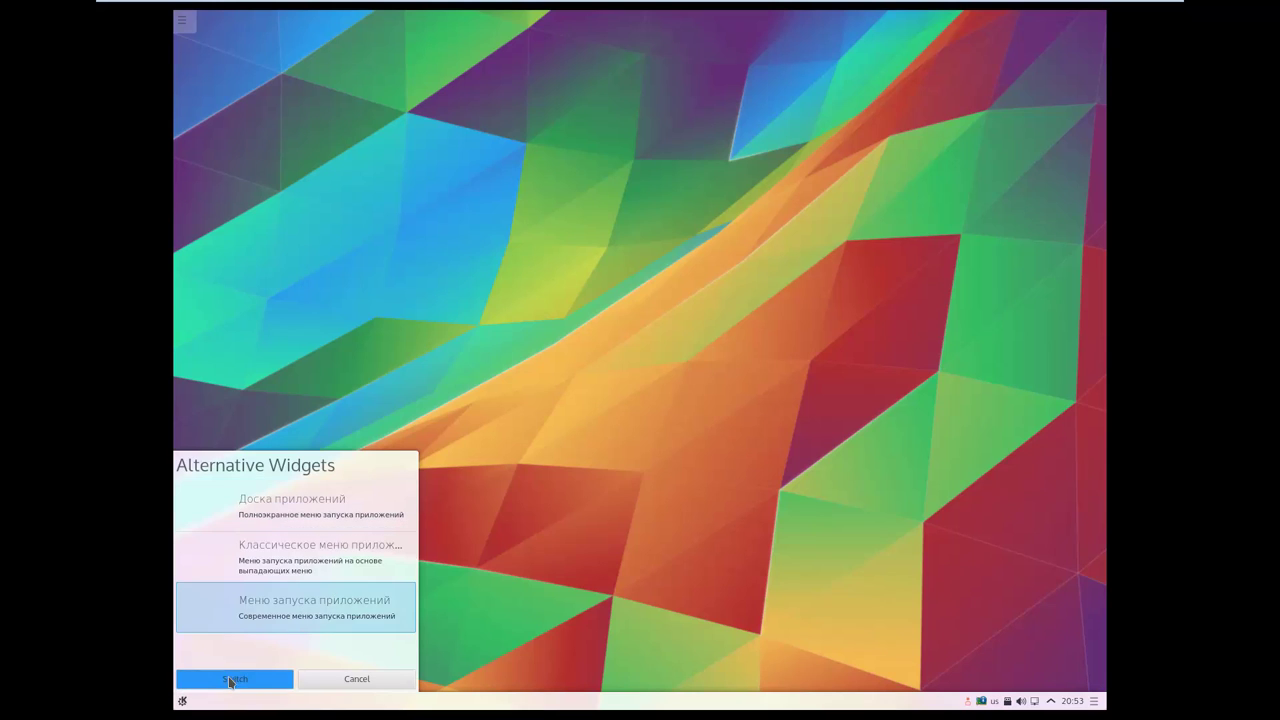
left_click(230, 680)
left_click(182, 701)
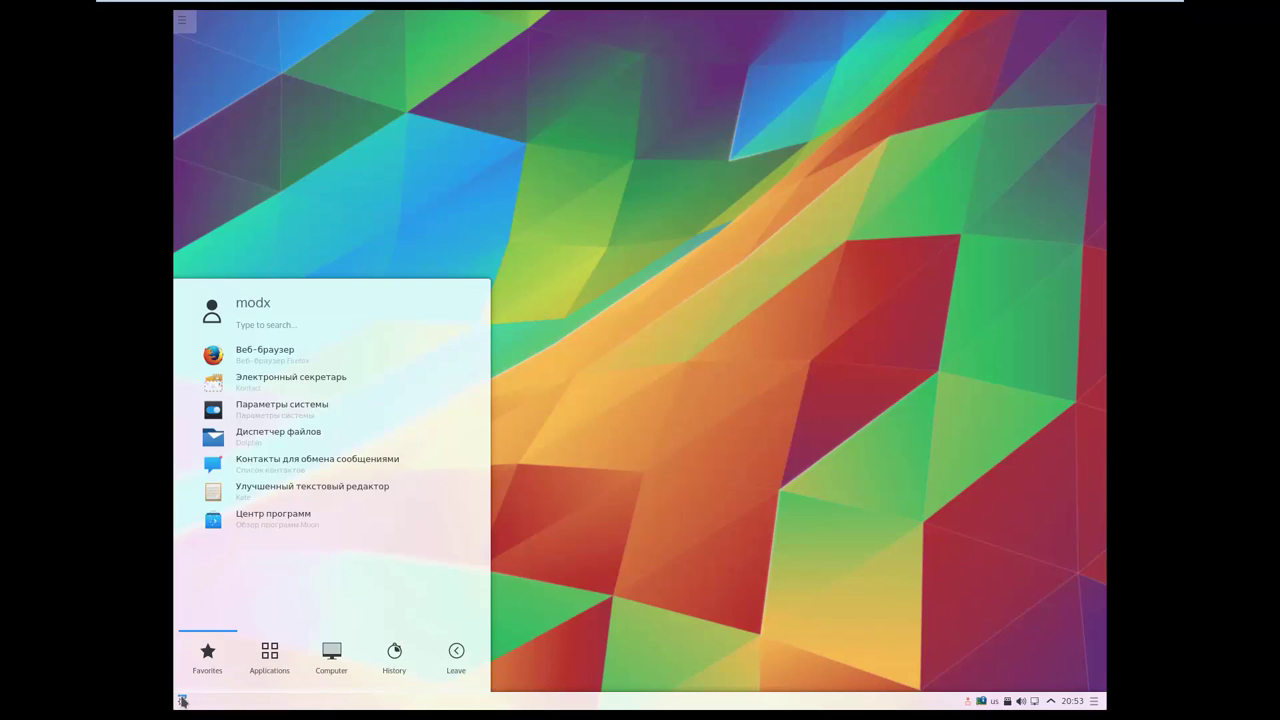
left_click(315, 412)
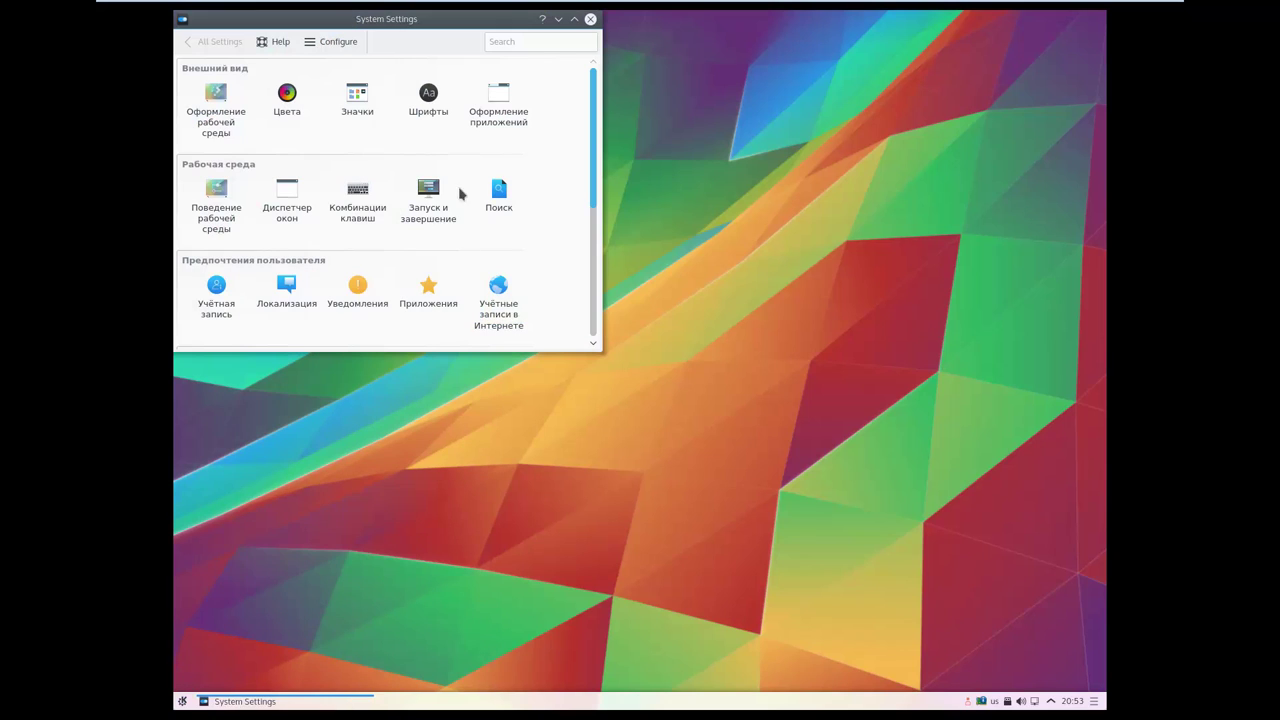
Look through the Оформление рабочей среды pages for the look and feel, desktop theme, cursor theme and splash screen, returning to all settings.
left_click(225, 102)
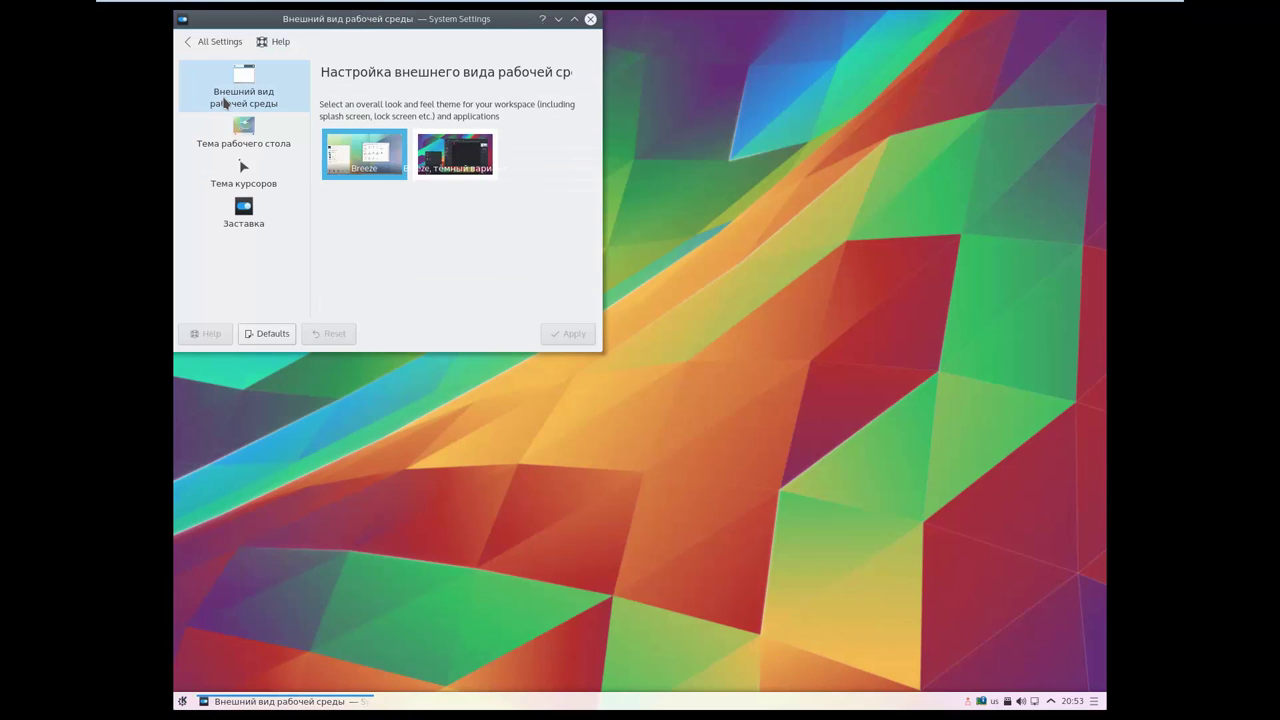
left_click(244, 135)
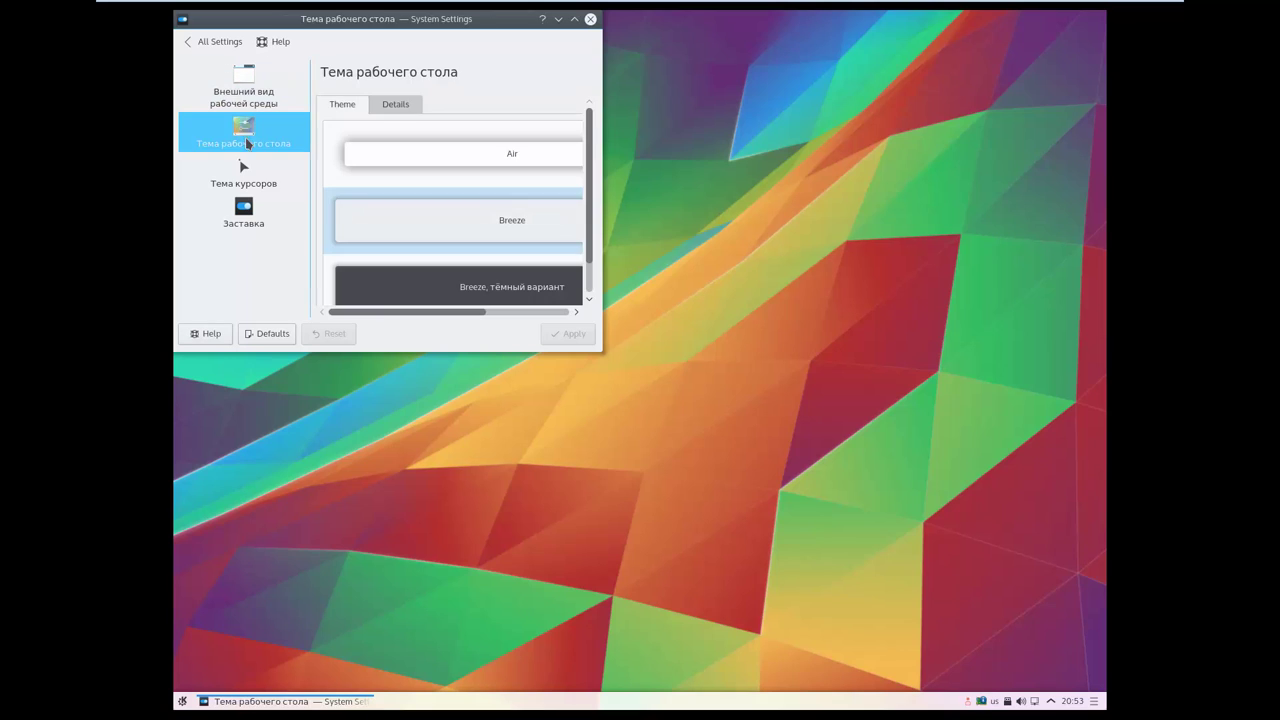
left_click(243, 170)
left_click(245, 210)
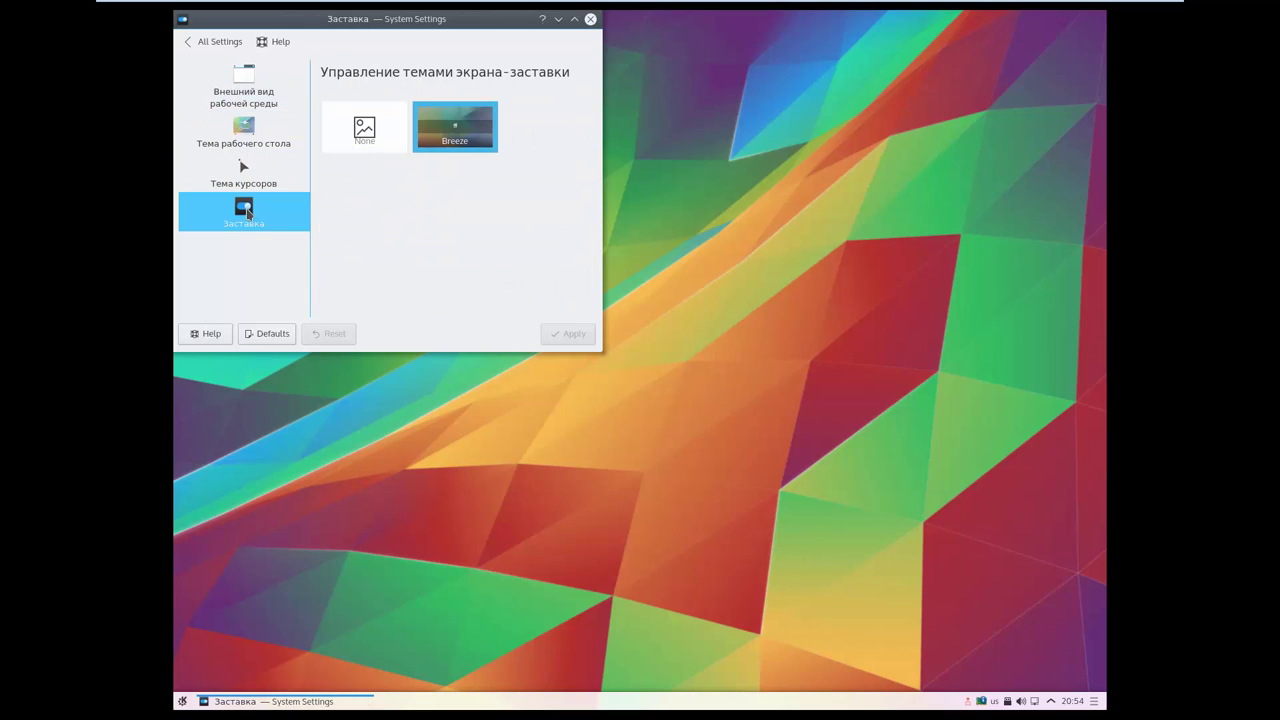
left_click(214, 46)
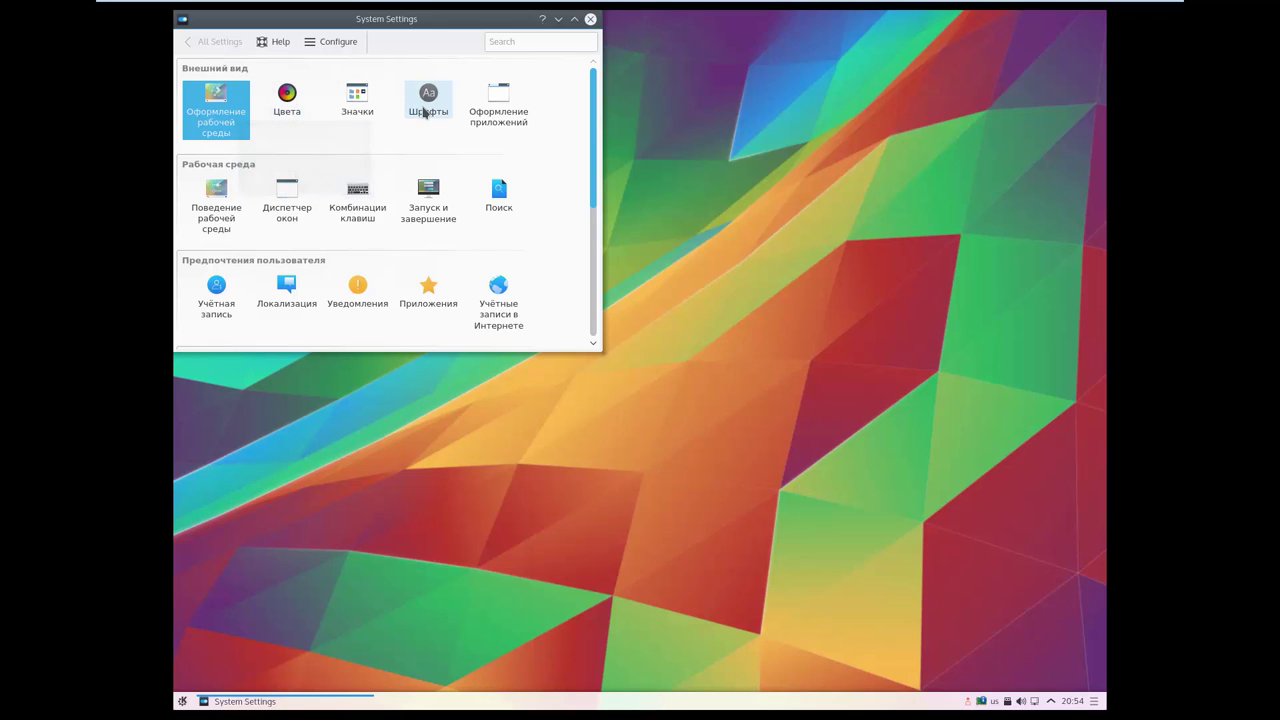
Open the Эффекты page of the Поведение рабочей среды settings and maximize the window.
left_click(214, 205)
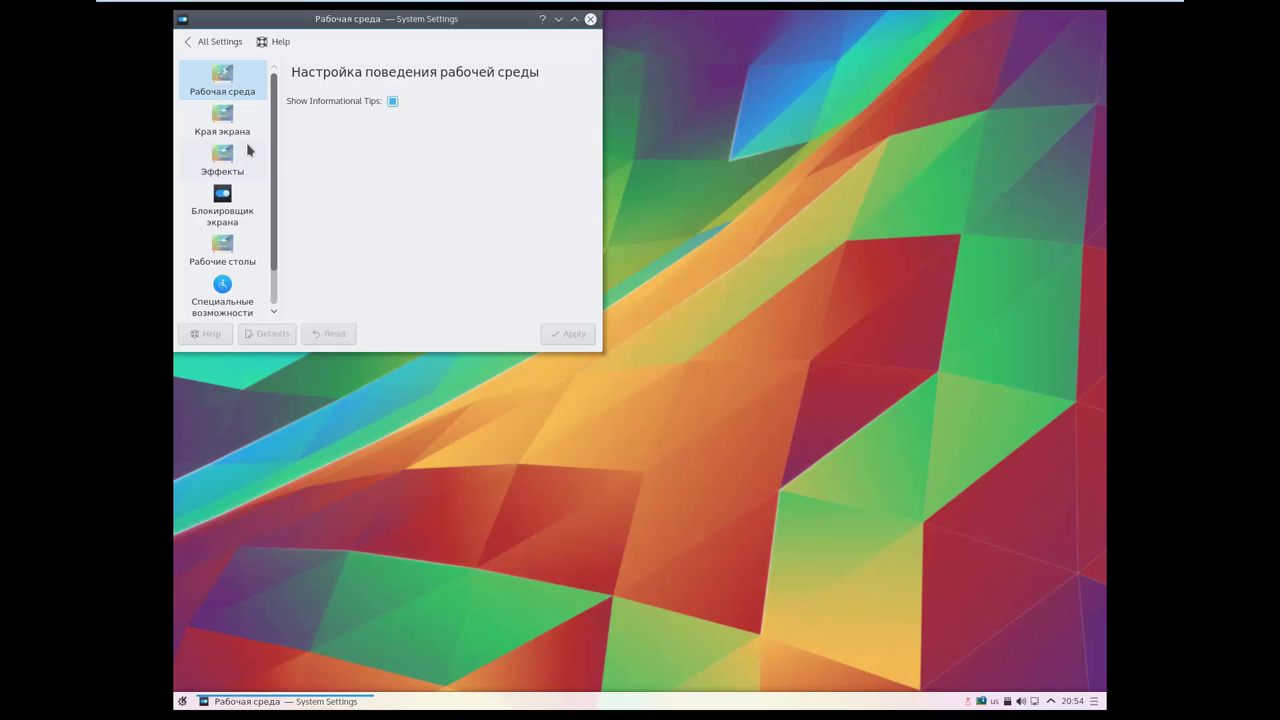
left_click(229, 160)
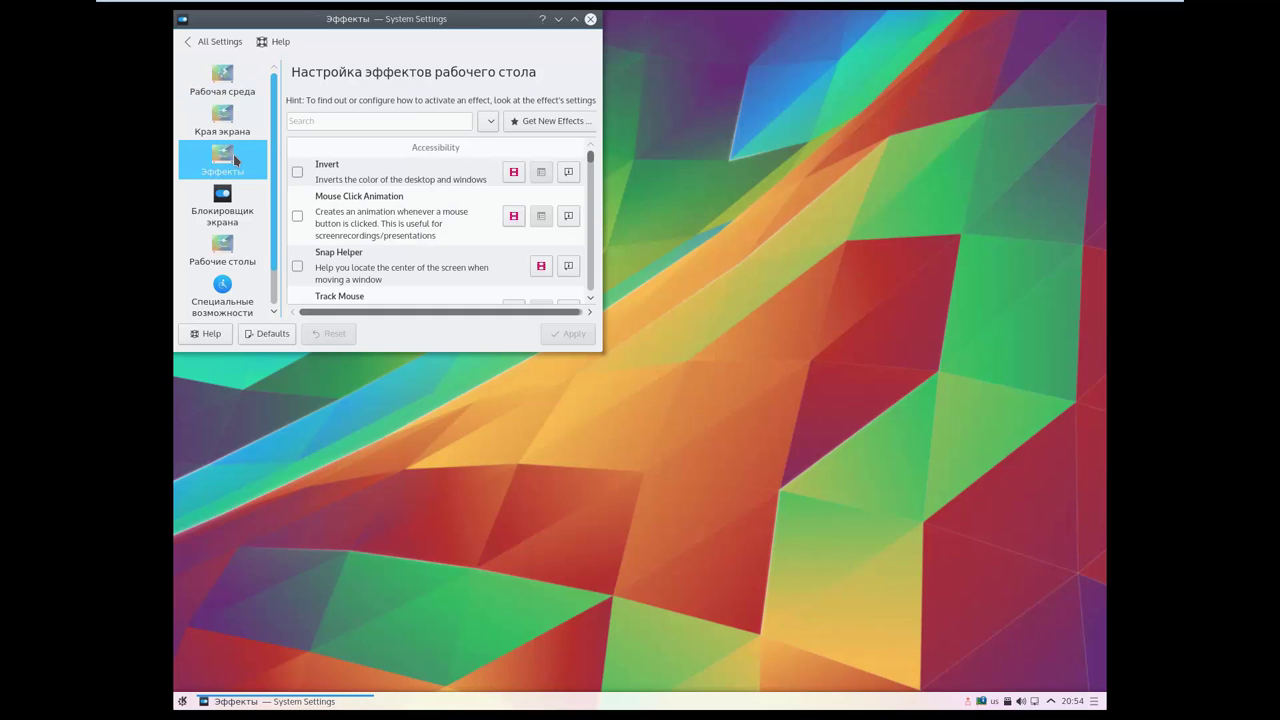
left_click(574, 18)
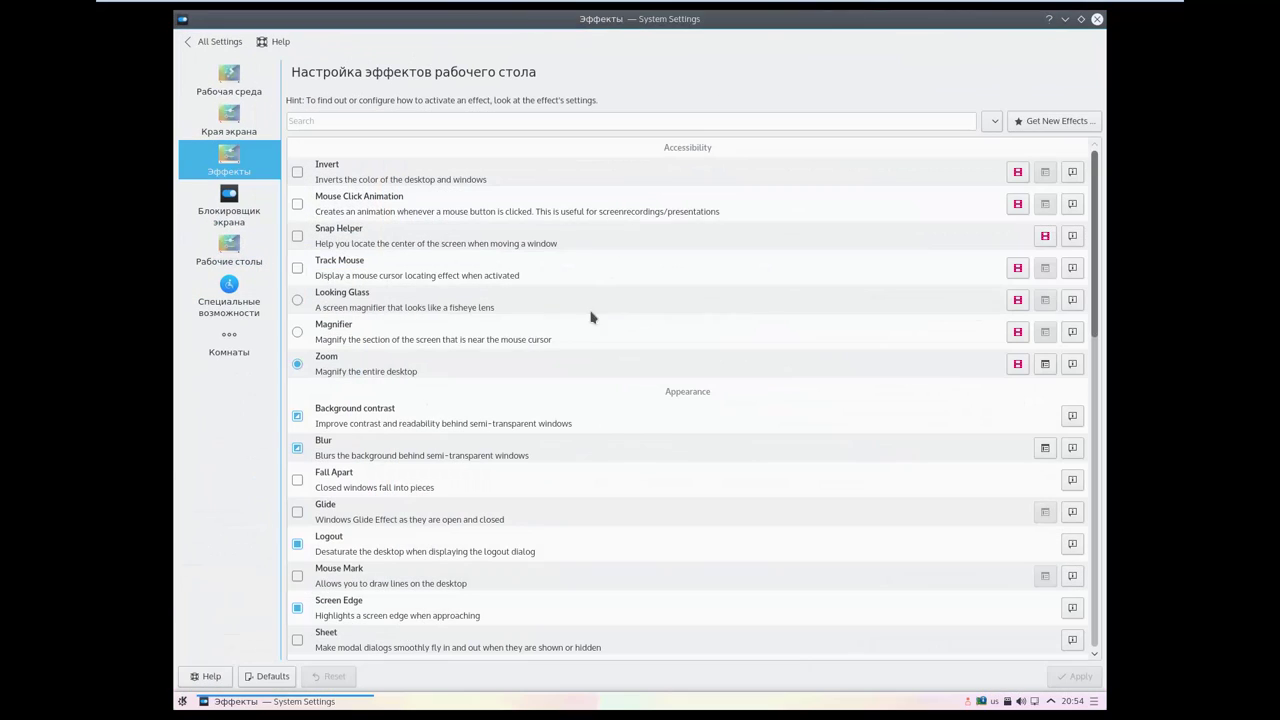
Enable the Invert, Snap Helper and Track Mouse accessibility effects, trying Magnifier and Looking Glass before settling on Zoom.
left_click(299, 334)
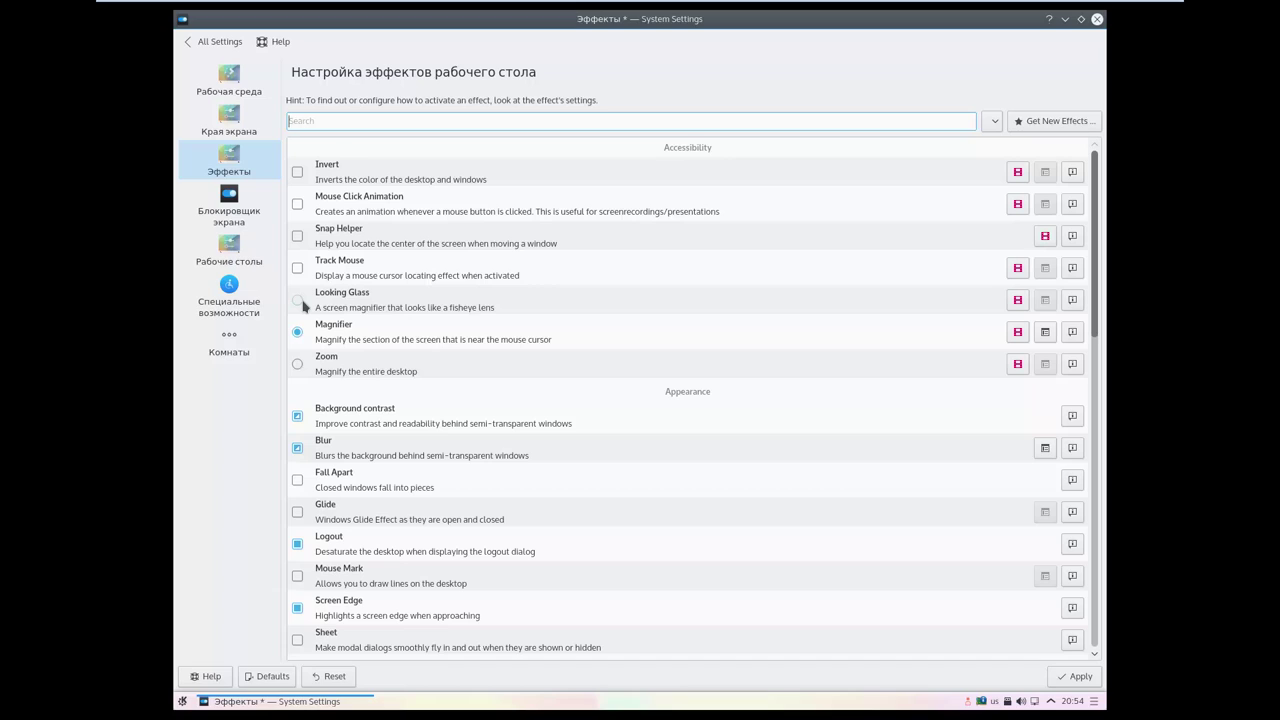
left_click(302, 302)
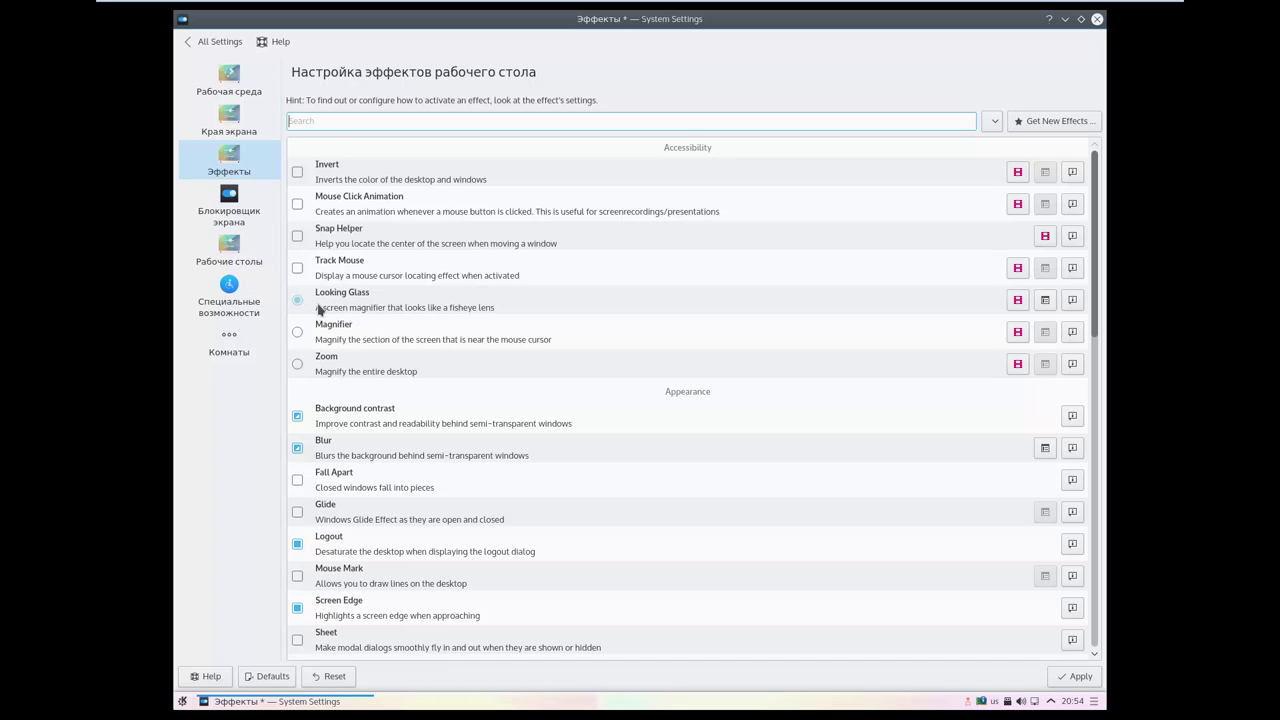
left_click(298, 175)
left_click(298, 237)
left_click(298, 269)
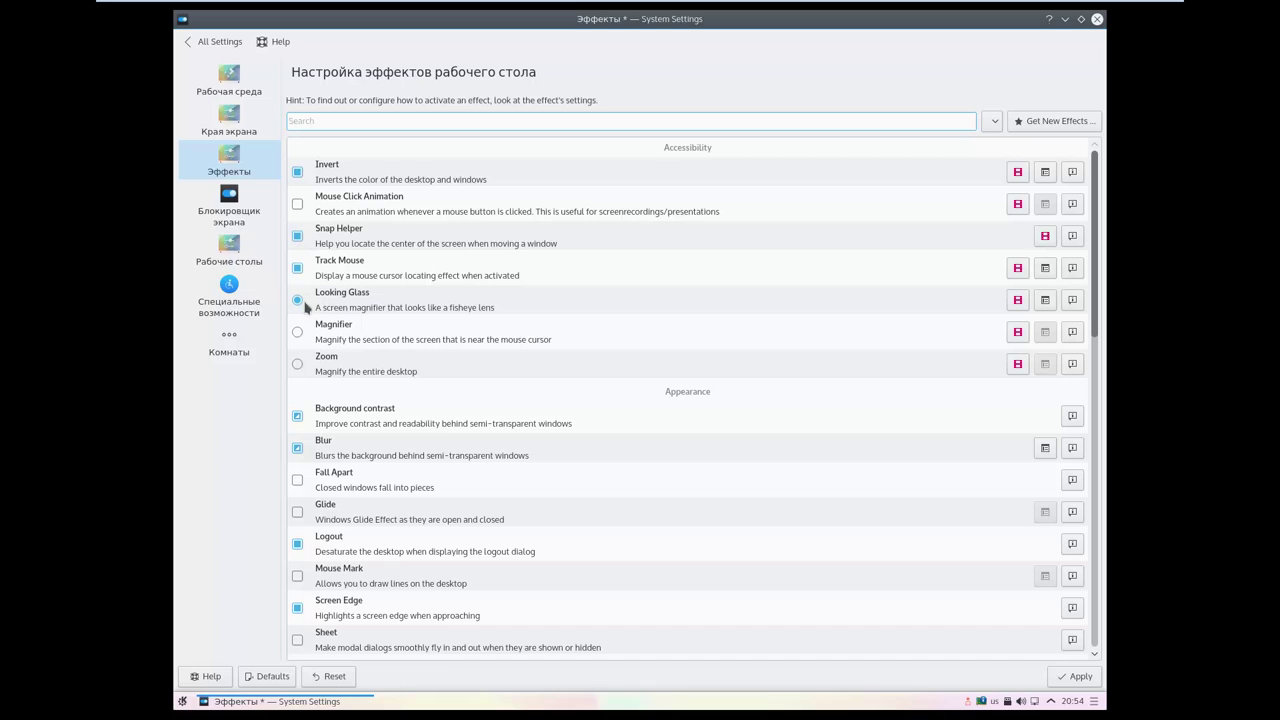
left_click(300, 366)
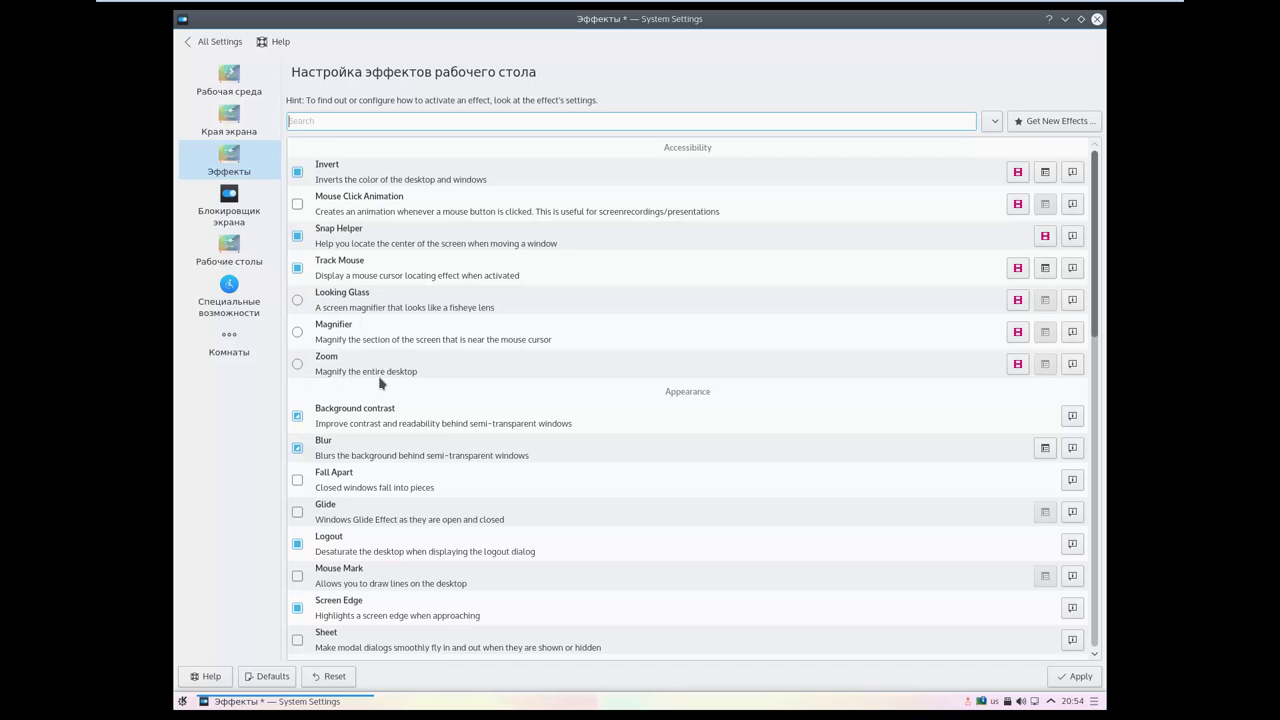
left_click(300, 366)
Enable the Fall Apart and Glide effects in the Appearance group.
scroll(408, 388, "down", 1)
scroll(408, 388, "down", 3)
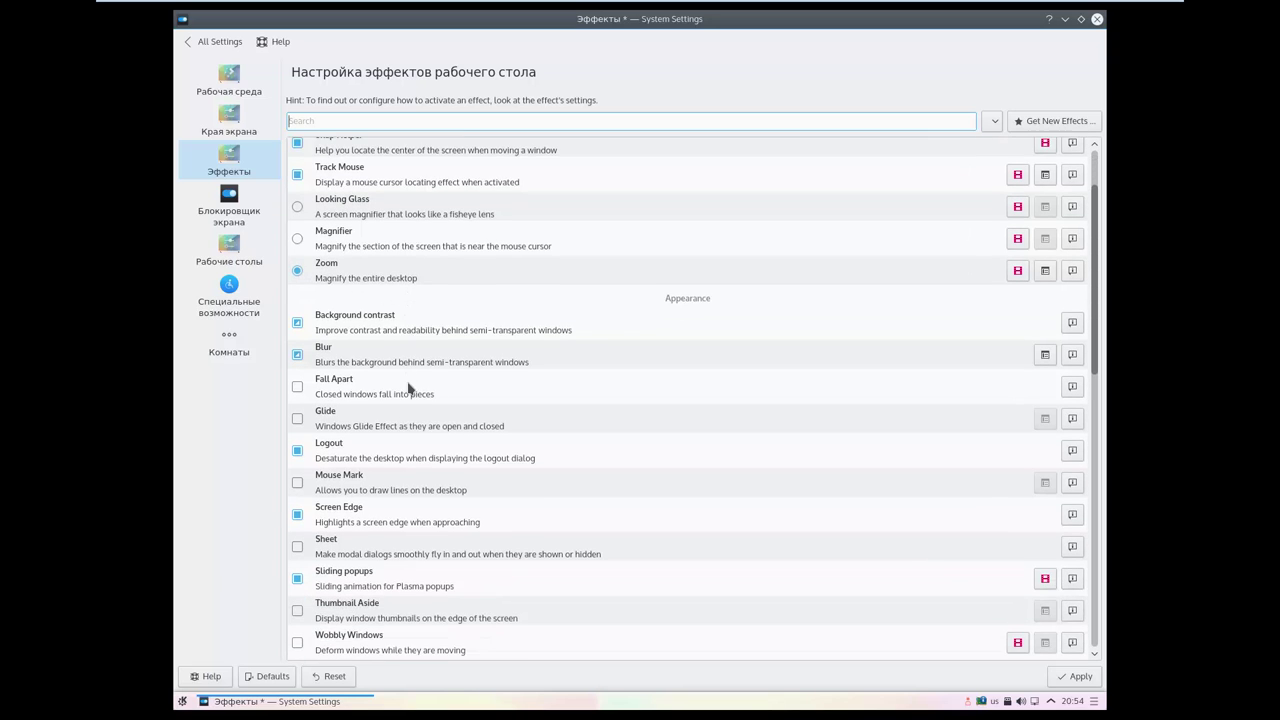
left_click(297, 347)
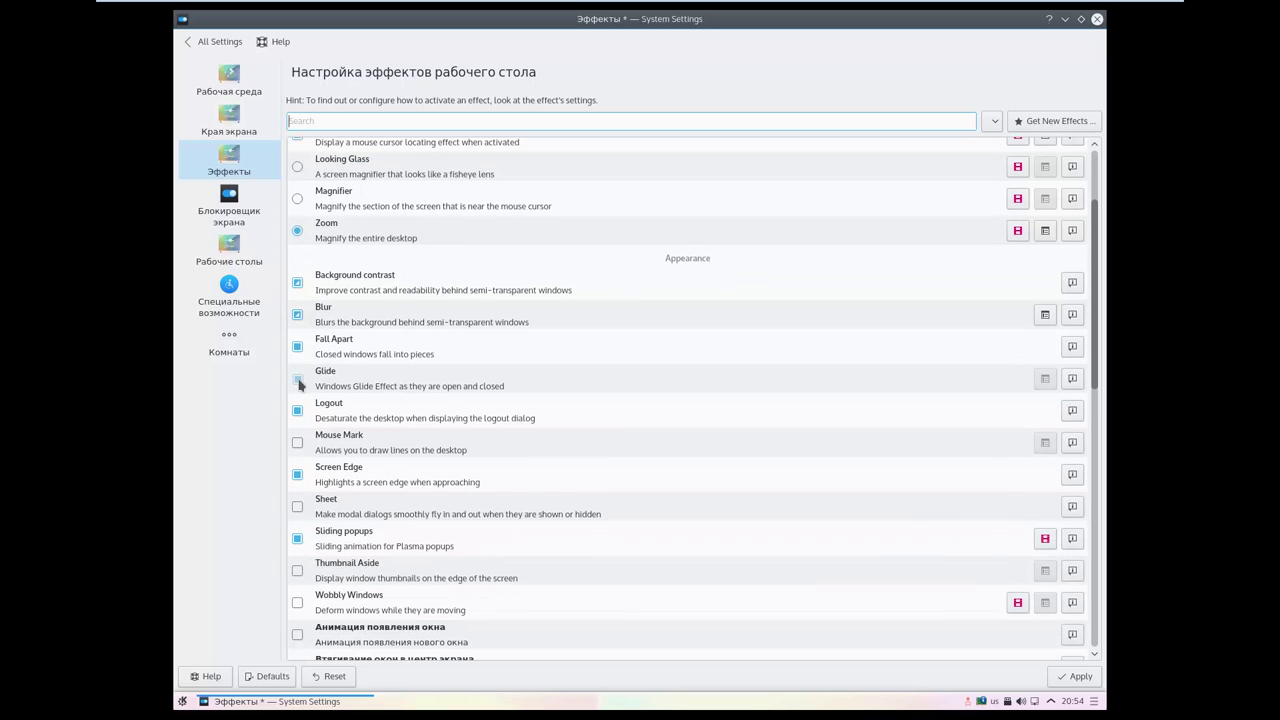
left_click(297, 379)
Enable the Thumbnail Aside, Wobbly Windows, 'Анимация появления окна' and 'Втягивание окон в центр экрана' appearance effects.
scroll(309, 400, "down", 1)
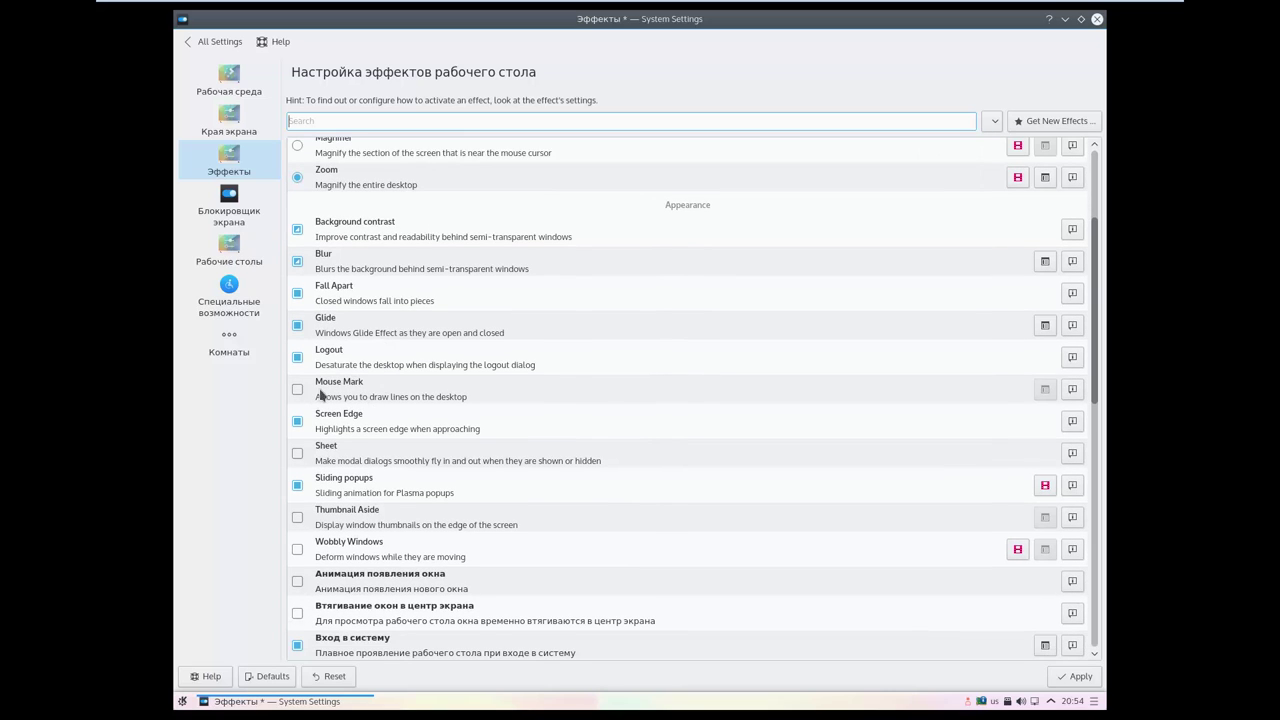
scroll(423, 418, "down", 1)
scroll(423, 418, "down", 2)
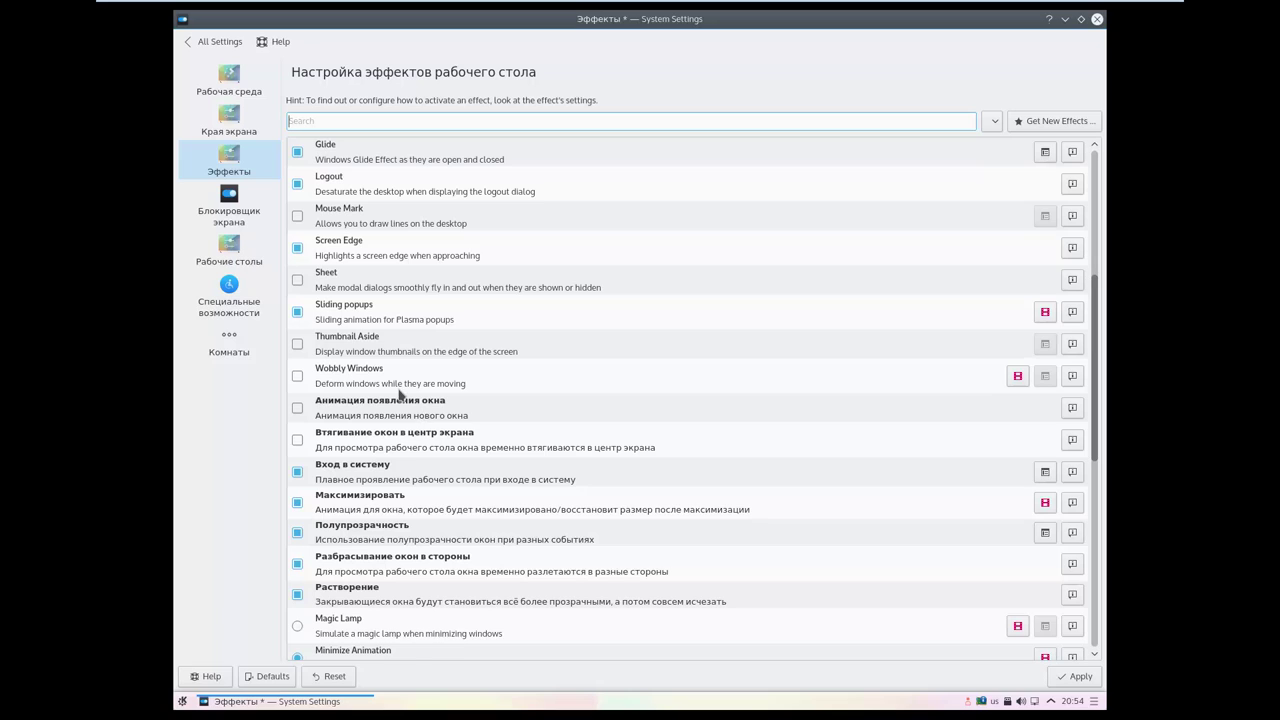
scroll(377, 374, "down", 1)
left_click(297, 331)
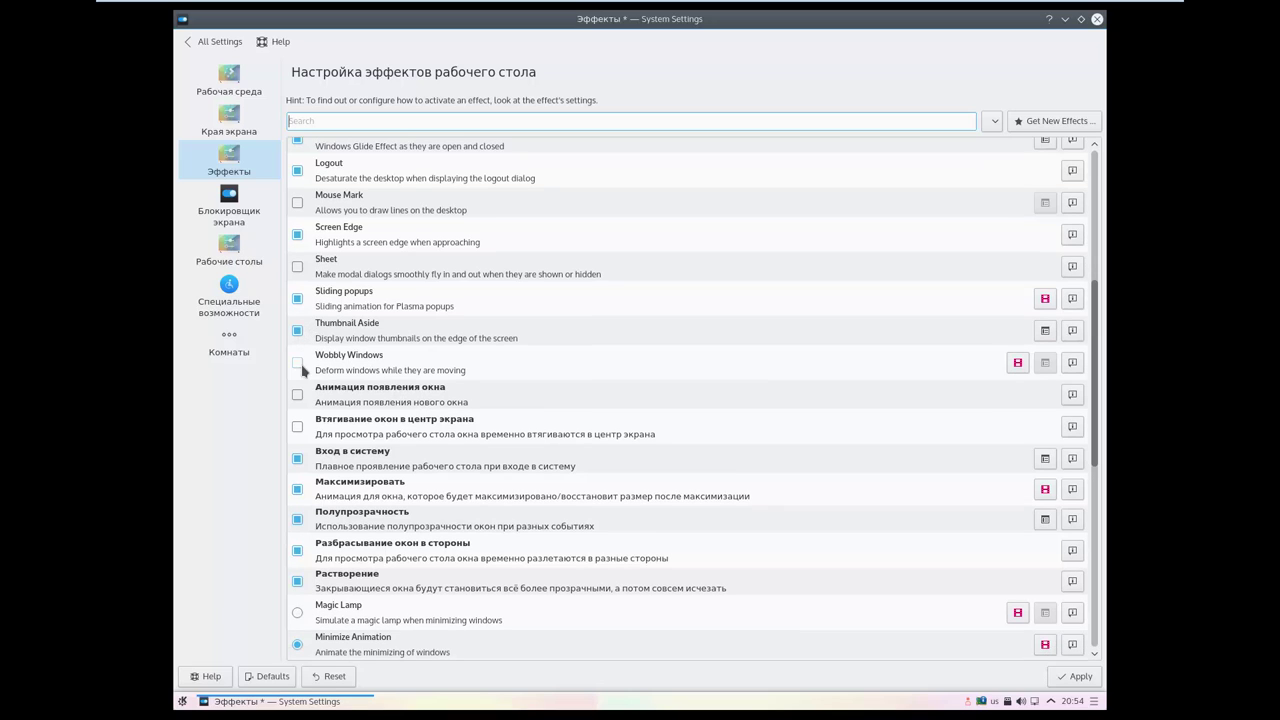
left_click(298, 365)
scroll(480, 421, "down", 1)
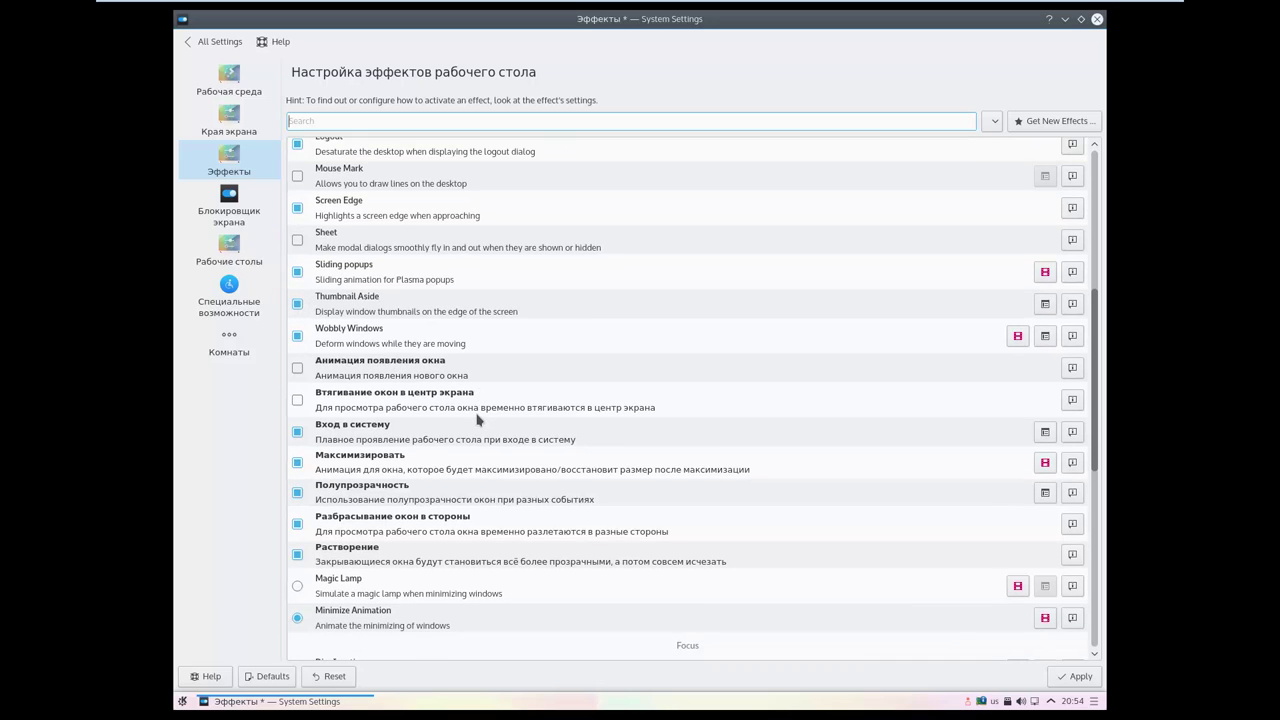
scroll(478, 421, "down", 1)
left_click(300, 342)
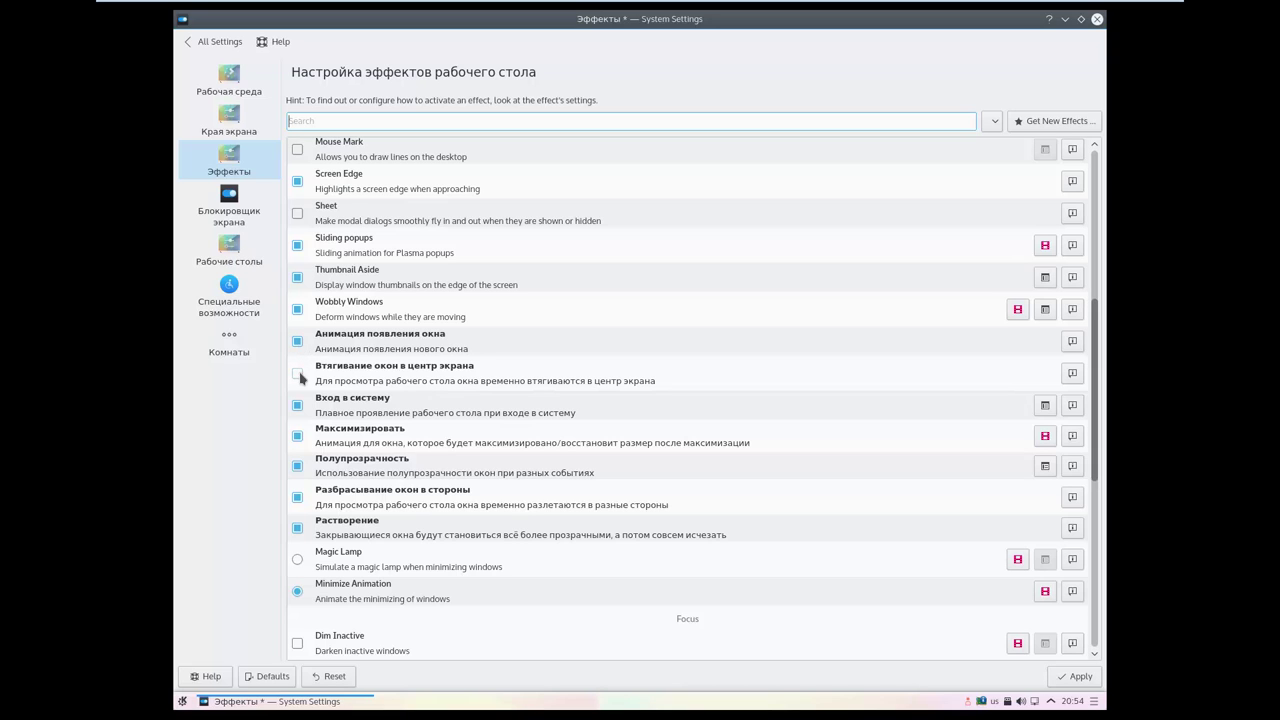
left_click(298, 377)
Choose Magic Lamp as the minimize effect and enable the Dim Inactive, Dim Screen for Administrator Mode and Slide Back focus effects.
scroll(432, 380, "down", 4)
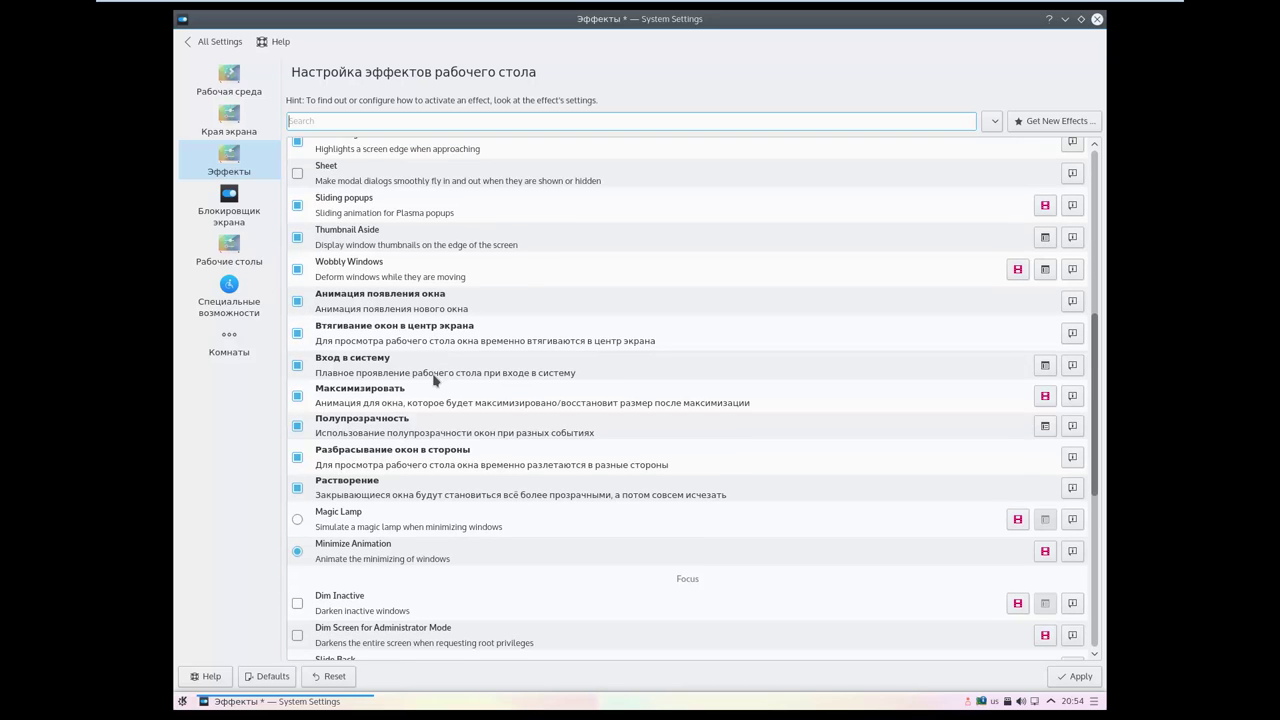
scroll(435, 380, "down", 4)
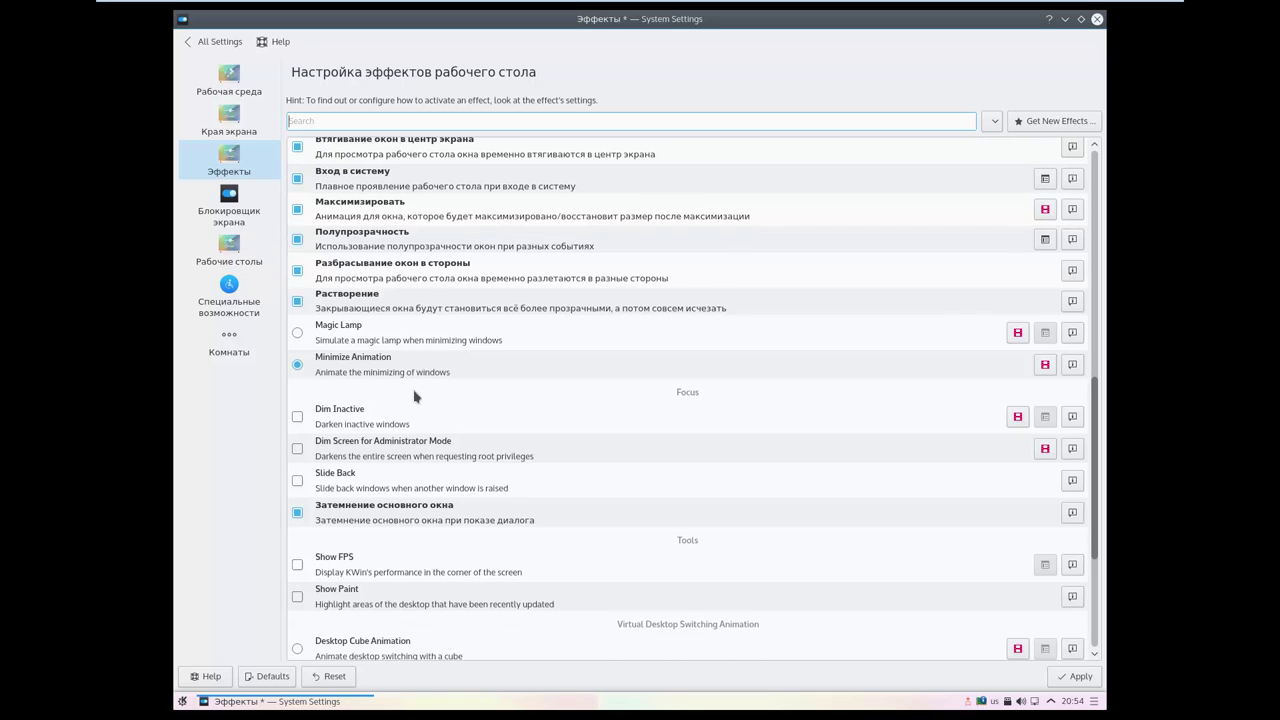
scroll(375, 380, "down", 2)
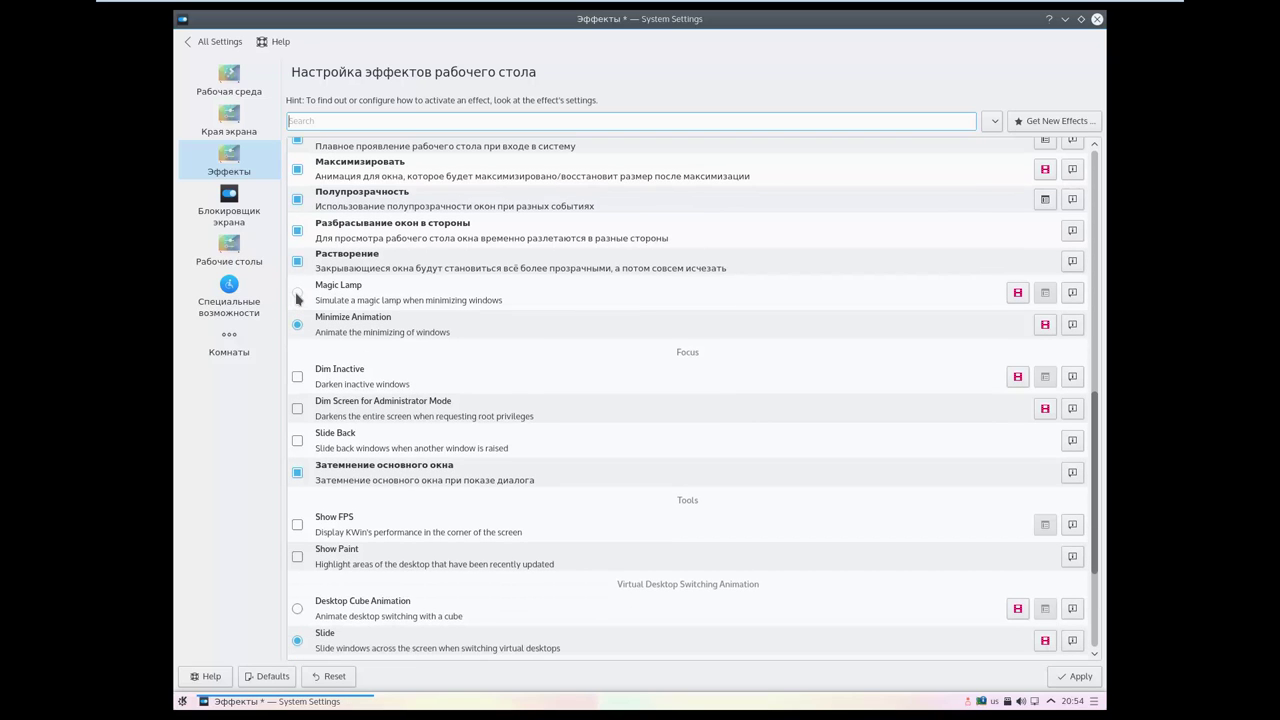
left_click(297, 293)
left_click(298, 378)
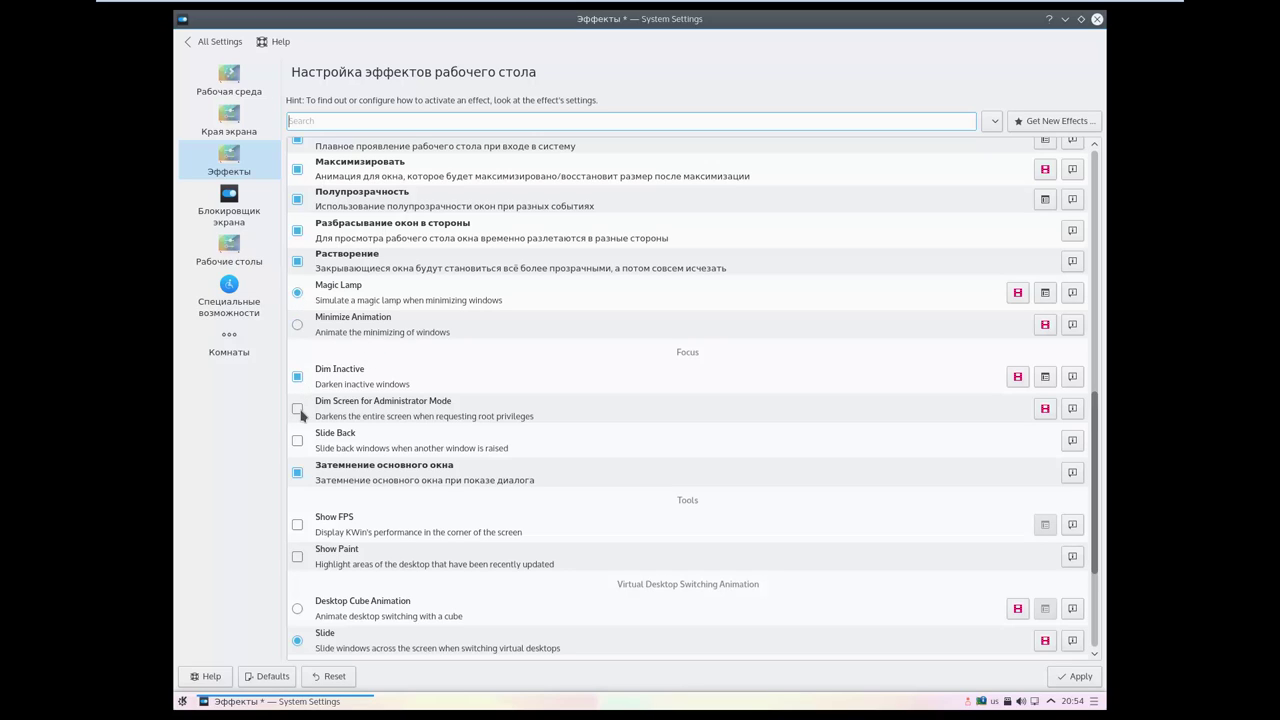
left_click(297, 408)
left_click(298, 440)
Enable the Desktop Cube effect under Window Management and apply all the effect changes.
scroll(392, 430, "down", 5)
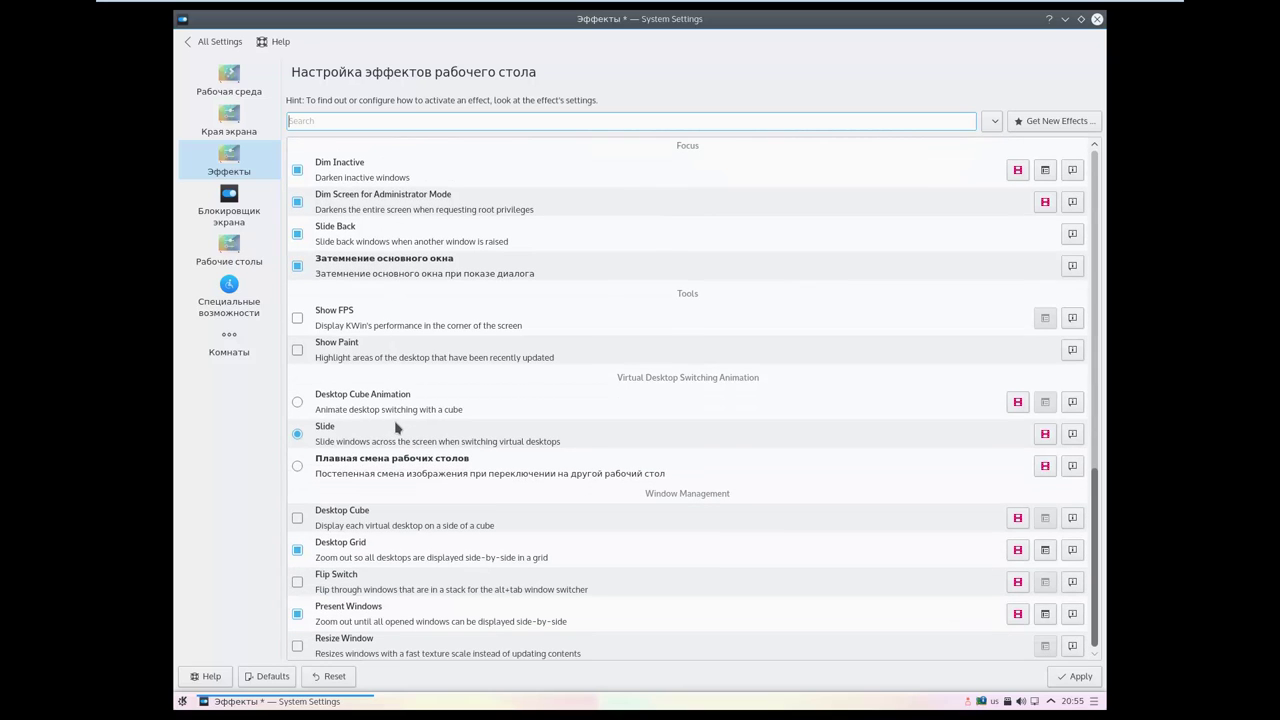
left_click(297, 518)
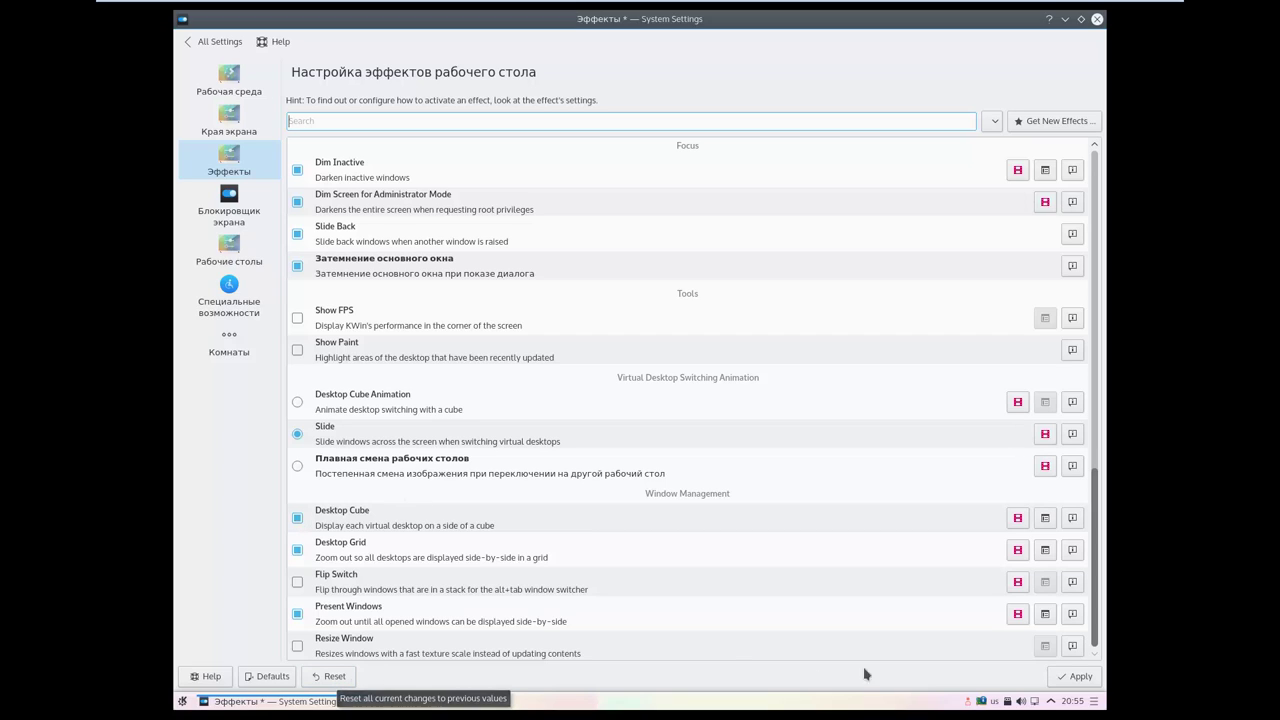
left_click(1074, 680)
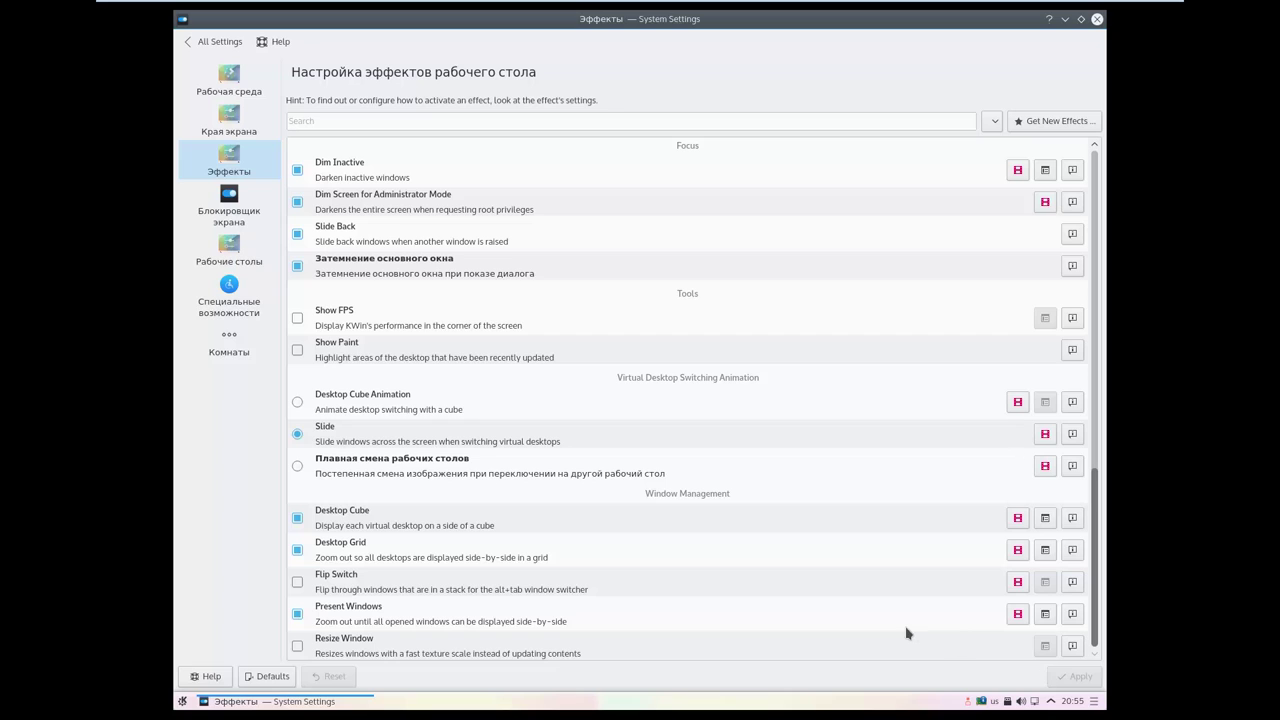
Glance at the screen locker settings and set the number of virtual desktops to 4 on the Рабочие столы page.
left_click(230, 208)
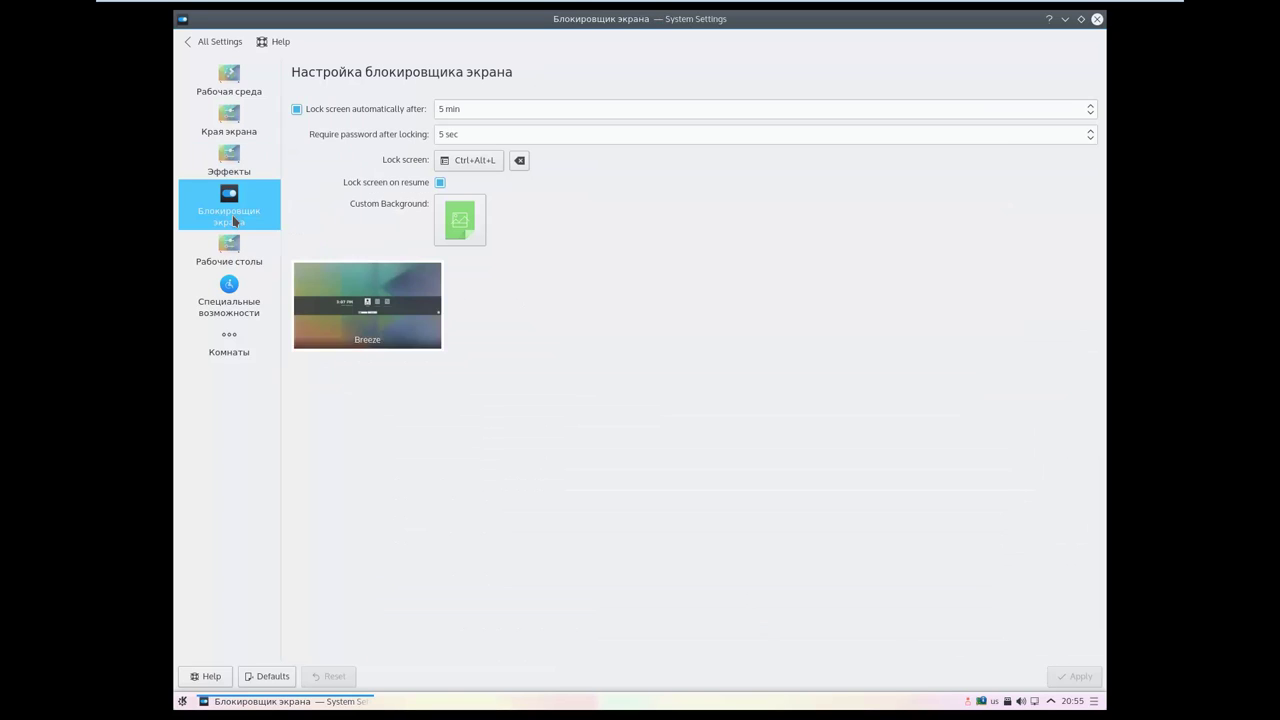
left_click(242, 265)
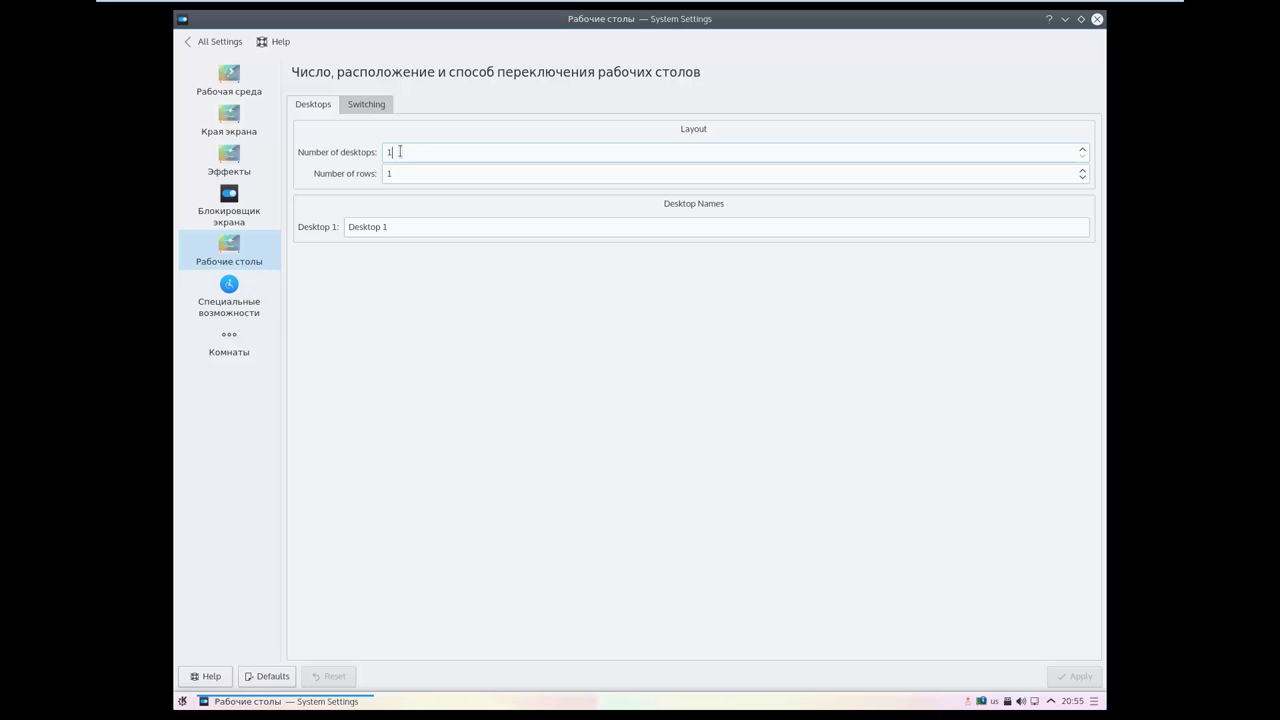
left_click_drag(400, 151, 378, 149)
type("4")
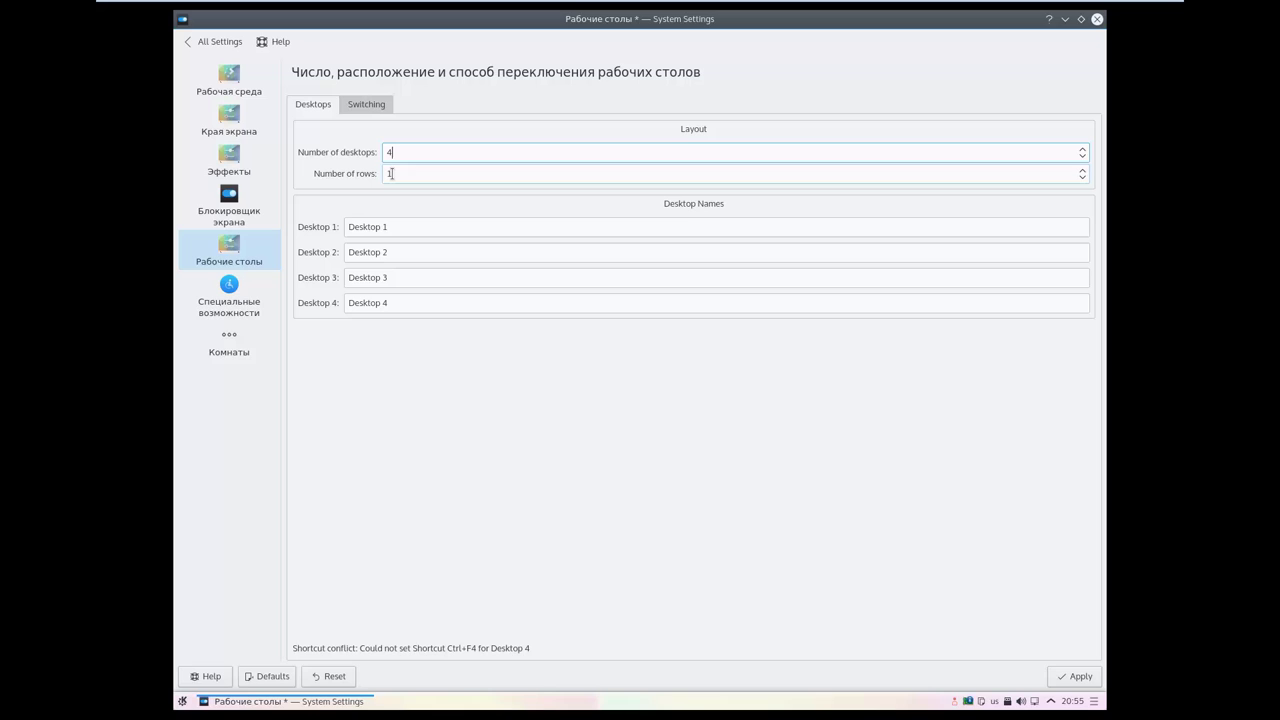
Set the number of virtual desktop rows to 4, apply the layout, and close System Settings.
key("Tab")
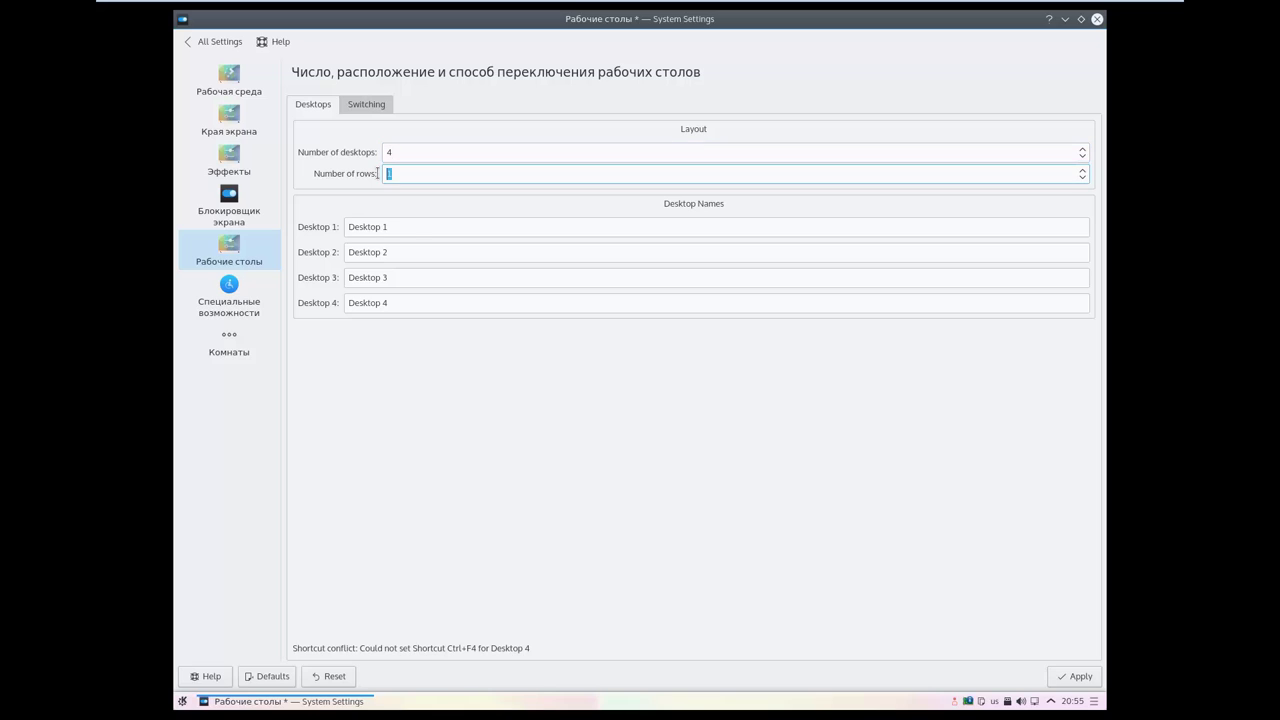
left_click(1077, 677)
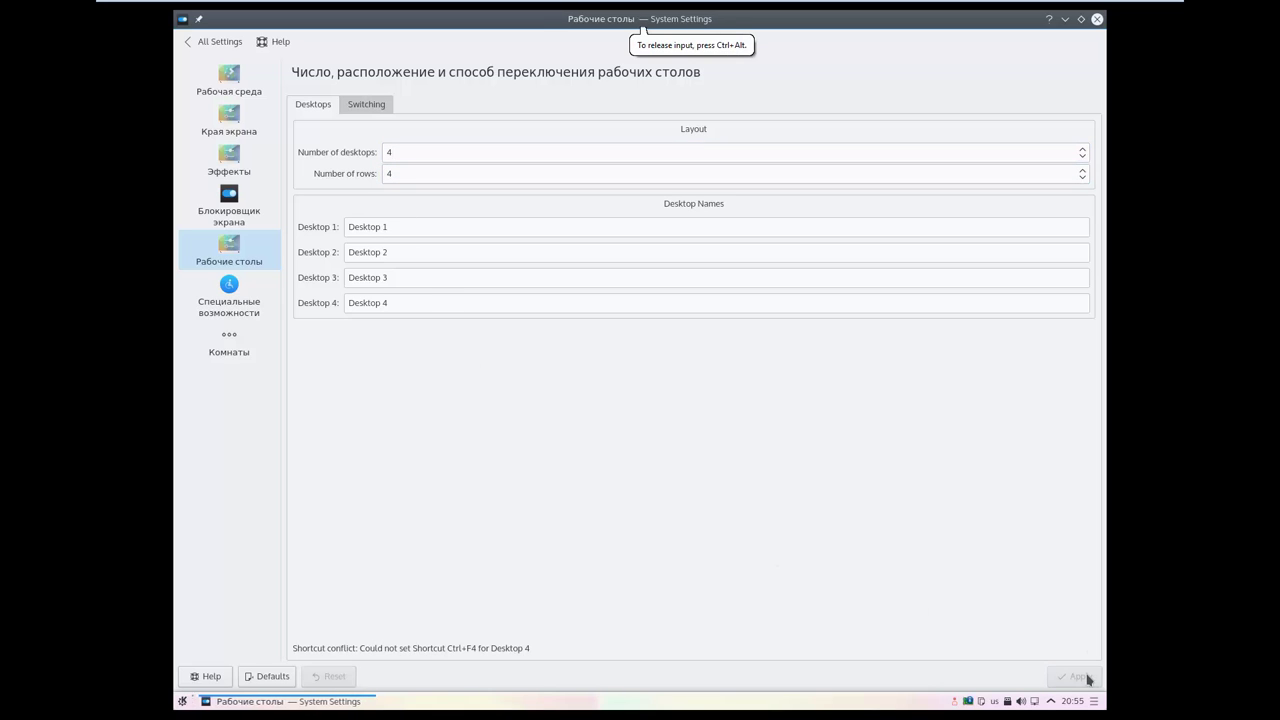
left_click(1097, 19)
Open and dismiss the desktop's context menu to preview the closing animation.
right_click(532, 203)
left_click(450, 193)
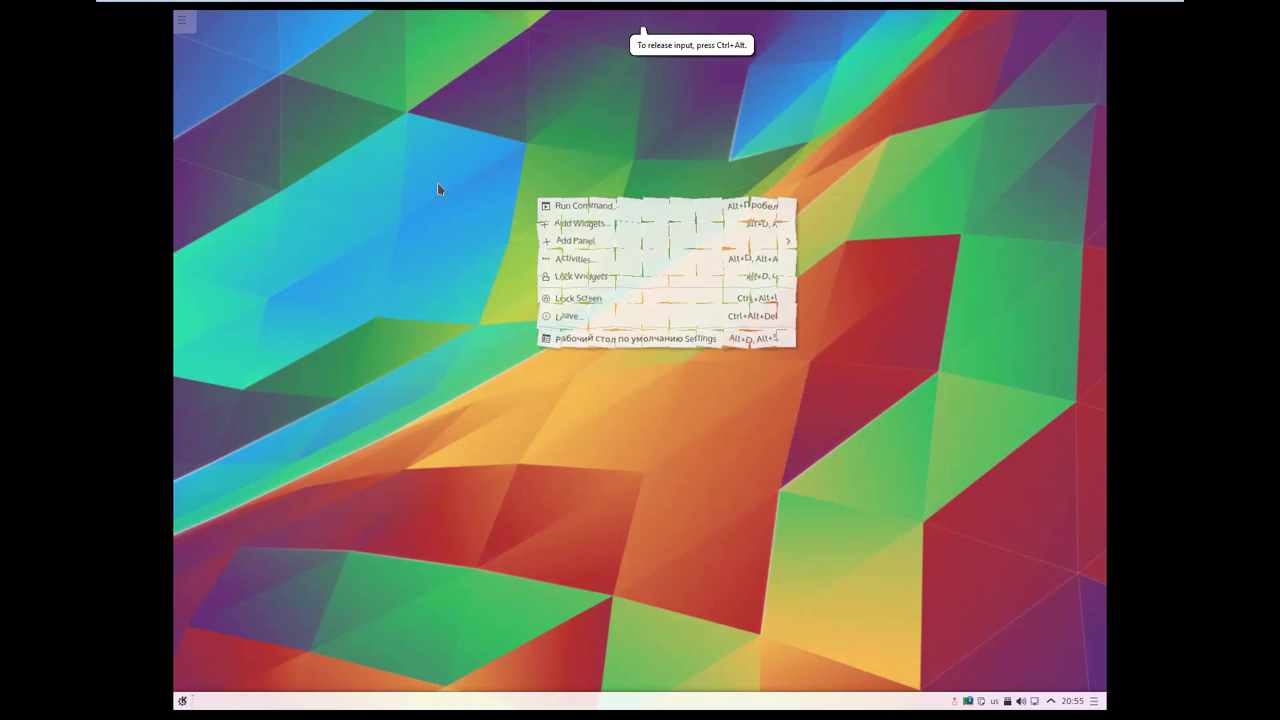
Launch three separate windows of the Kate text editor from the application launcher's favorites.
left_click(182, 701)
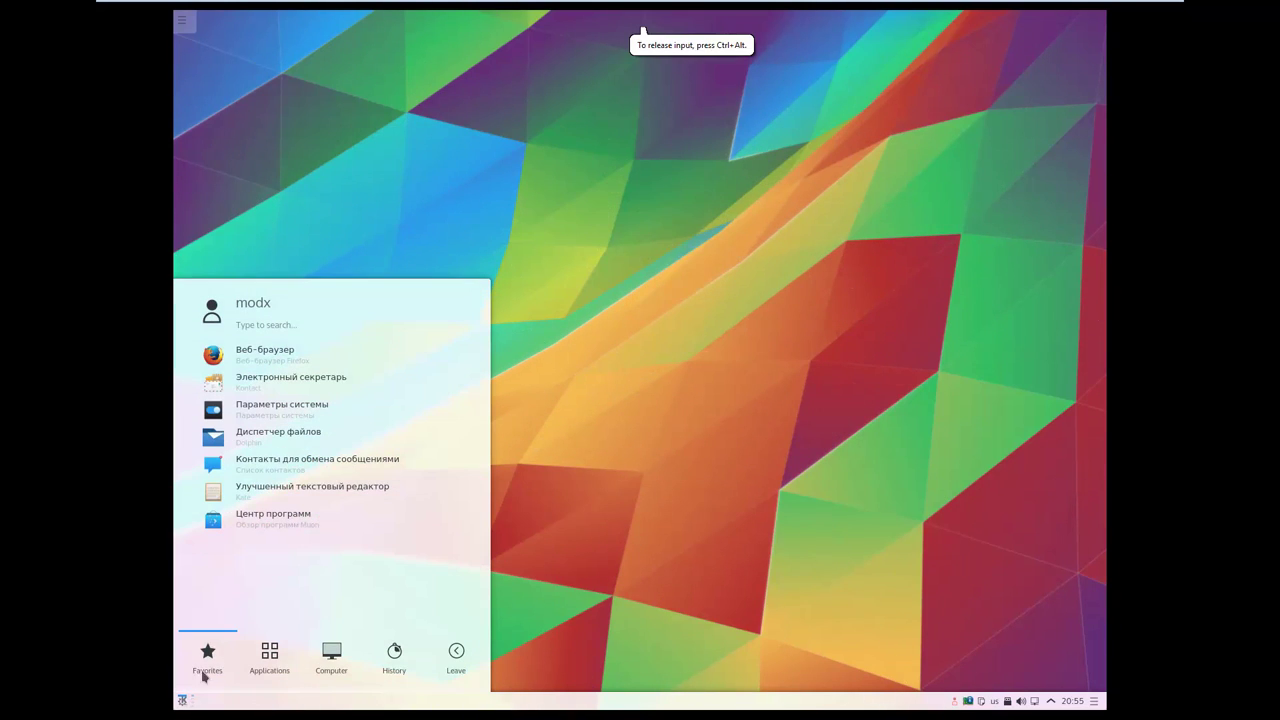
left_click(448, 502)
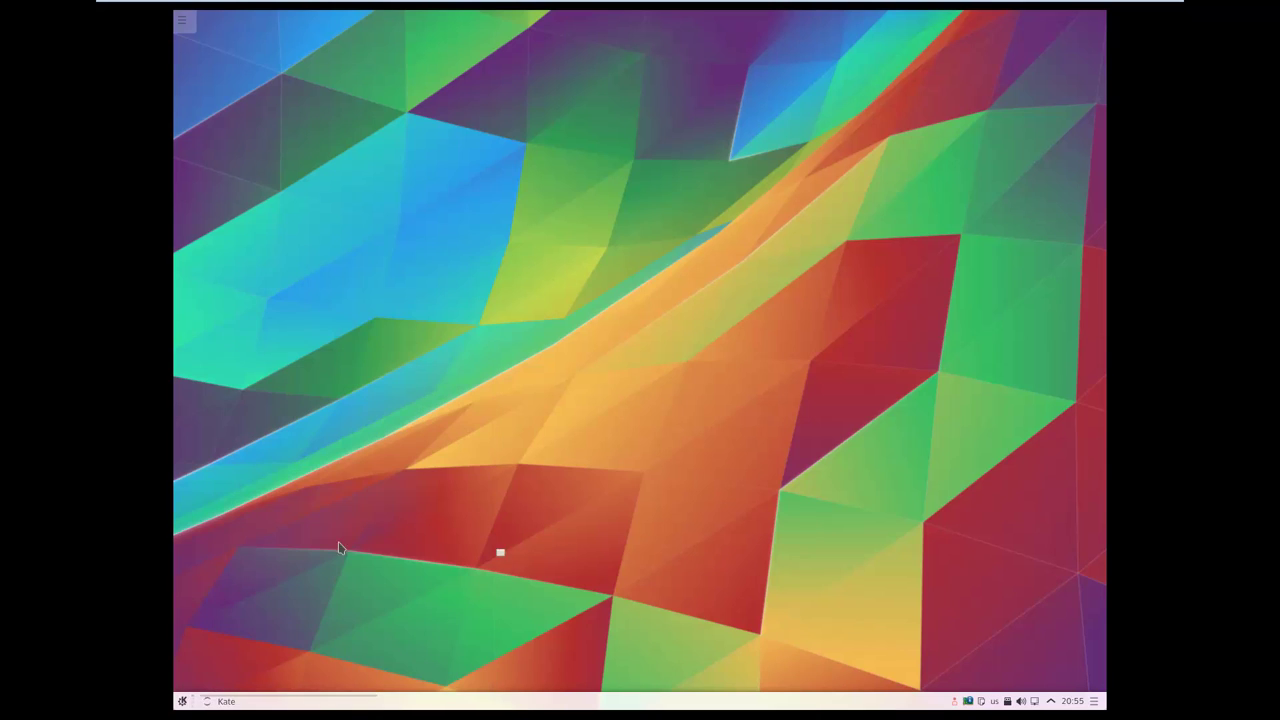
left_click(182, 701)
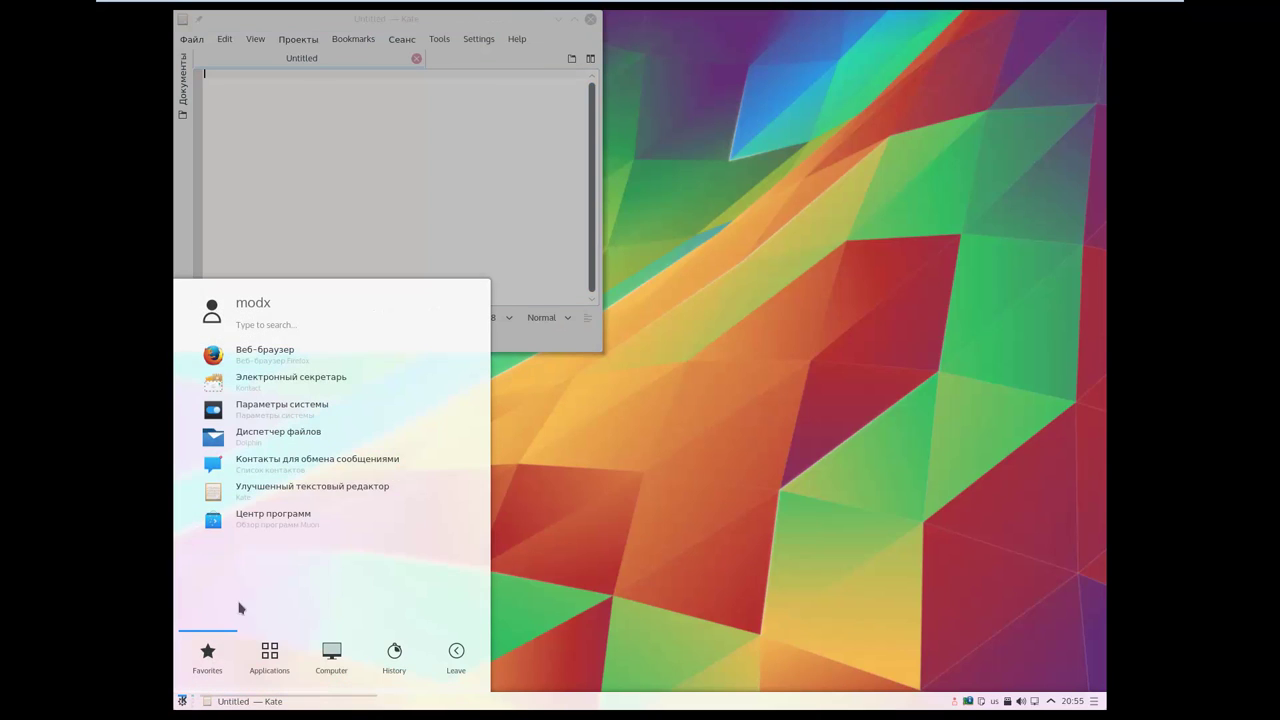
left_click(294, 490)
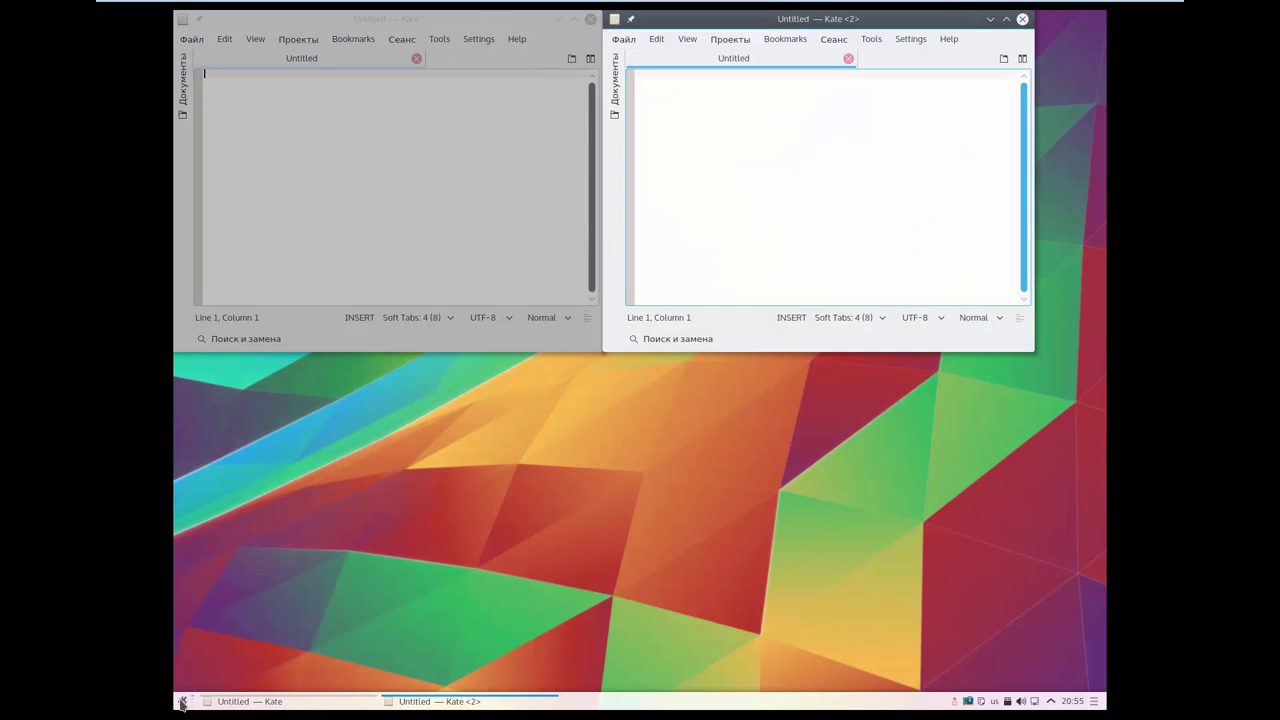
left_click(182, 701)
left_click(277, 498)
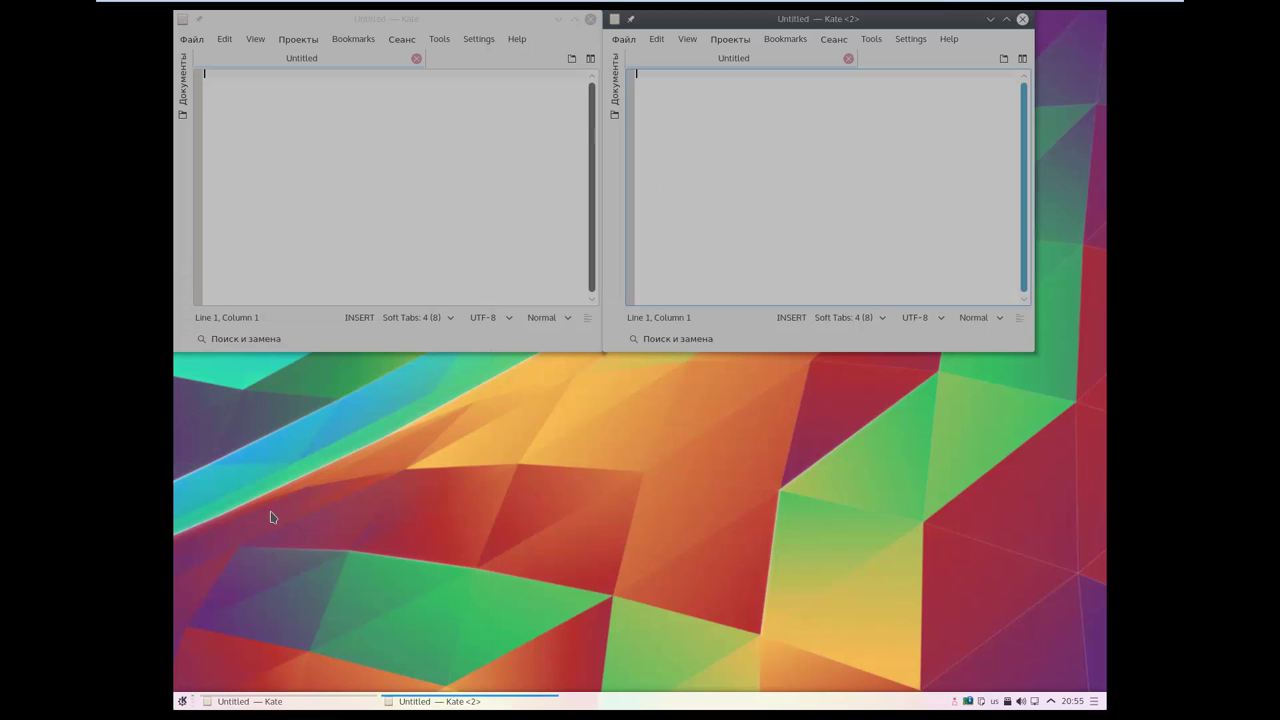
Launch the Dolphin file manager, System Settings and Kontact, restoring the System Settings window from its maximized size.
left_click(182, 701)
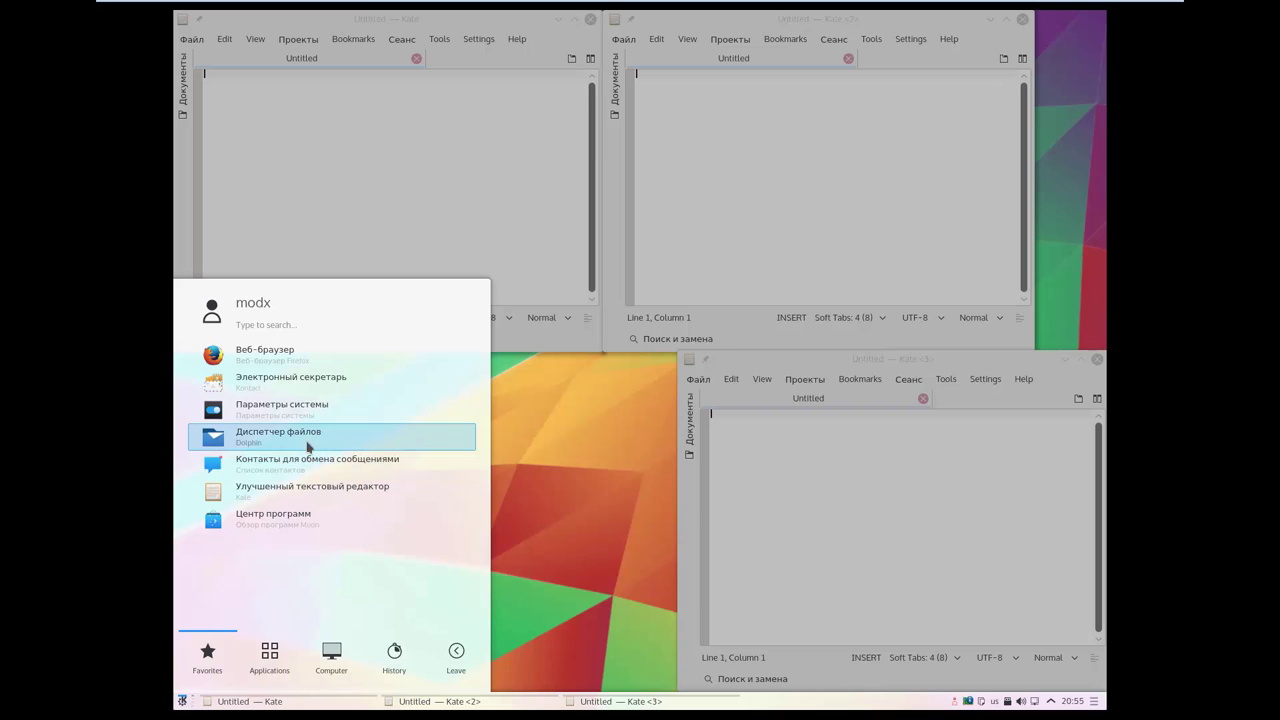
left_click(306, 444)
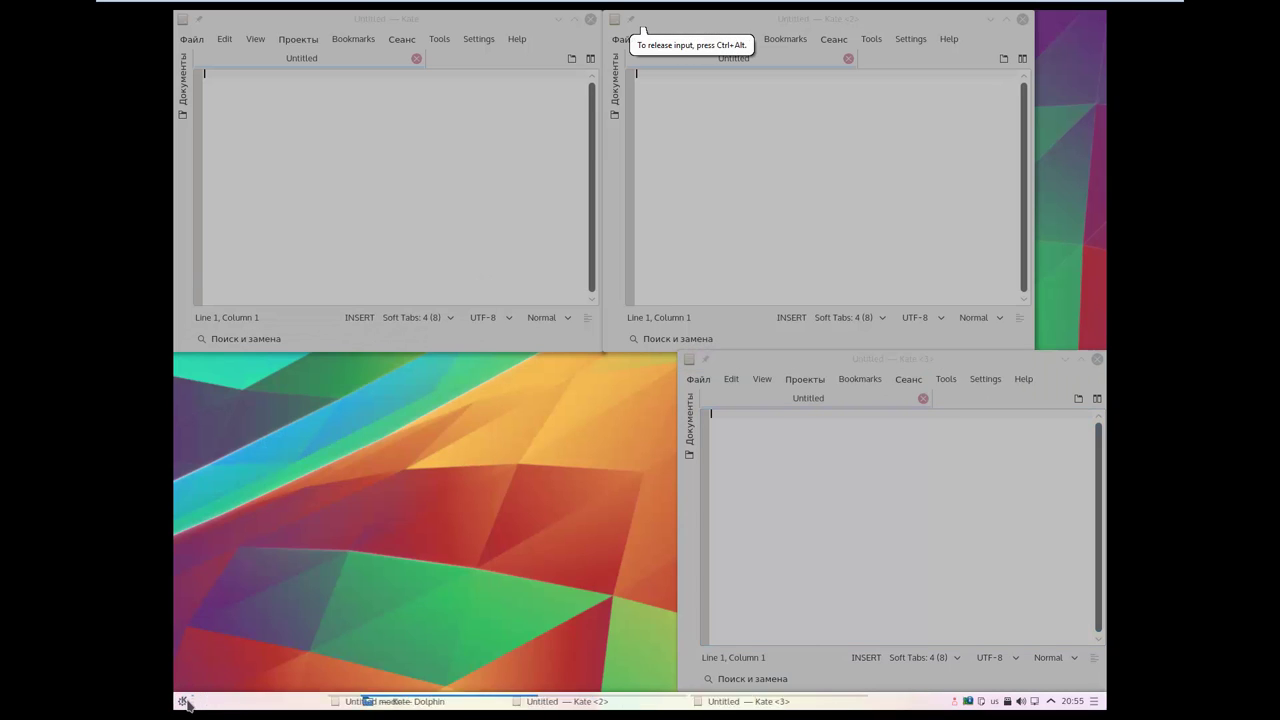
left_click(182, 701)
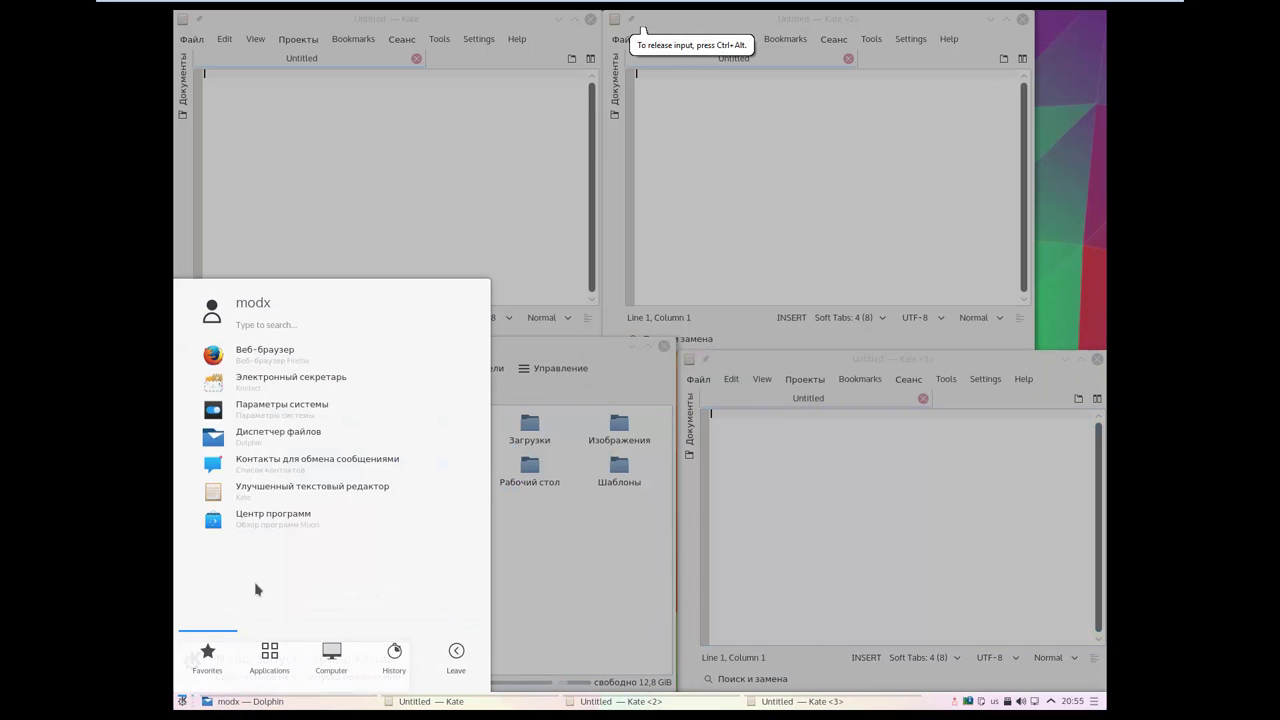
left_click(298, 410)
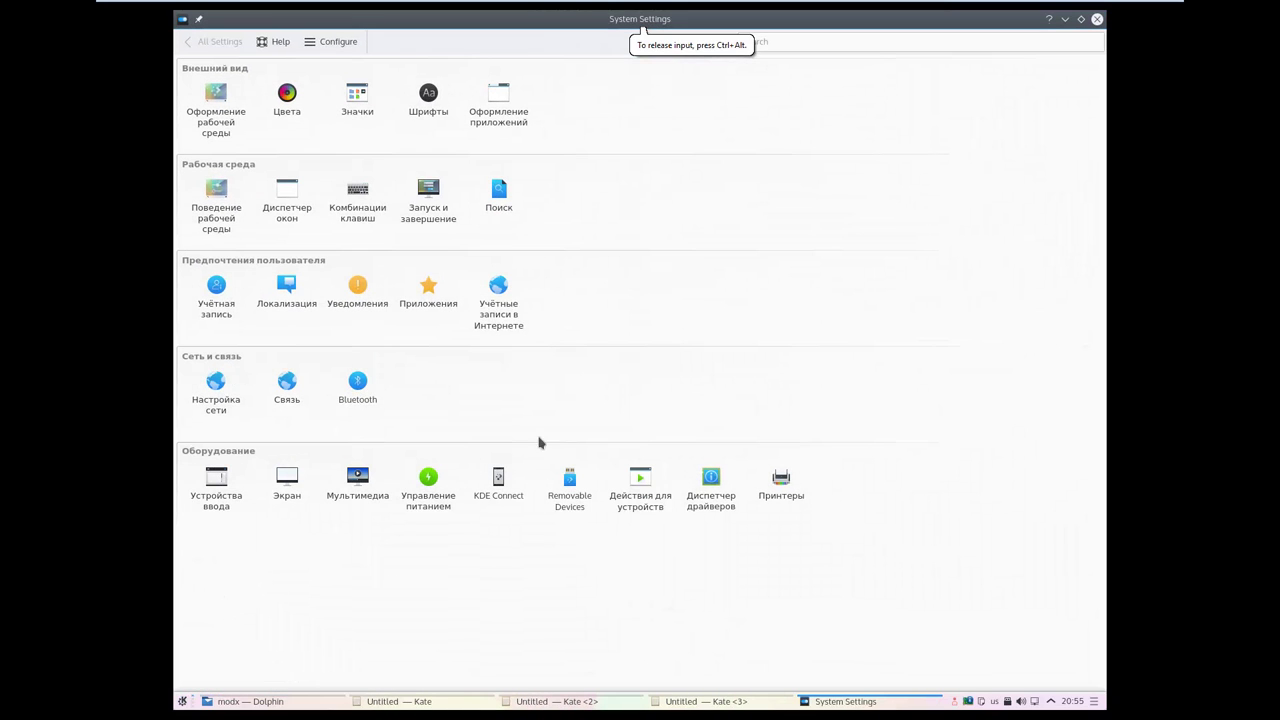
left_click(1081, 19)
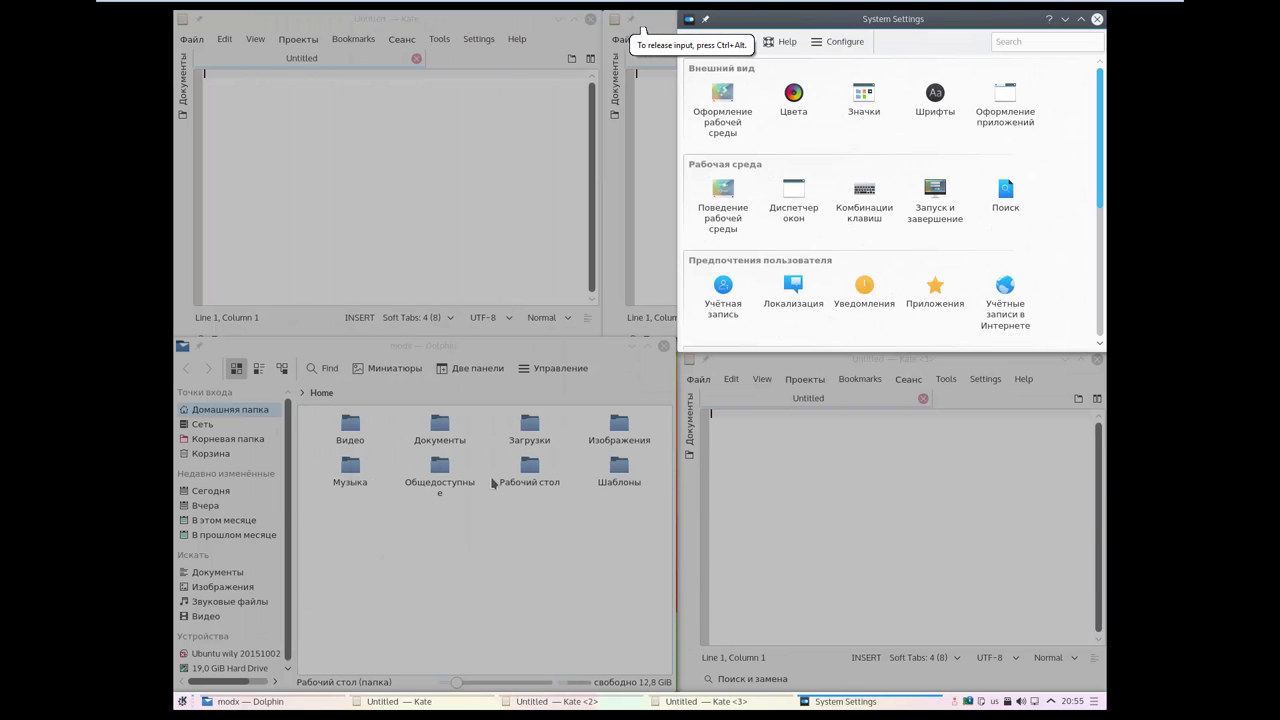
left_click(182, 701)
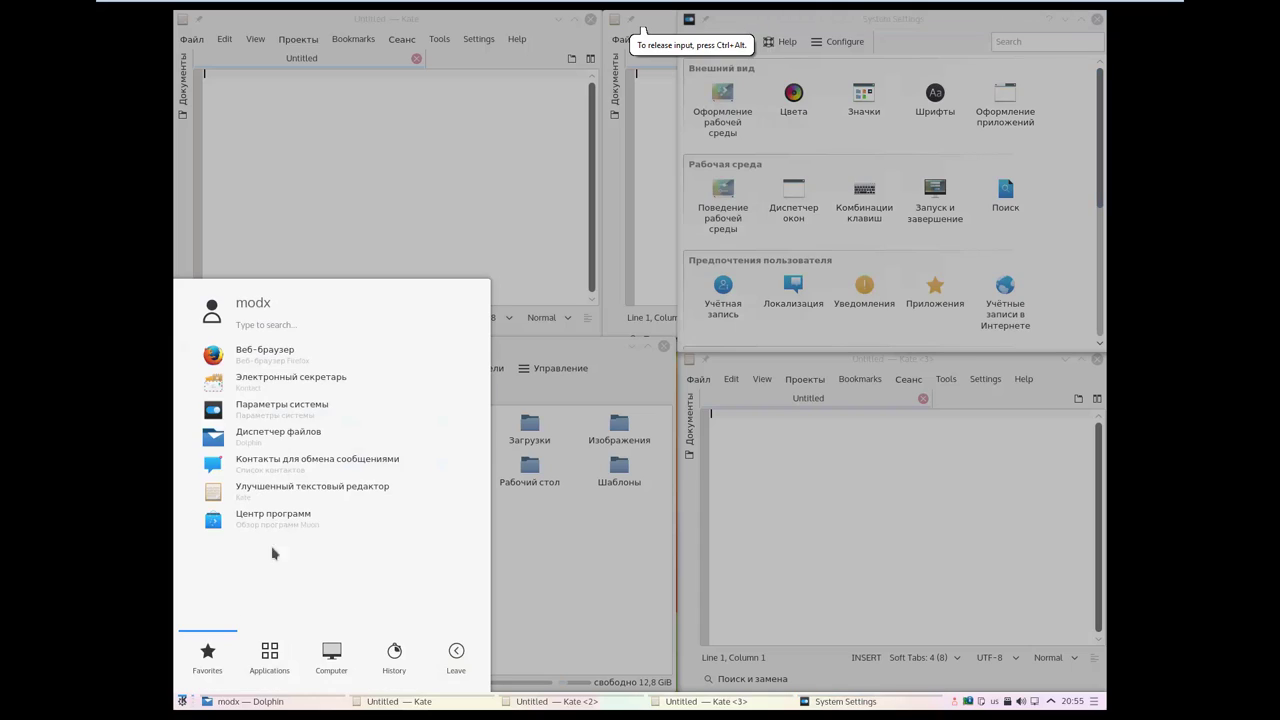
left_click(290, 378)
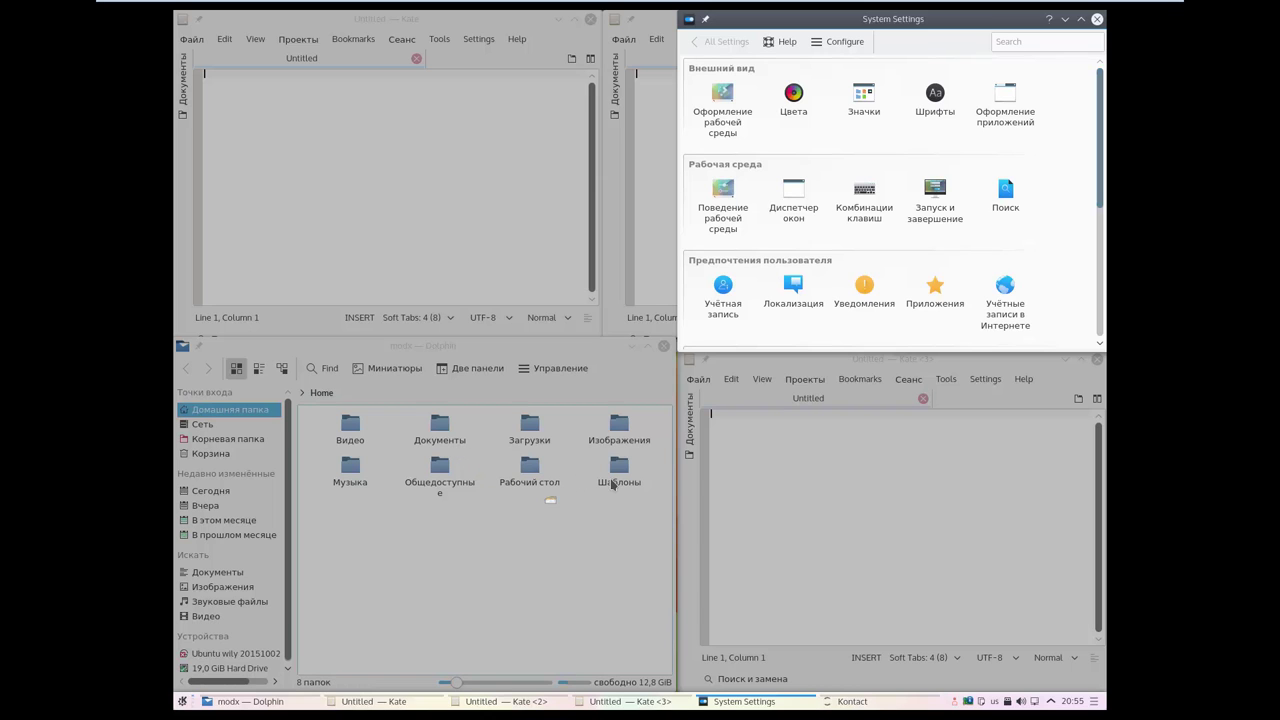
Cycle through the open windows with the thumbnail window switcher, ending on the Dolphin window.
key("alt+Tab")
key("alt+Tab")
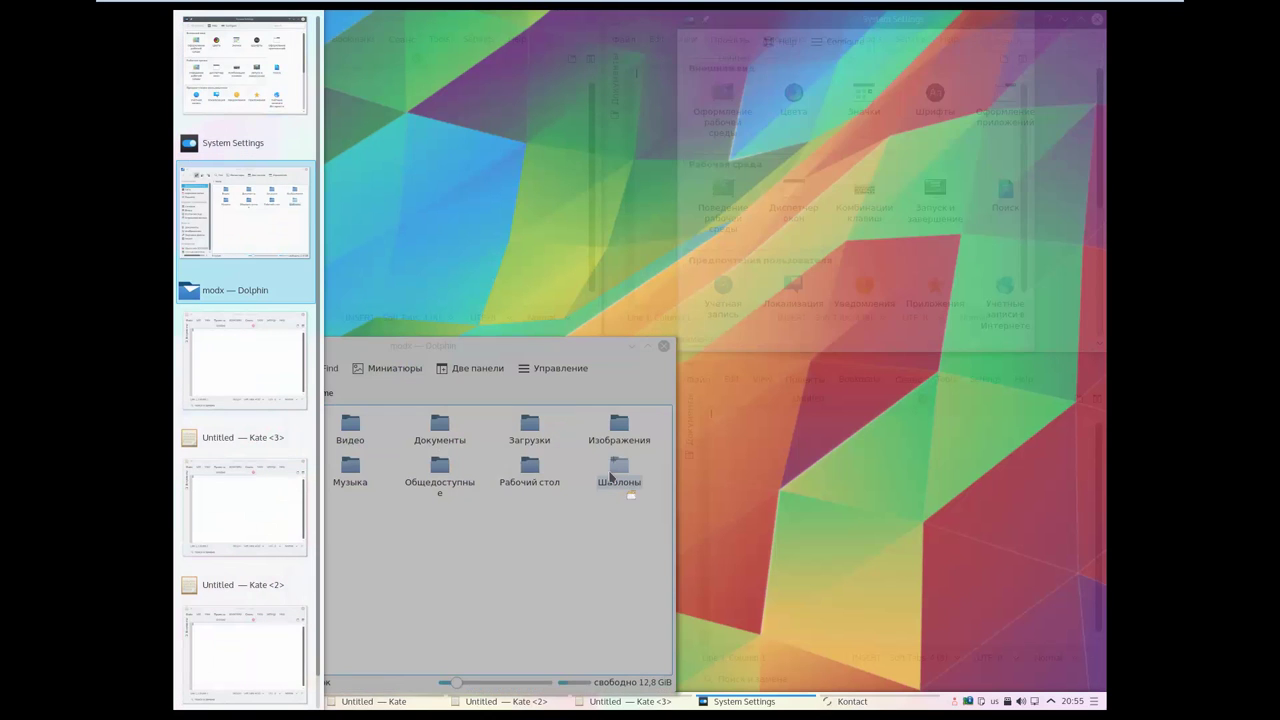
key("alt+Tab")
key("alt+Tab")
key("alt+Tab")
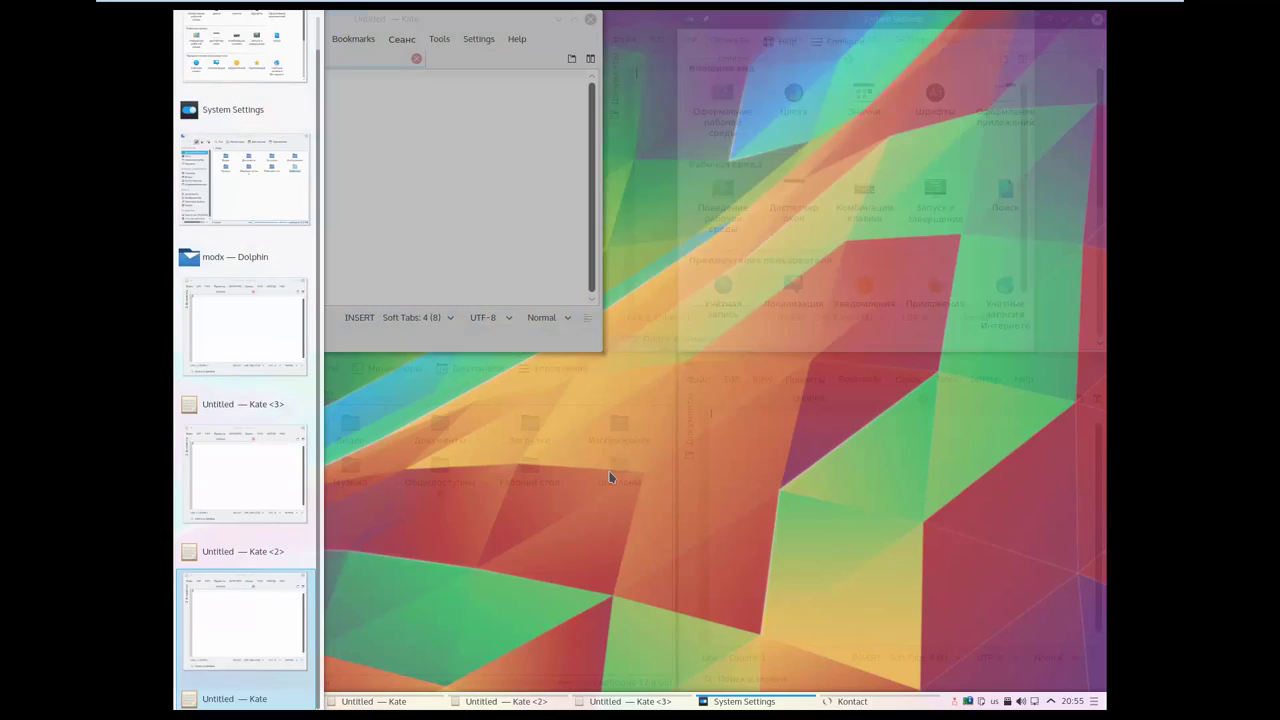
key("alt+Tab")
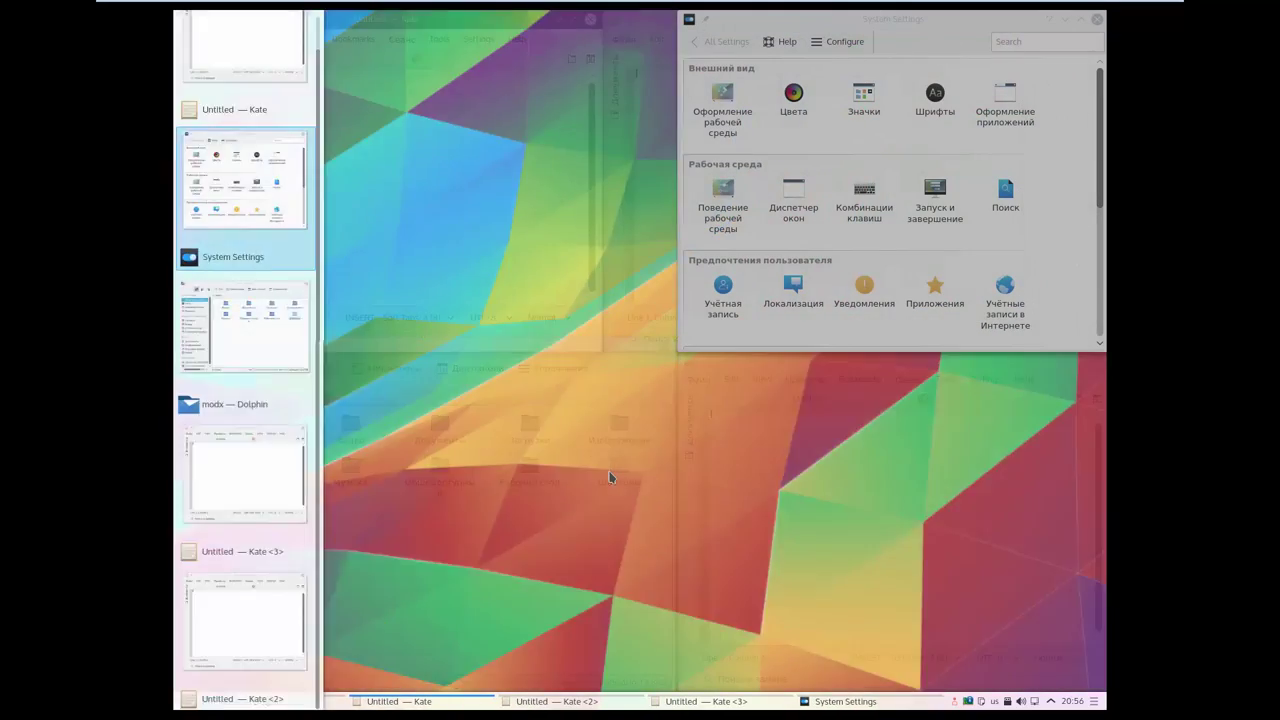
key("alt+Tab")
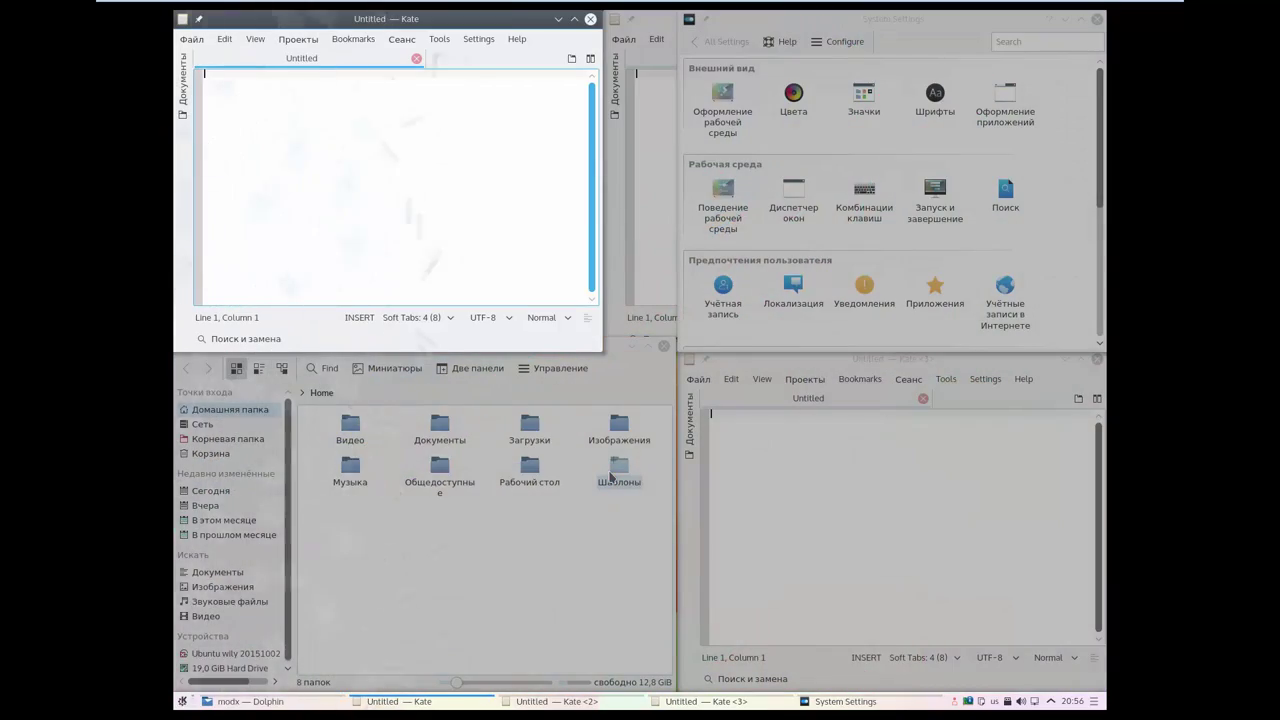
key("alt+Tab")
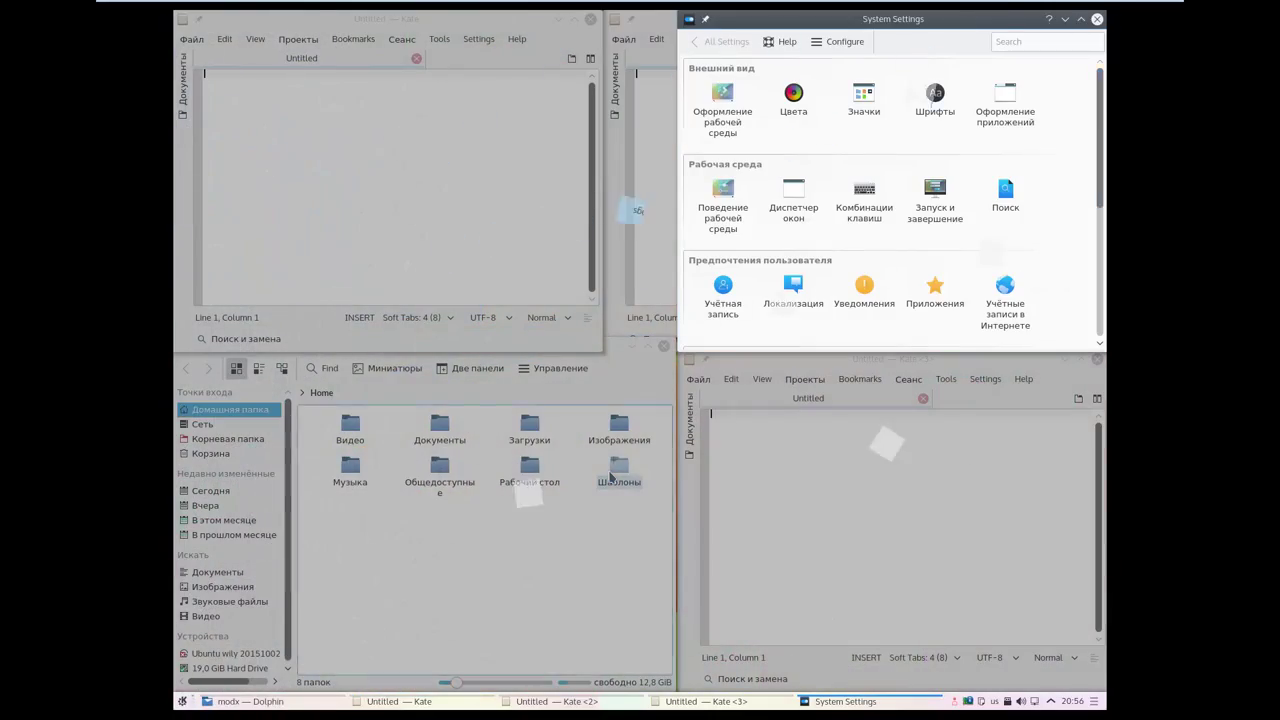
key("alt+Tab")
key("alt+Tab")
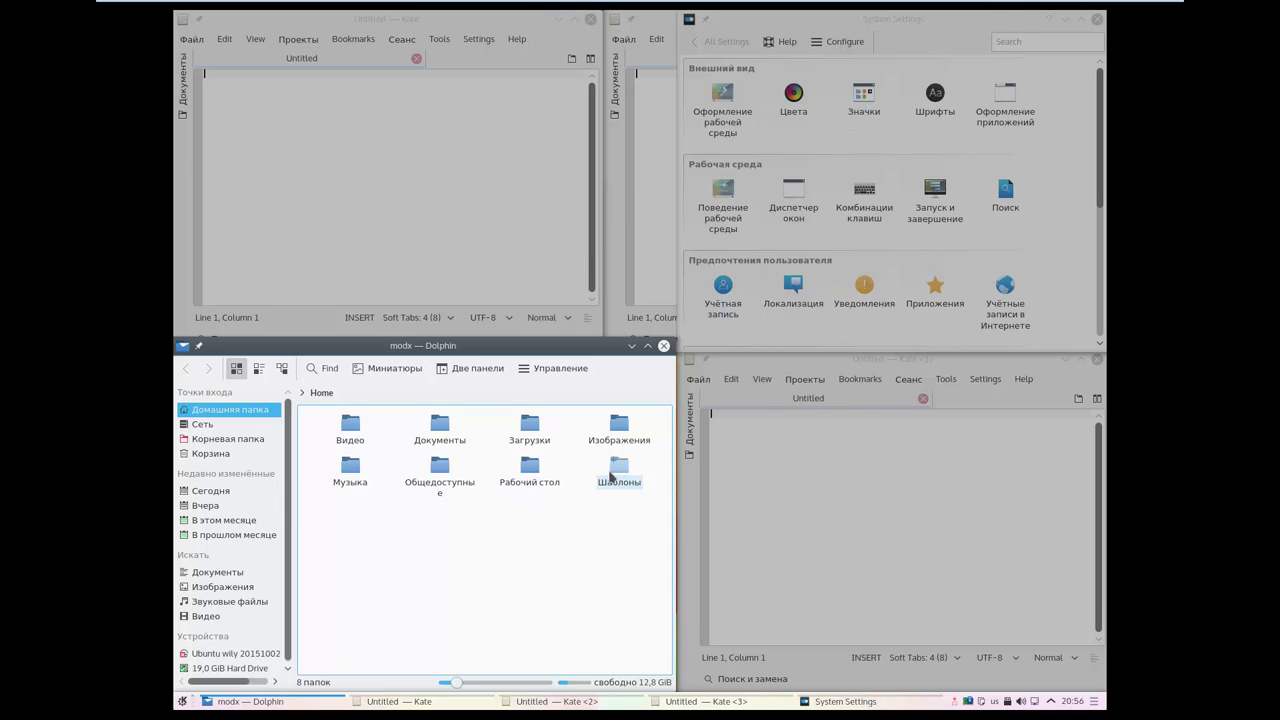
Switch Dolphin's folder listing to compact view, and visit the virtual desktop below before returning to the open windows.
key("ctrl+2")
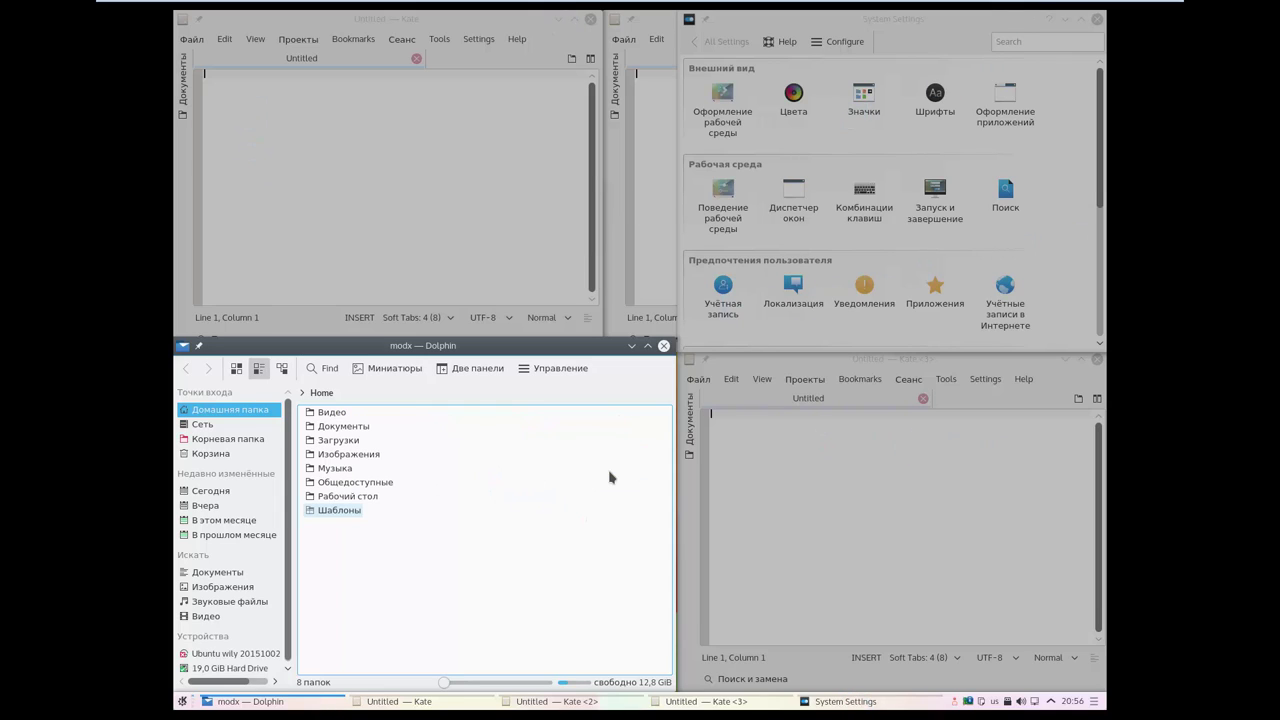
key("ctrl+F12")
key("ctrl+F12")
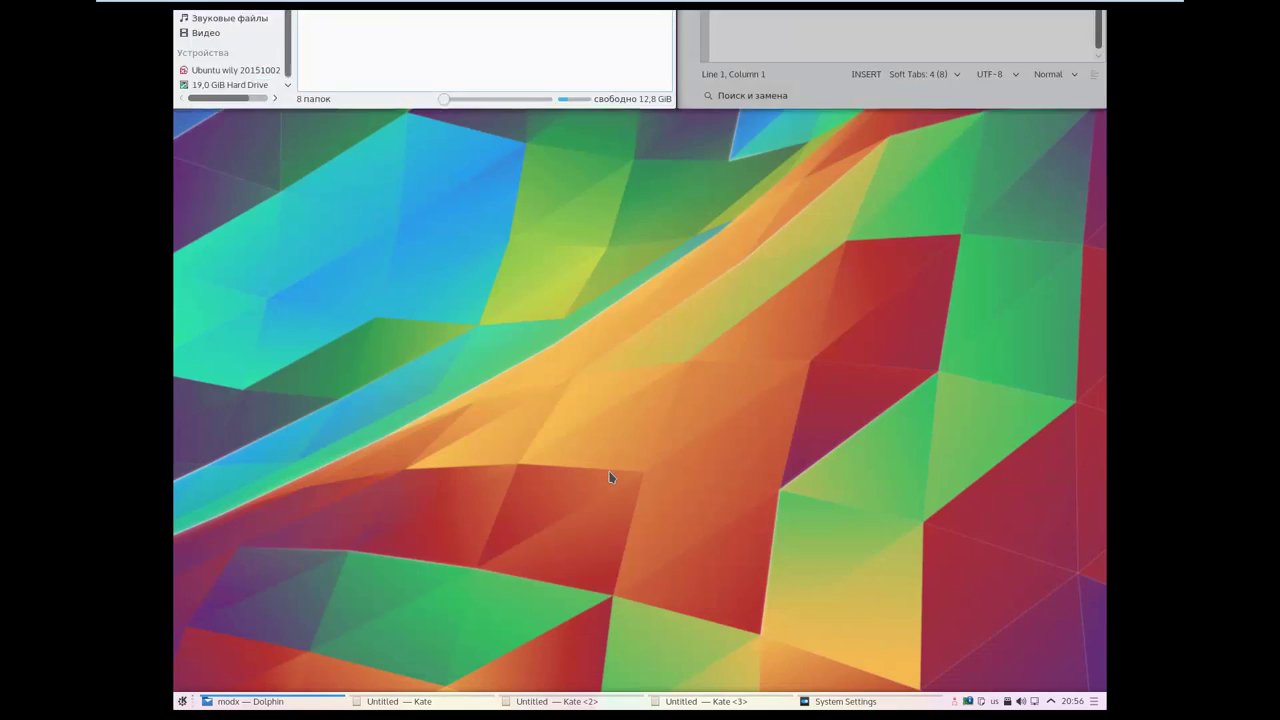
key("ctrl+F12")
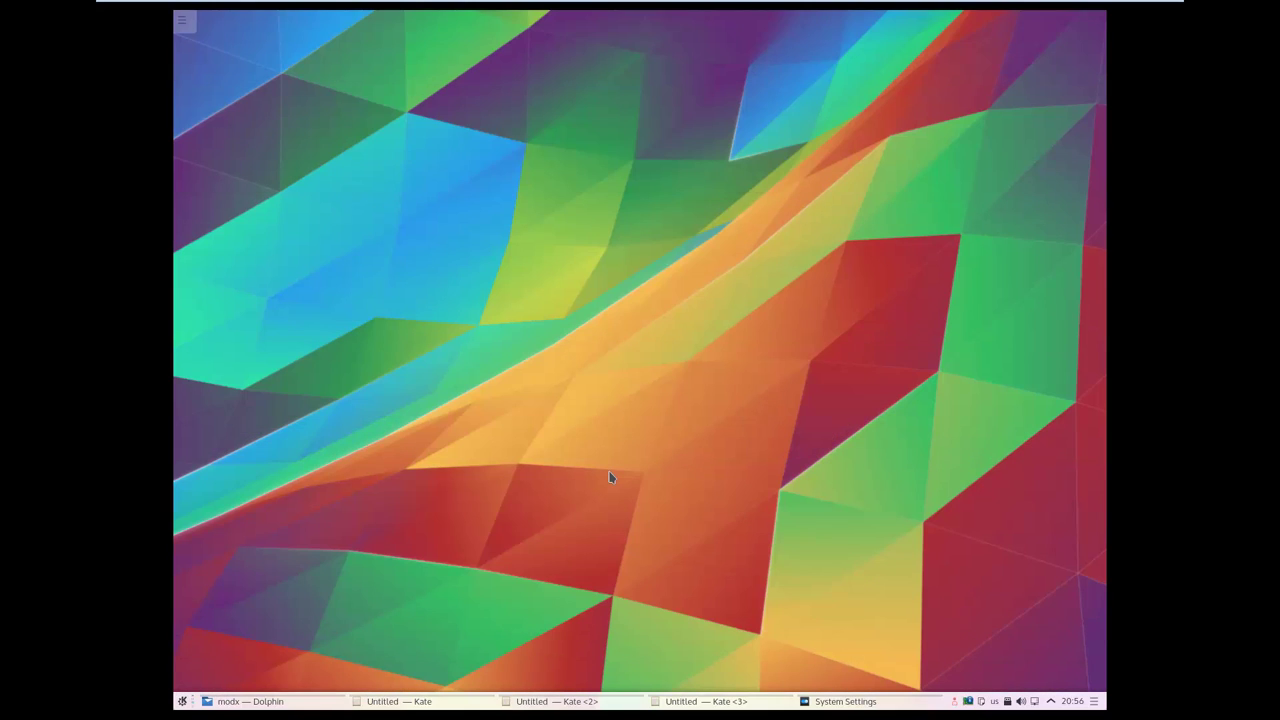
key("ctrl+F12")
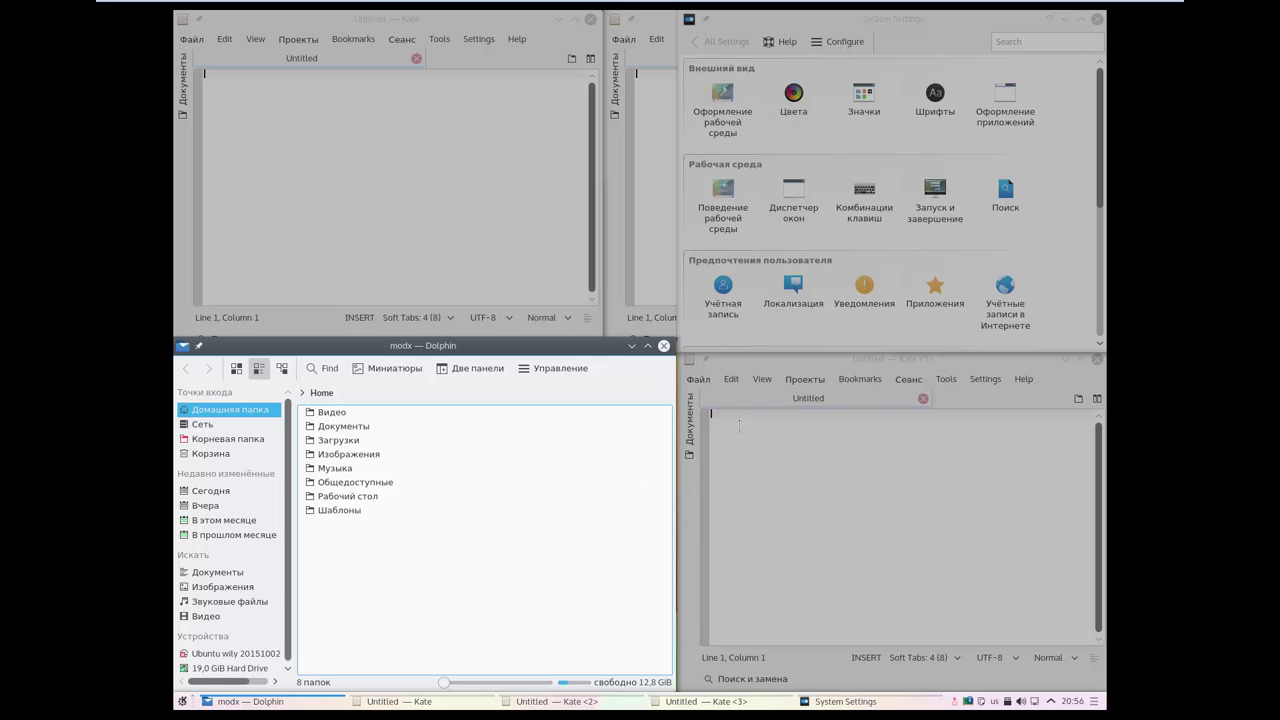
Switch focus between the third Kate window and Dolphin to see the dimming effect, and close Dolphin.
left_click(739, 425)
left_click(511, 441)
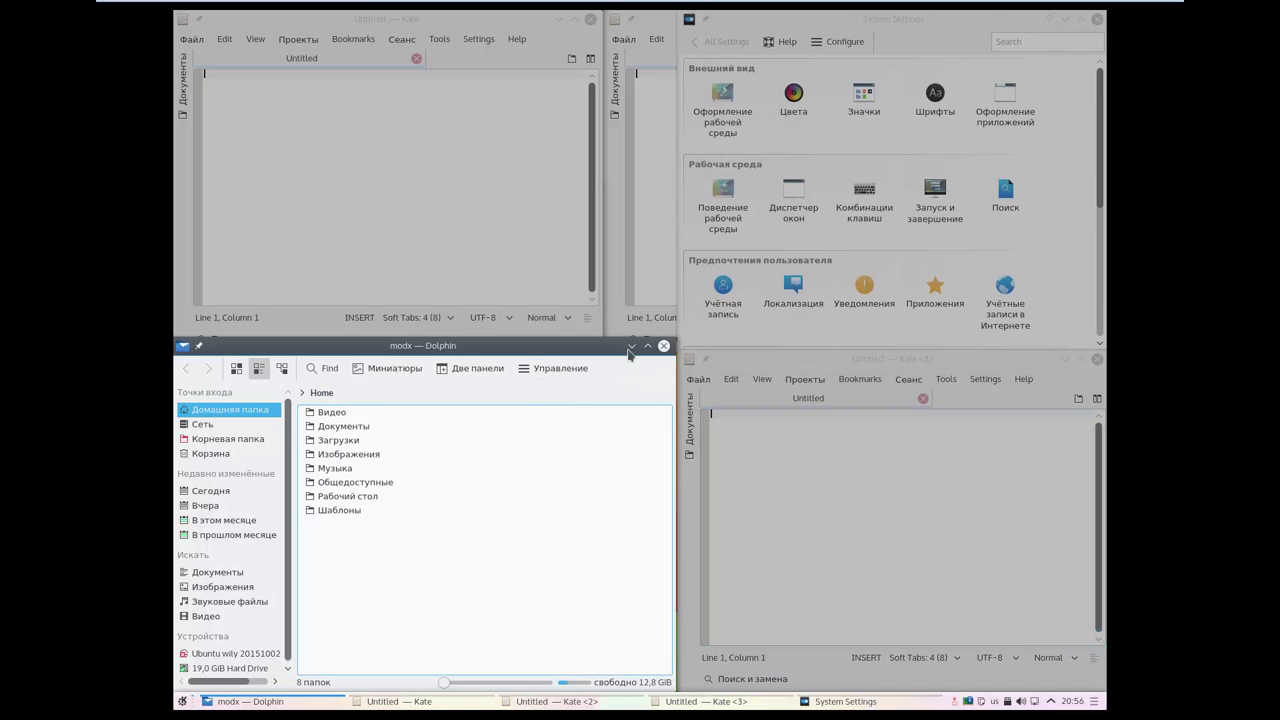
left_click(663, 346)
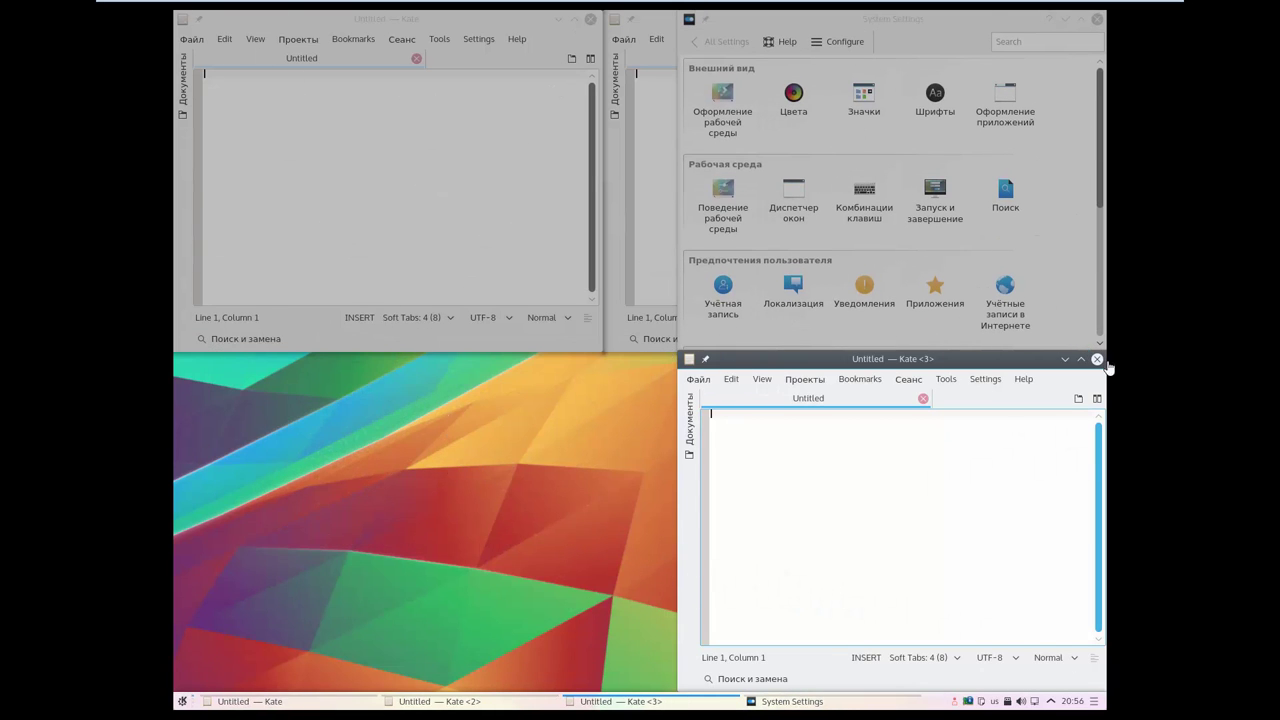
Move the third Kate window toward the middle of the desktop, maximize it, and close it.
left_click_drag(945, 365, 649, 345)
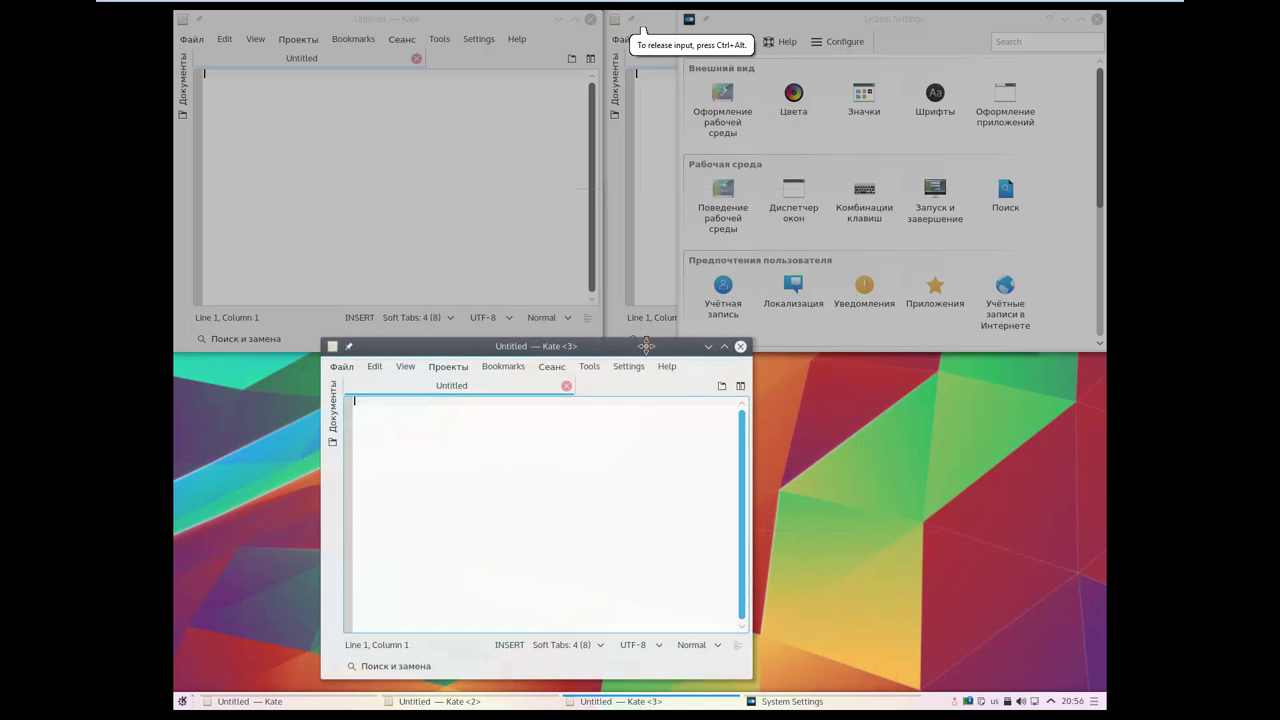
double_click(649, 345)
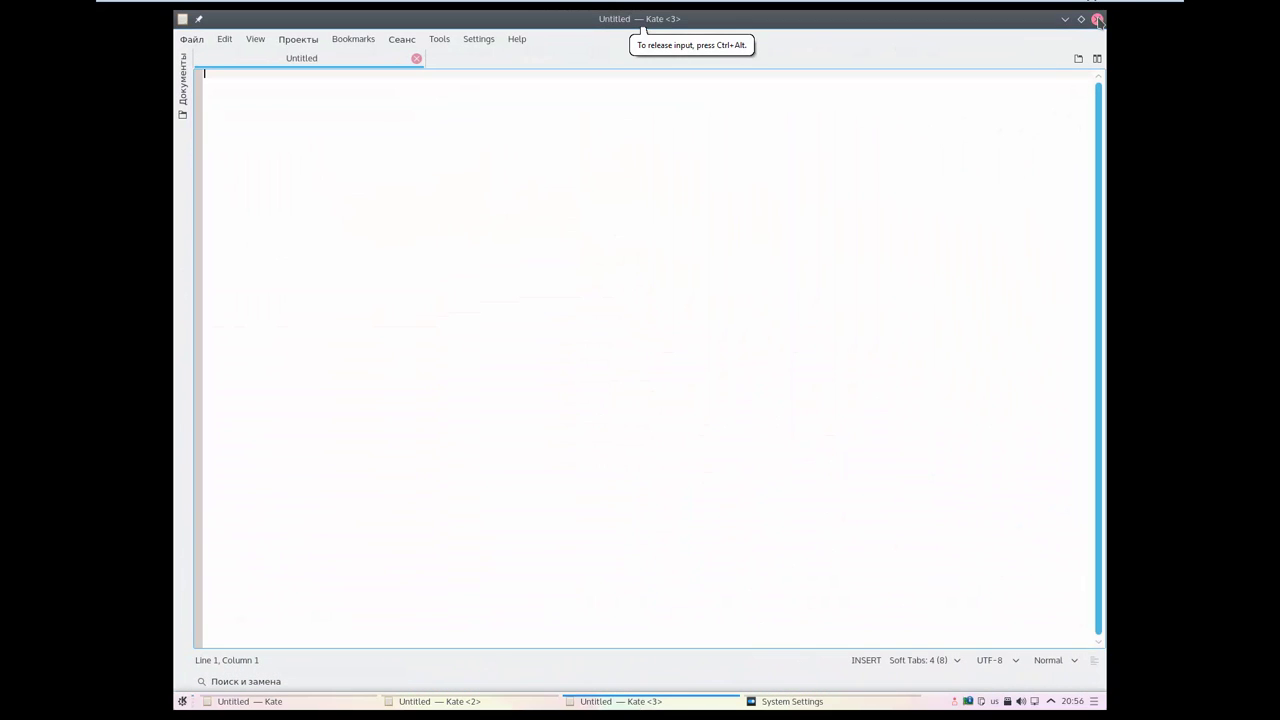
left_click(1097, 18)
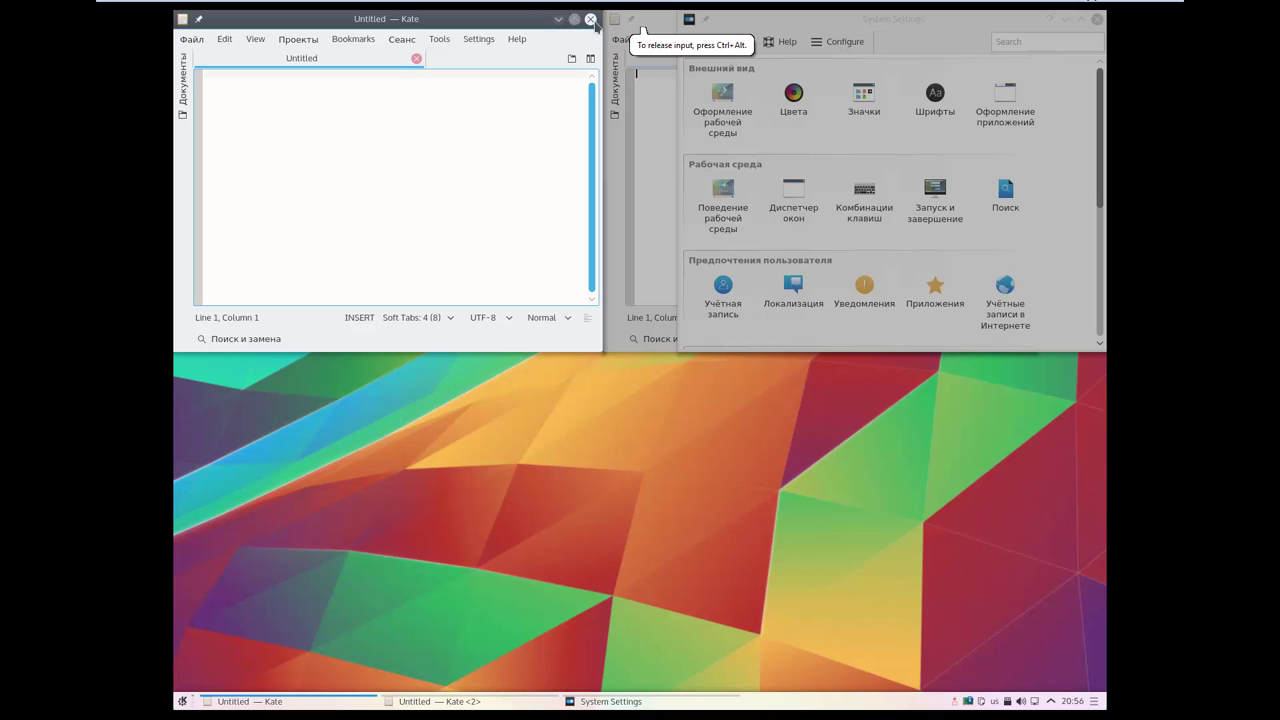
Minimize the System Settings window and both remaining Kate windows to demonstrate the Magic Lamp effect.
left_click_drag(853, 24, 664, 237)
left_click(715, 228)
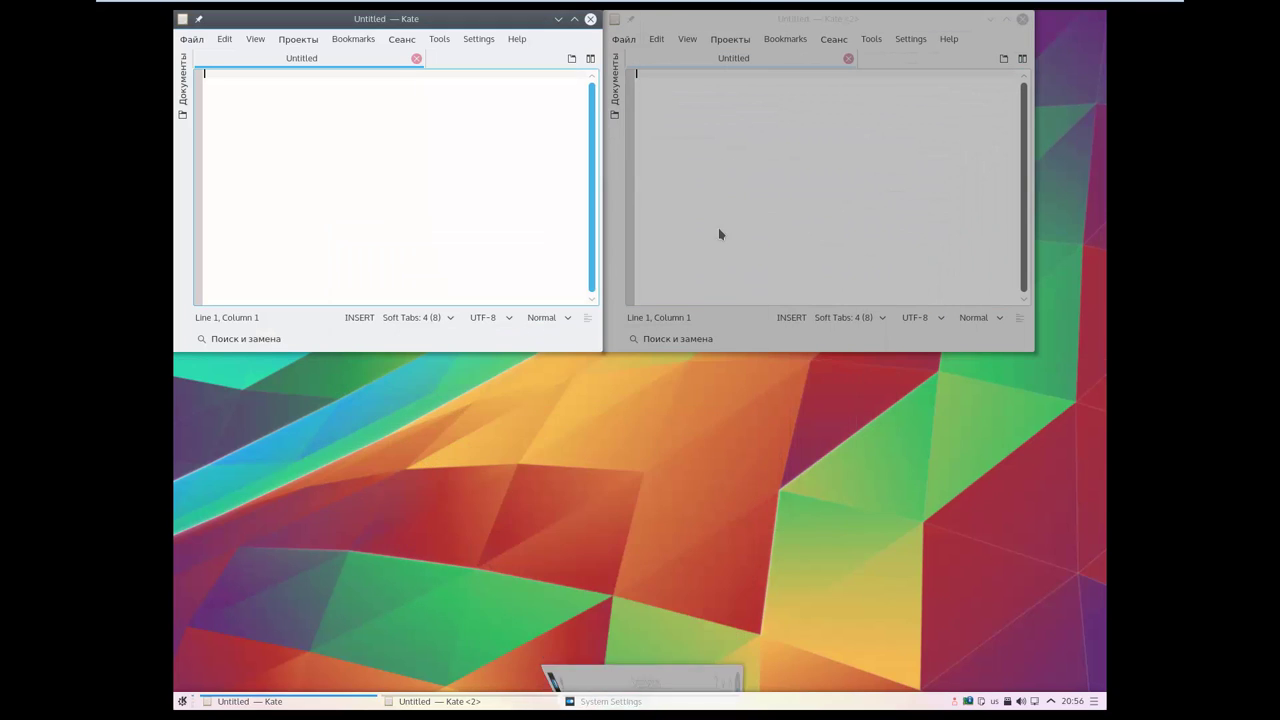
left_click(558, 18)
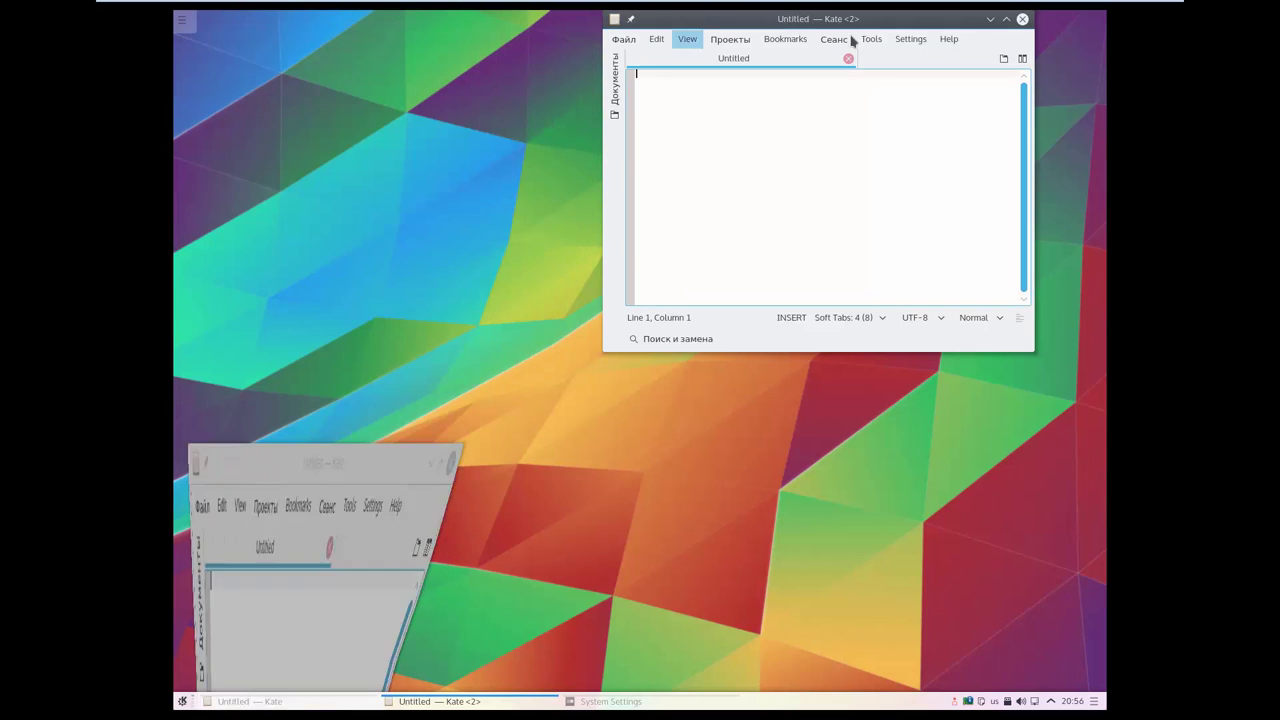
left_click(990, 20)
Open and dismiss the desktop's context menu, and restore the minimized second Kate window and close it.
right_click(711, 189)
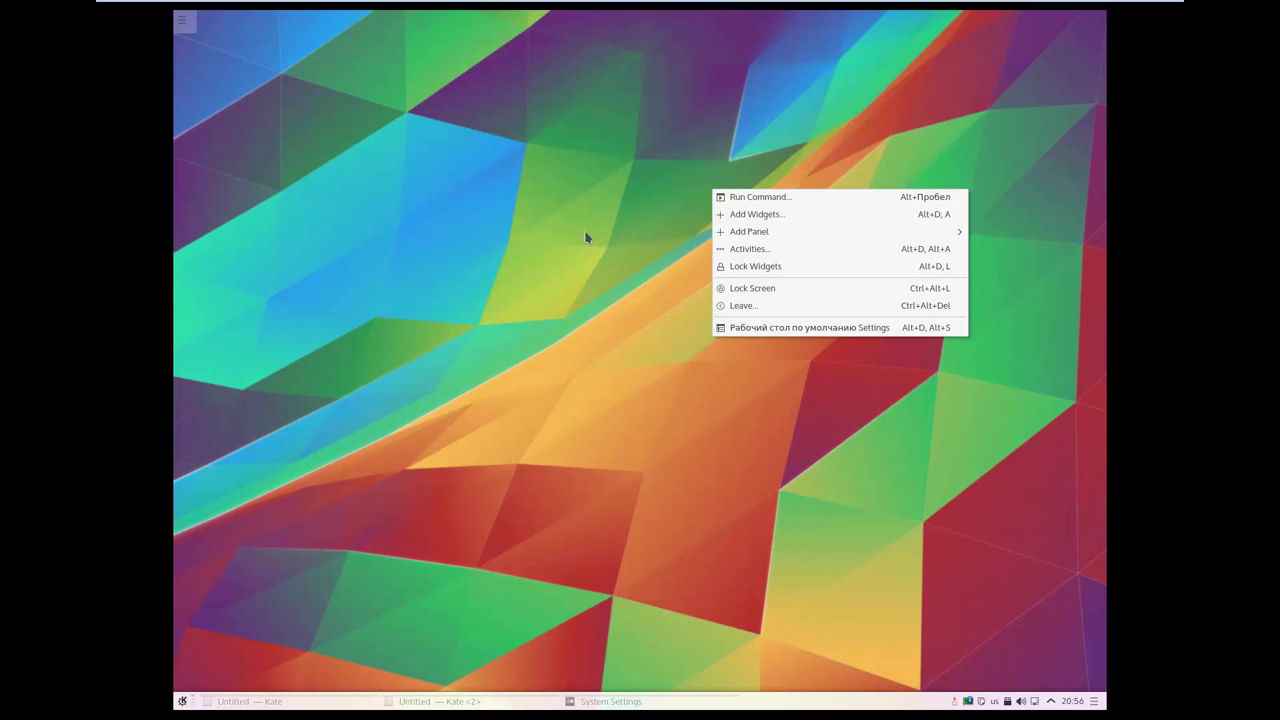
left_click(383, 593)
left_click(435, 701)
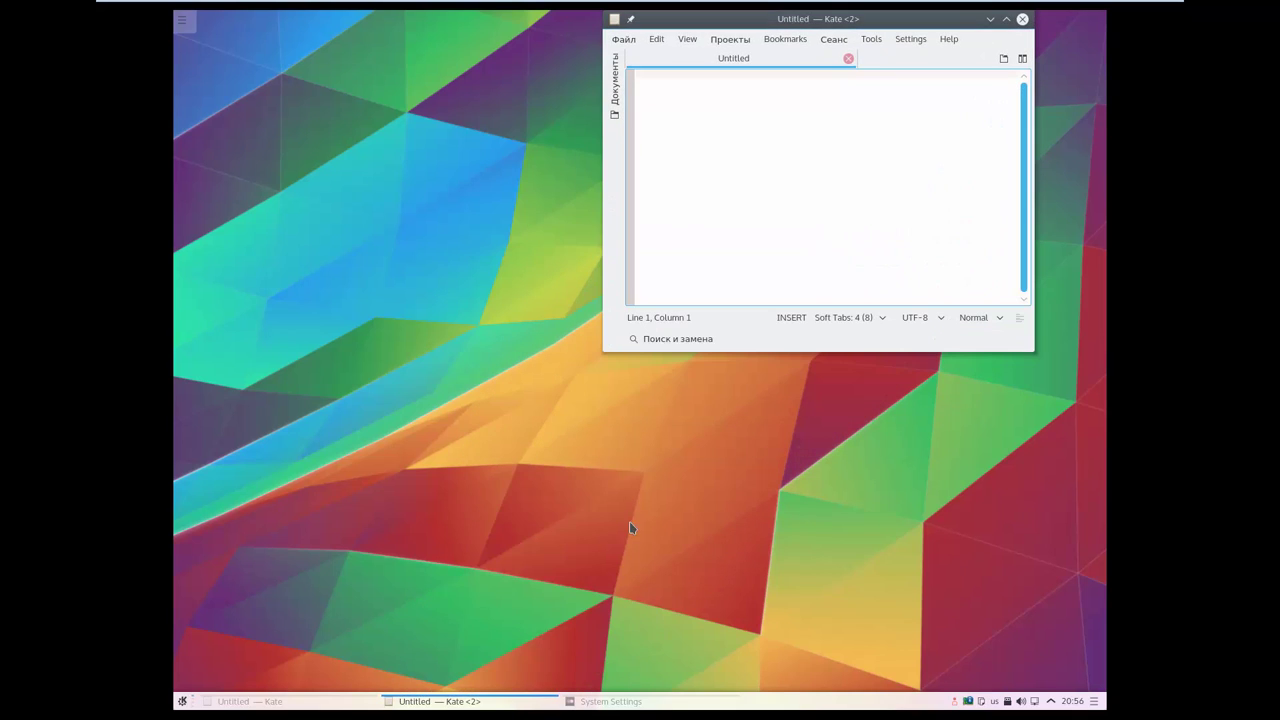
left_click(1022, 19)
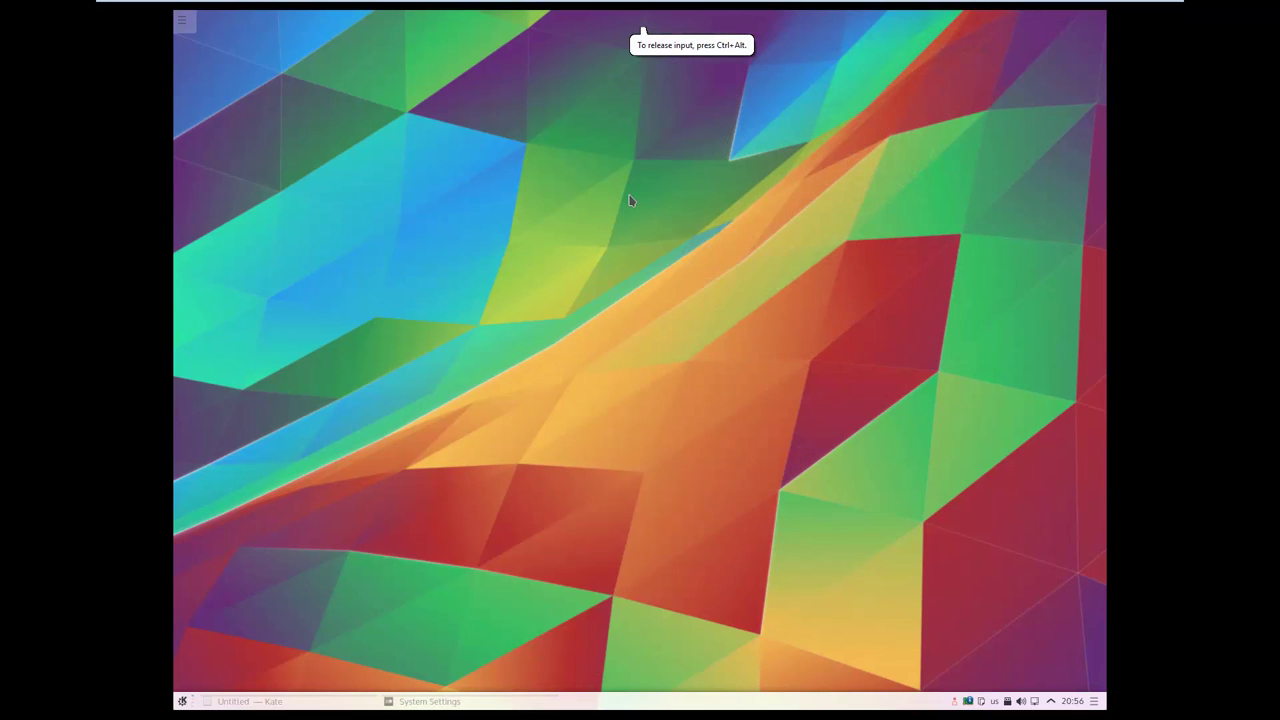
Open the desktop widget list and place the Выбор цвета and Заметка widgets in the upper-right area of the desktop.
right_click(632, 200)
left_click(690, 224)
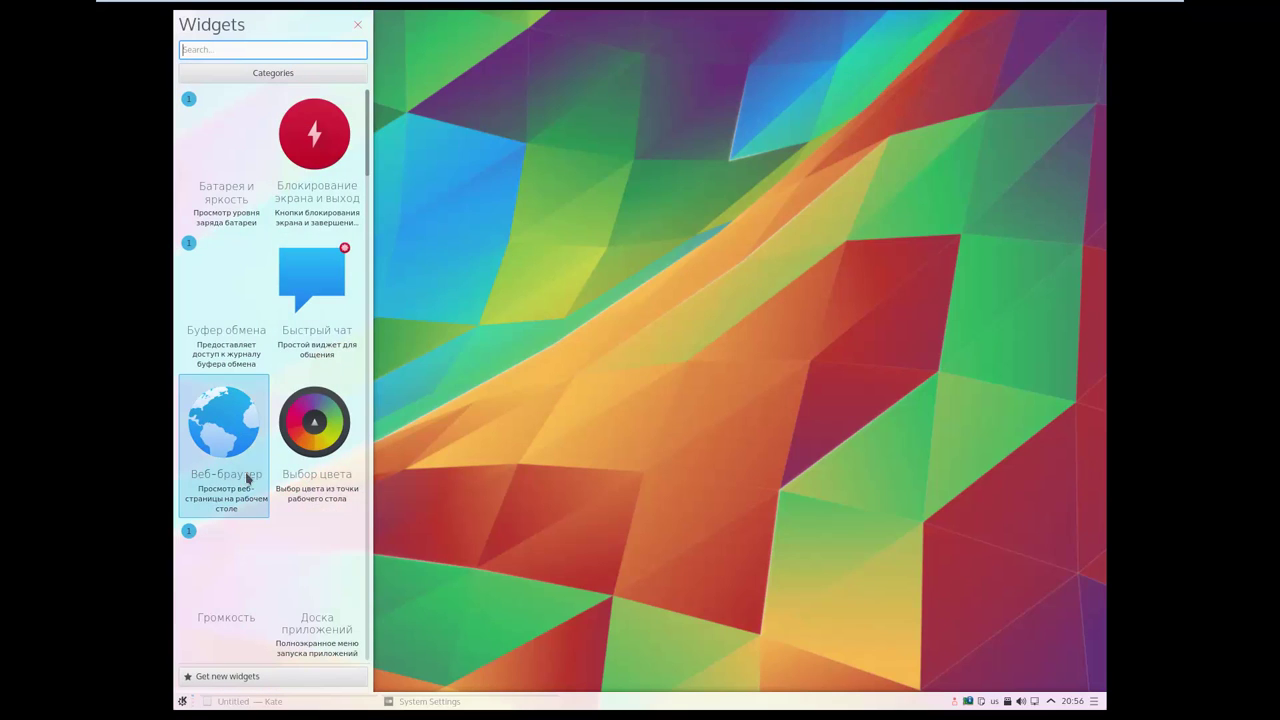
scroll(316, 424, "down", 1)
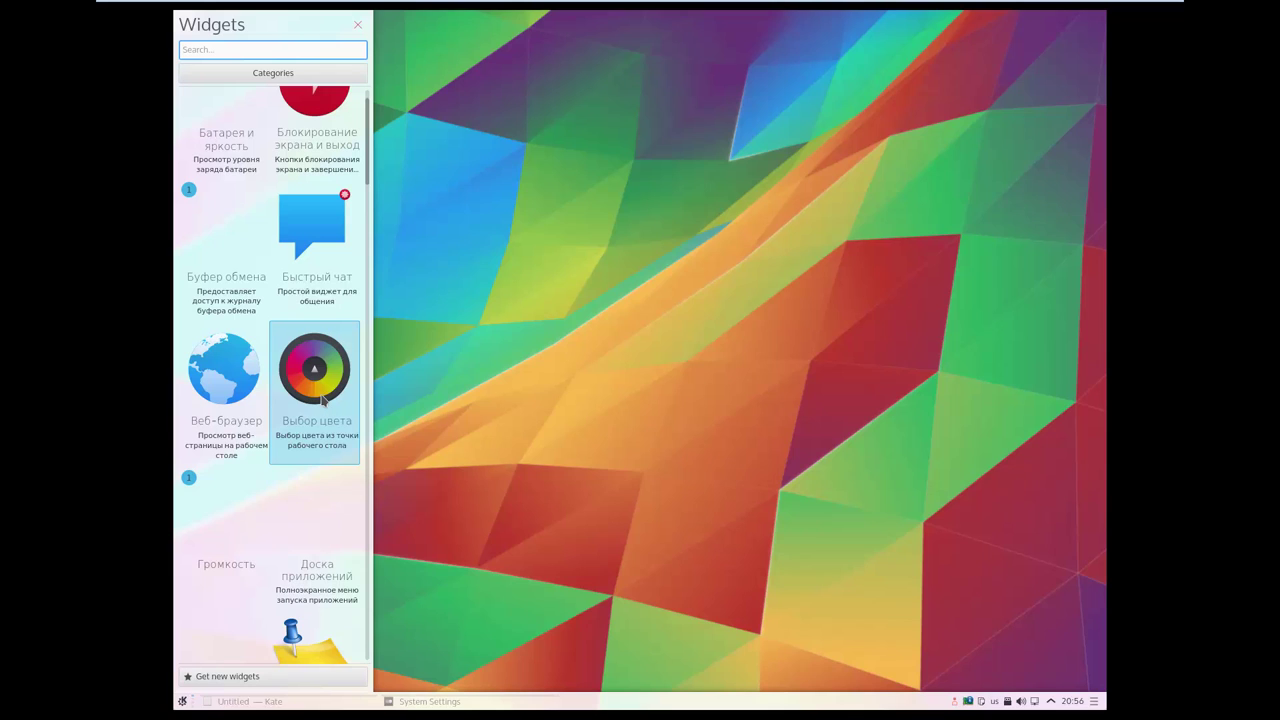
left_click_drag(322, 398, 1006, 194)
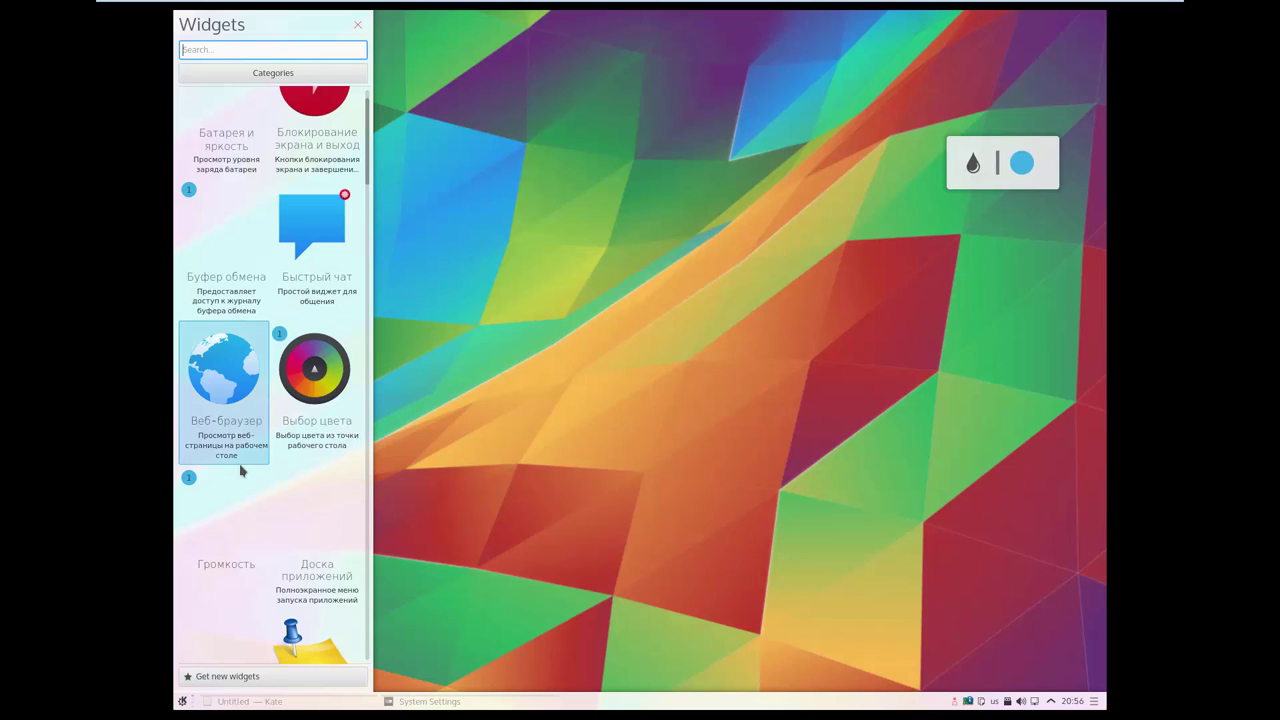
scroll(240, 466, "down", 2)
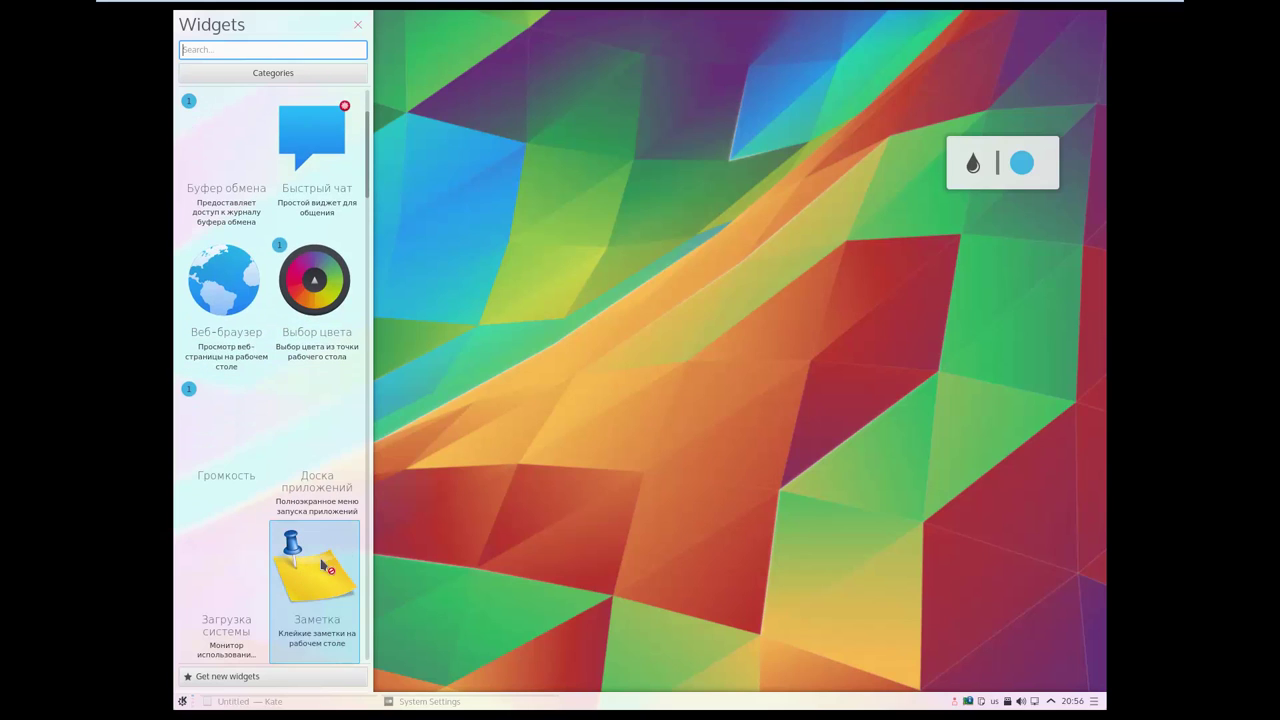
left_click_drag(288, 550, 818, 166)
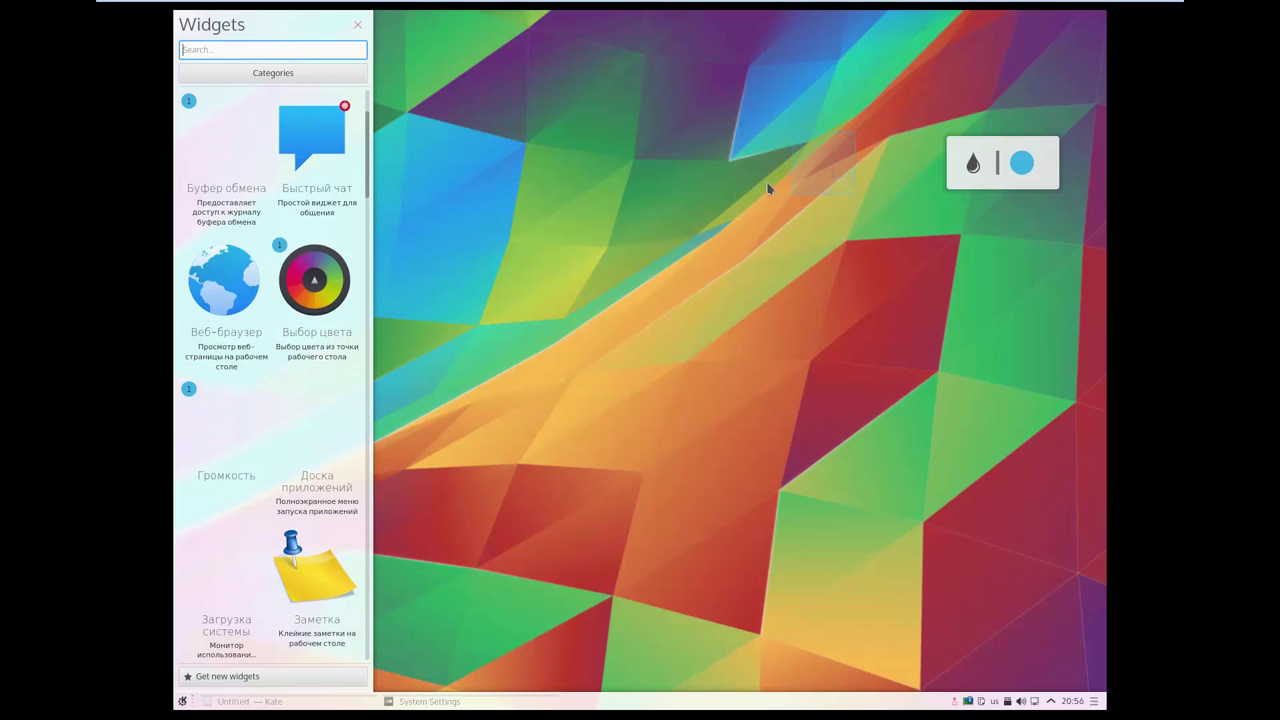
Add the Быстрый чат widget to the desktop below the sticky note and close the widget list.
scroll(290, 483, "down", 4)
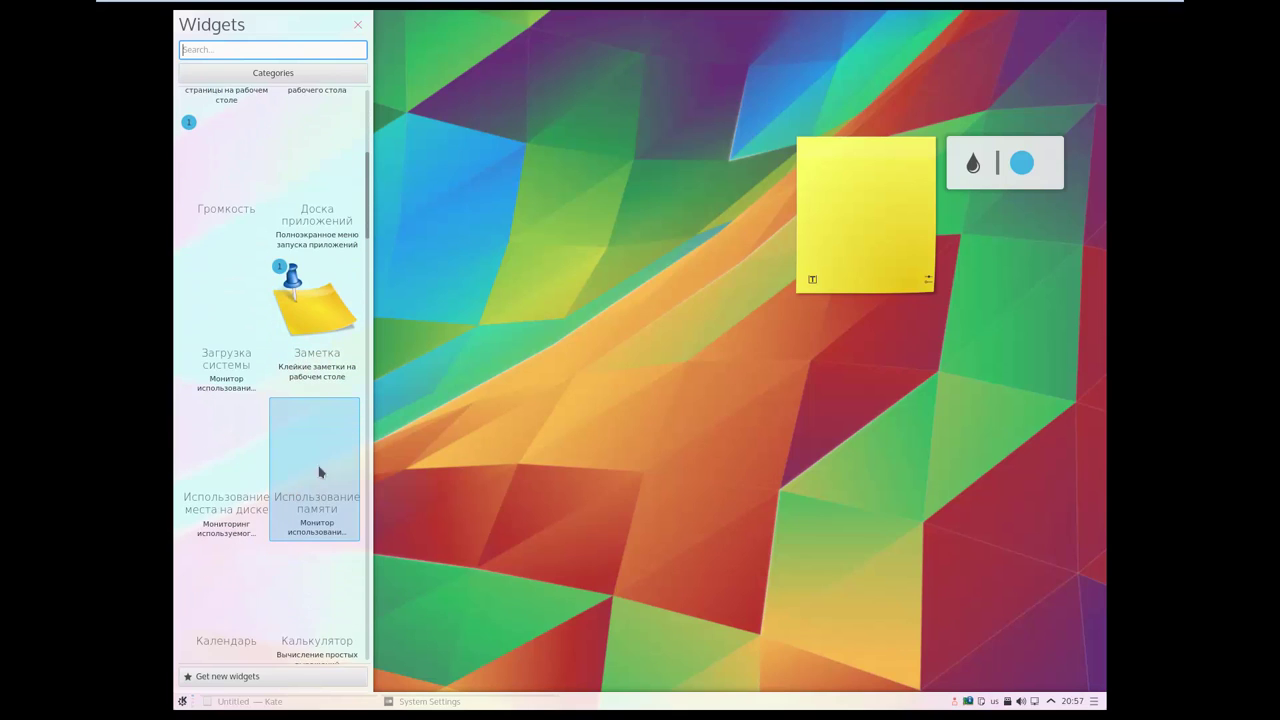
scroll(317, 440, "up", 2)
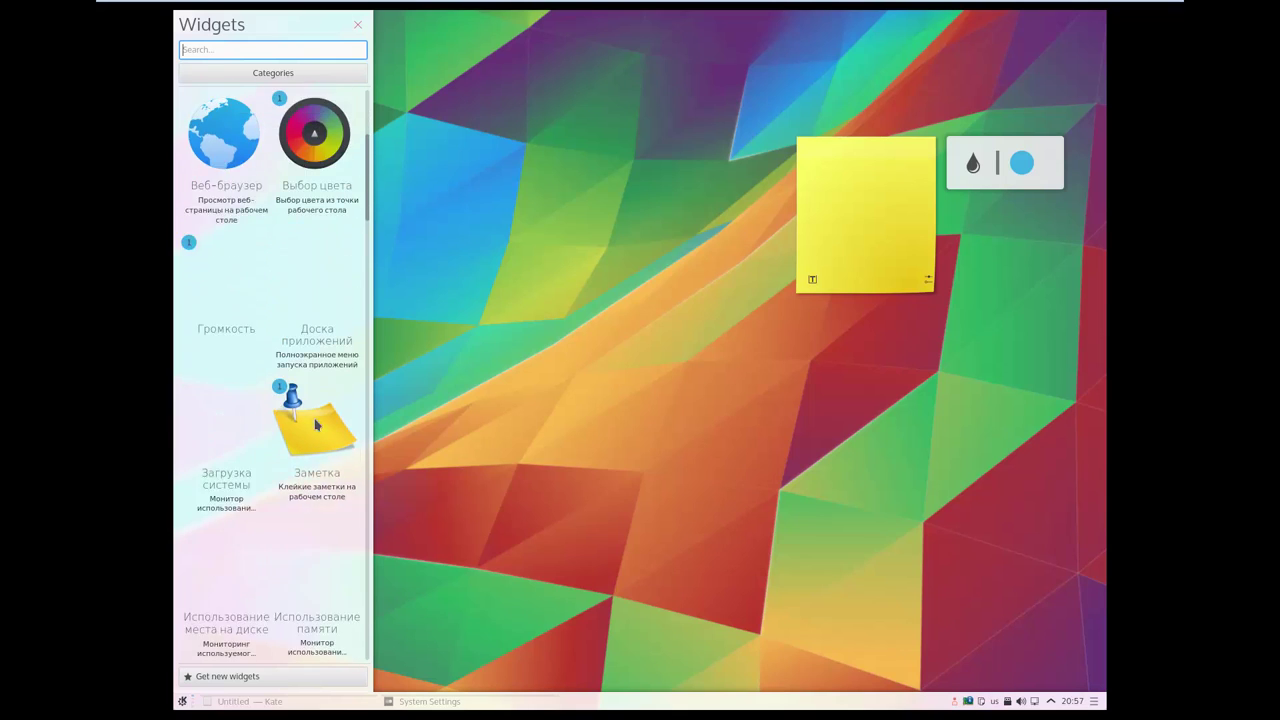
scroll(315, 420, "up", 3)
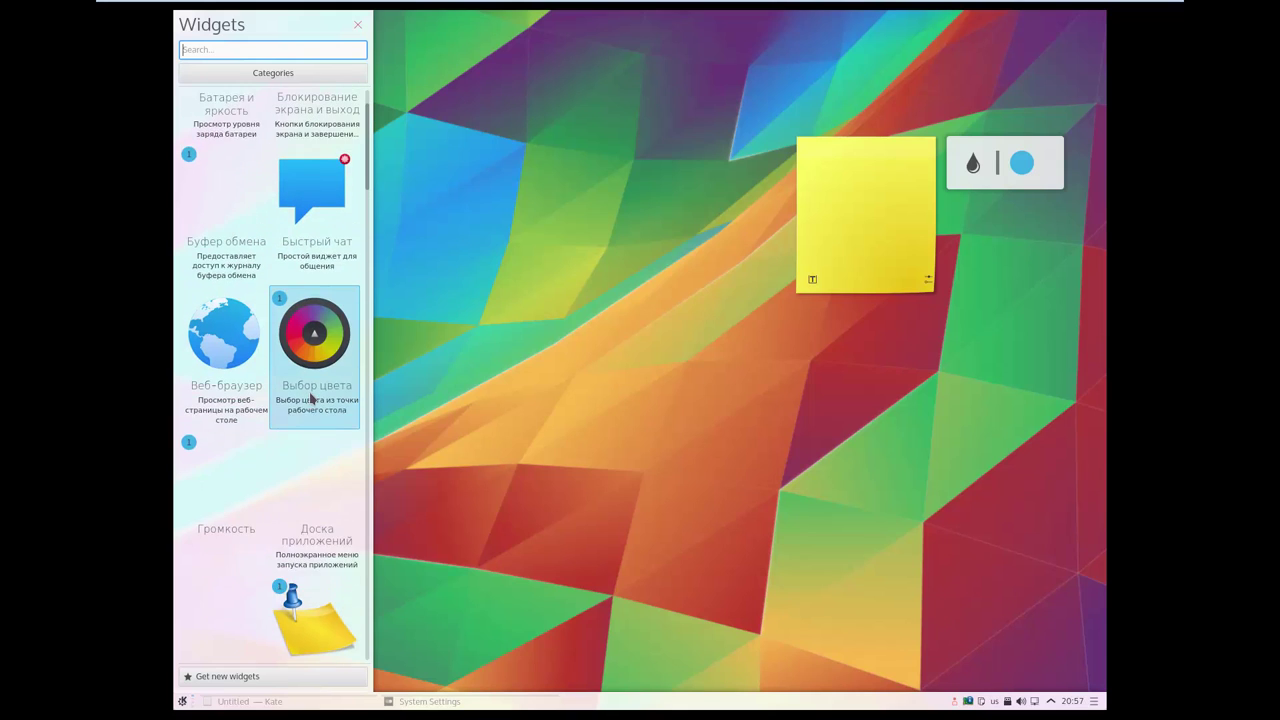
scroll(311, 398, "up", 2)
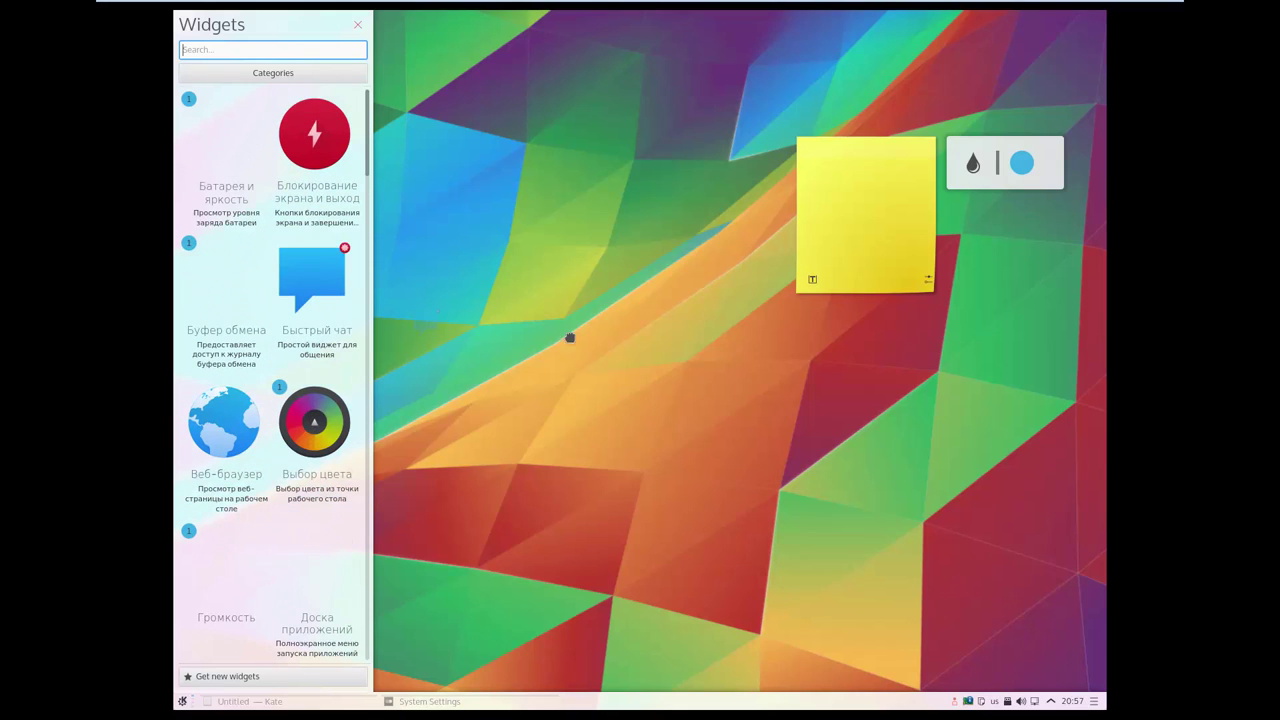
left_click_drag(570, 338, 868, 420)
left_click(495, 246)
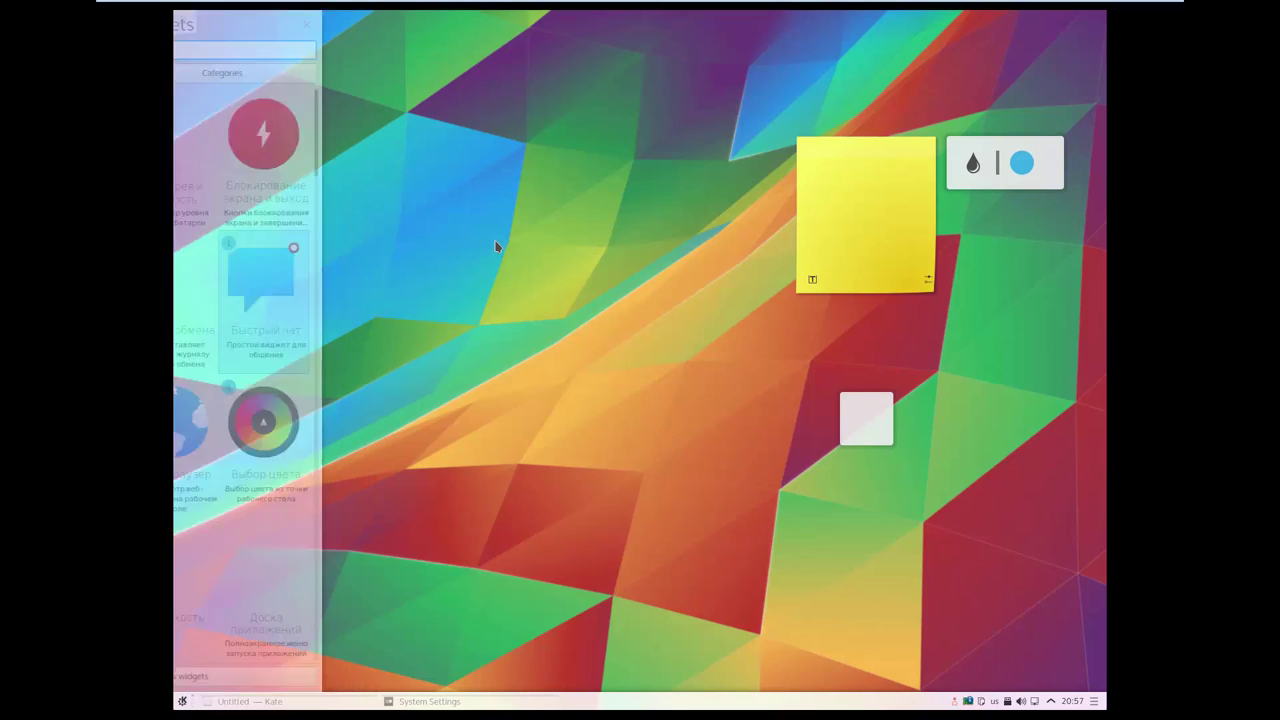
Move the yellow sticky note to the desktop's upper-left corner.
left_click(884, 148)
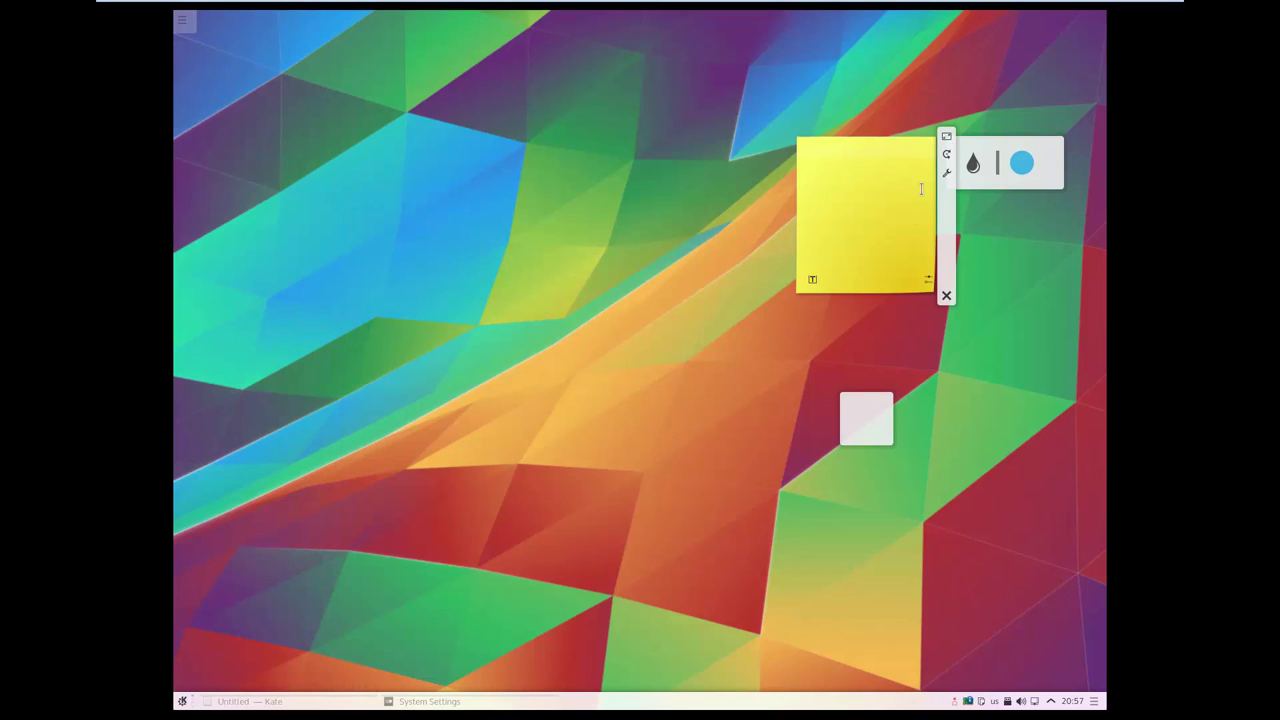
left_click_drag(946, 248, 349, 173)
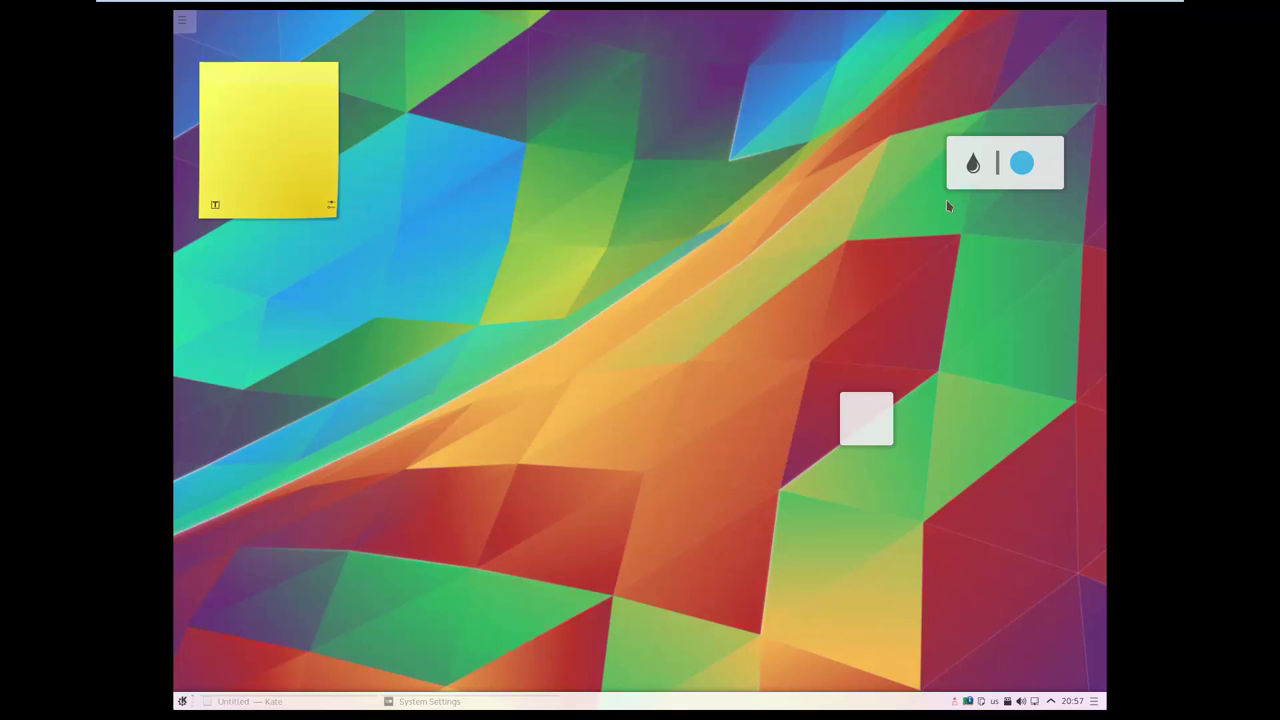
Pick a colour from the blank chat widget and another from the red part of the wallpaper, and dismiss the desktop's context menu.
left_click(972, 165)
left_click(872, 423)
left_click(975, 168)
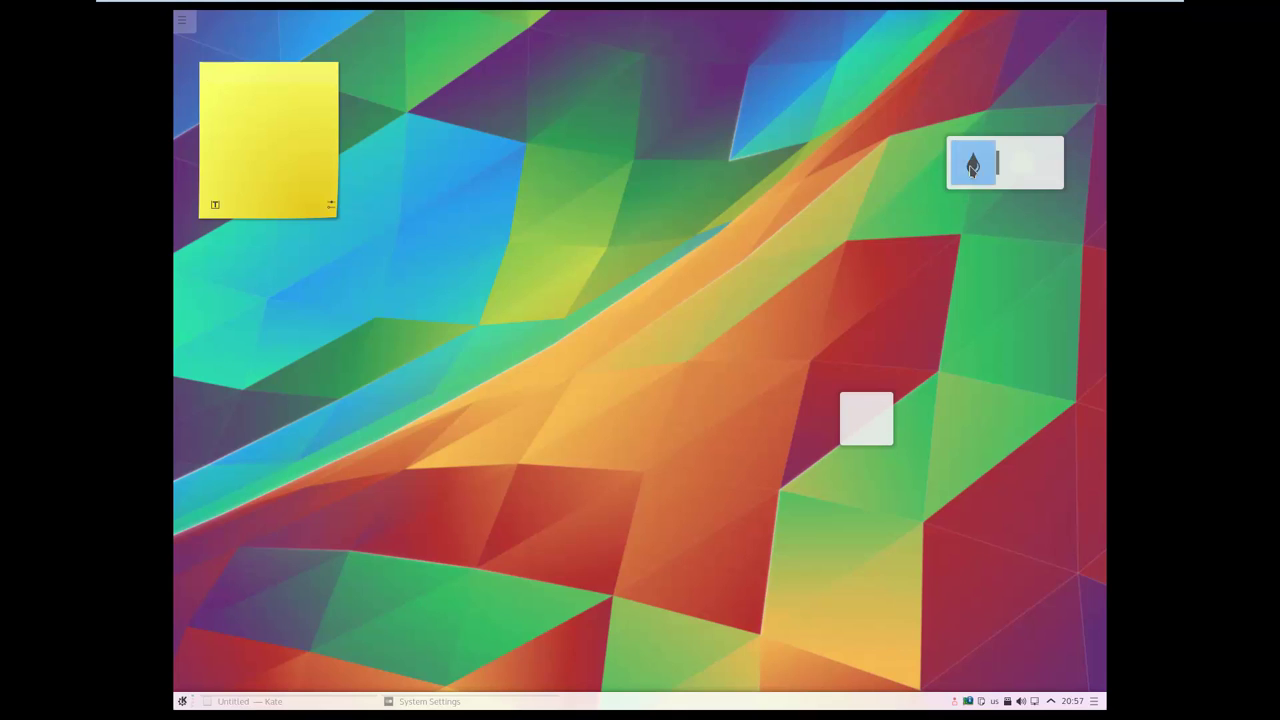
left_click(914, 280)
right_click(617, 222)
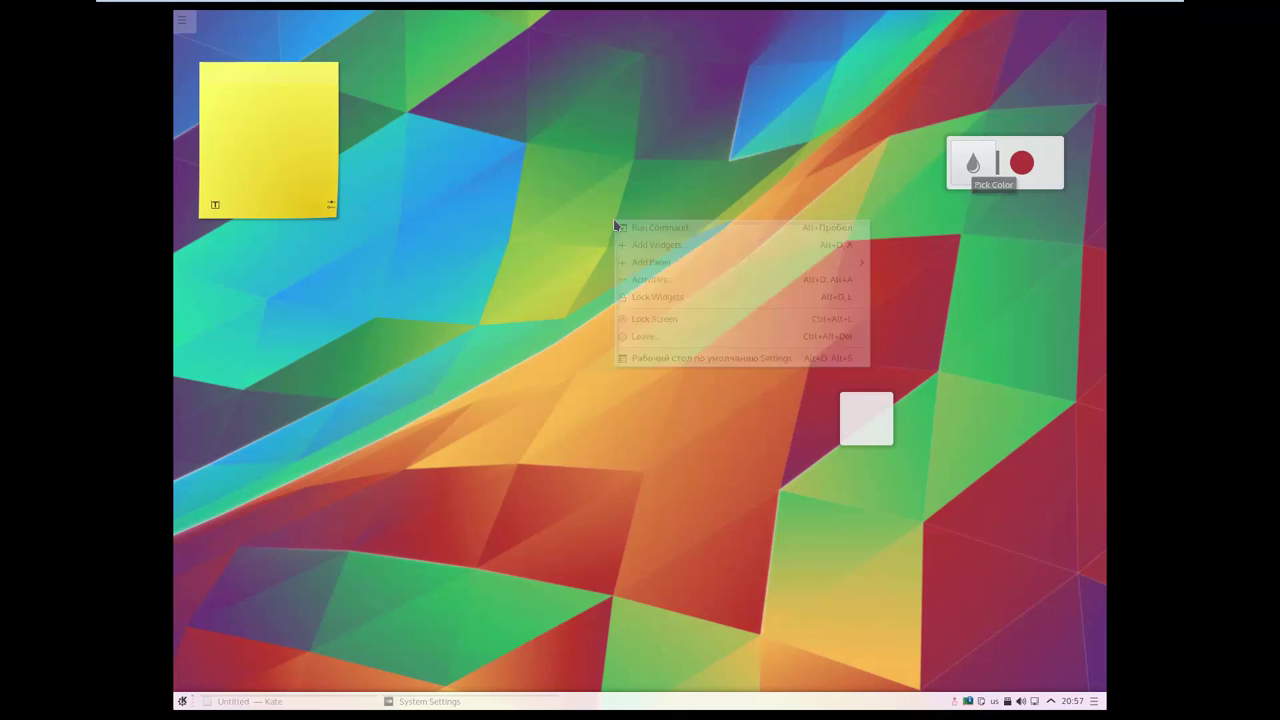
left_click(527, 246)
Write "hnmjghmgh" in the sticky note and leave the note.
left_click(264, 107)
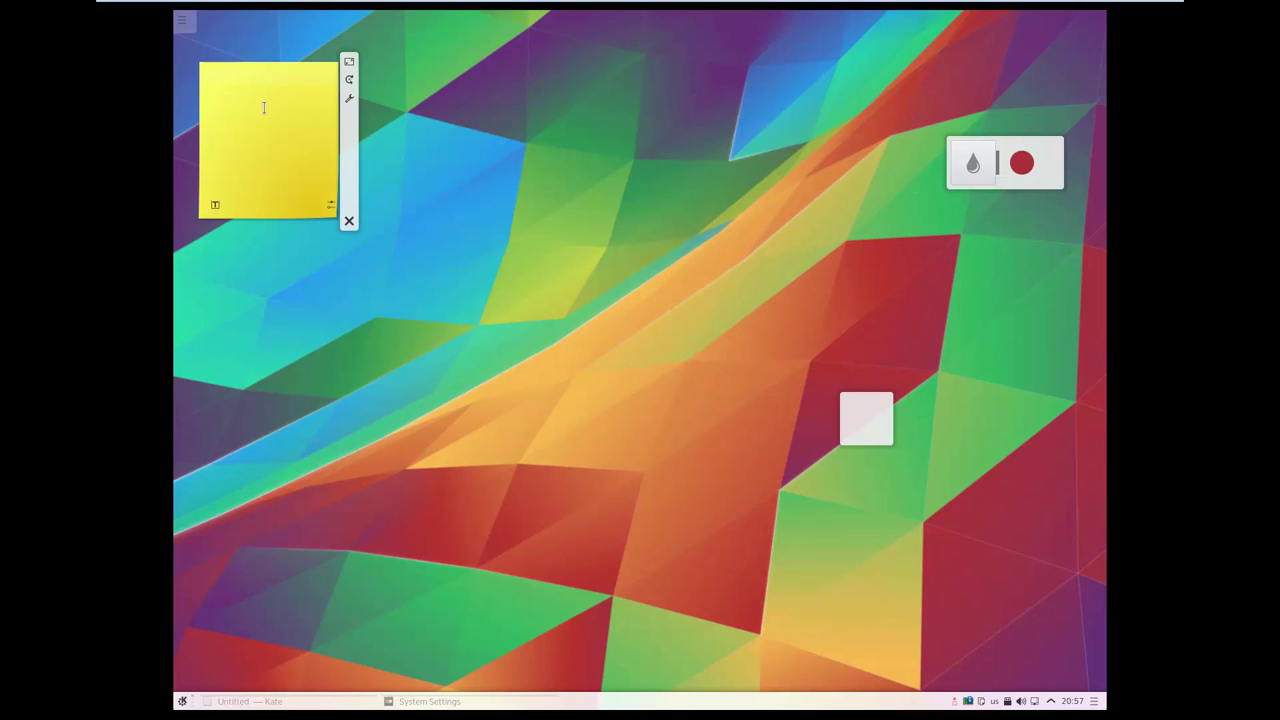
right_click(489, 153)
left_click(423, 291)
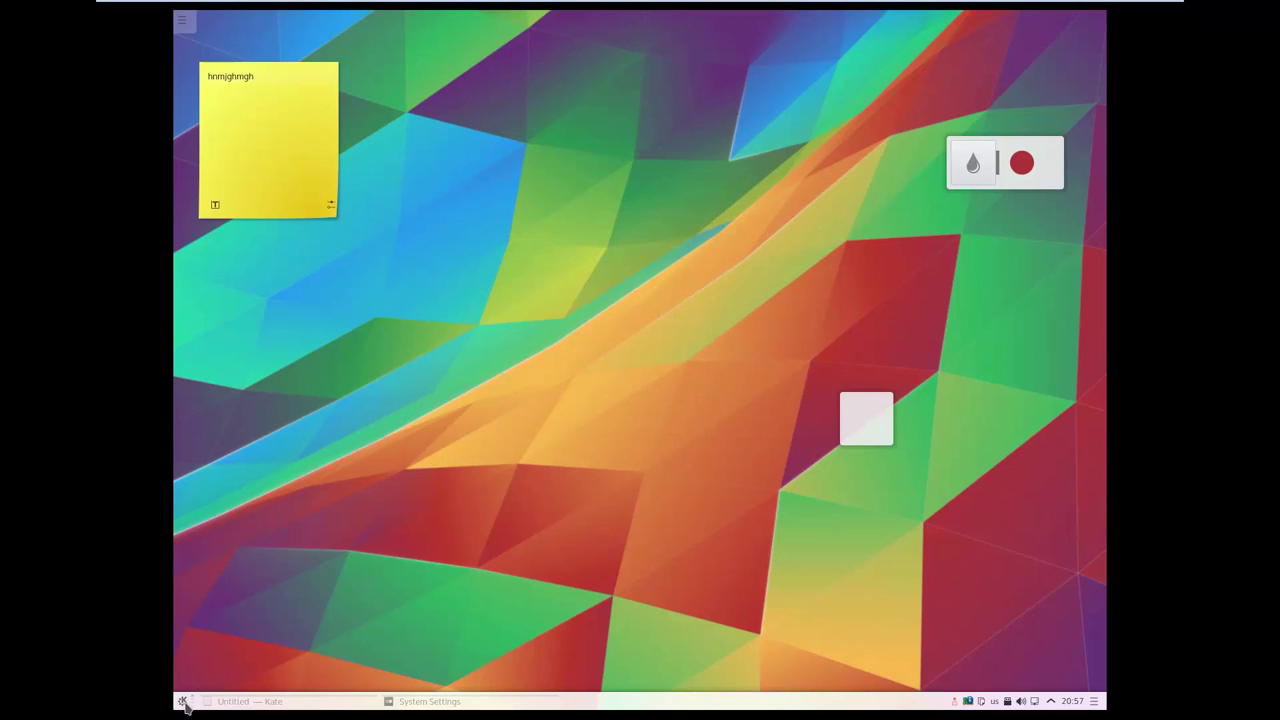
Open and dismiss the application launcher, and close the minimized System Settings window and the remaining Kate window.
left_click(182, 701)
left_click(182, 701)
left_click(425, 701)
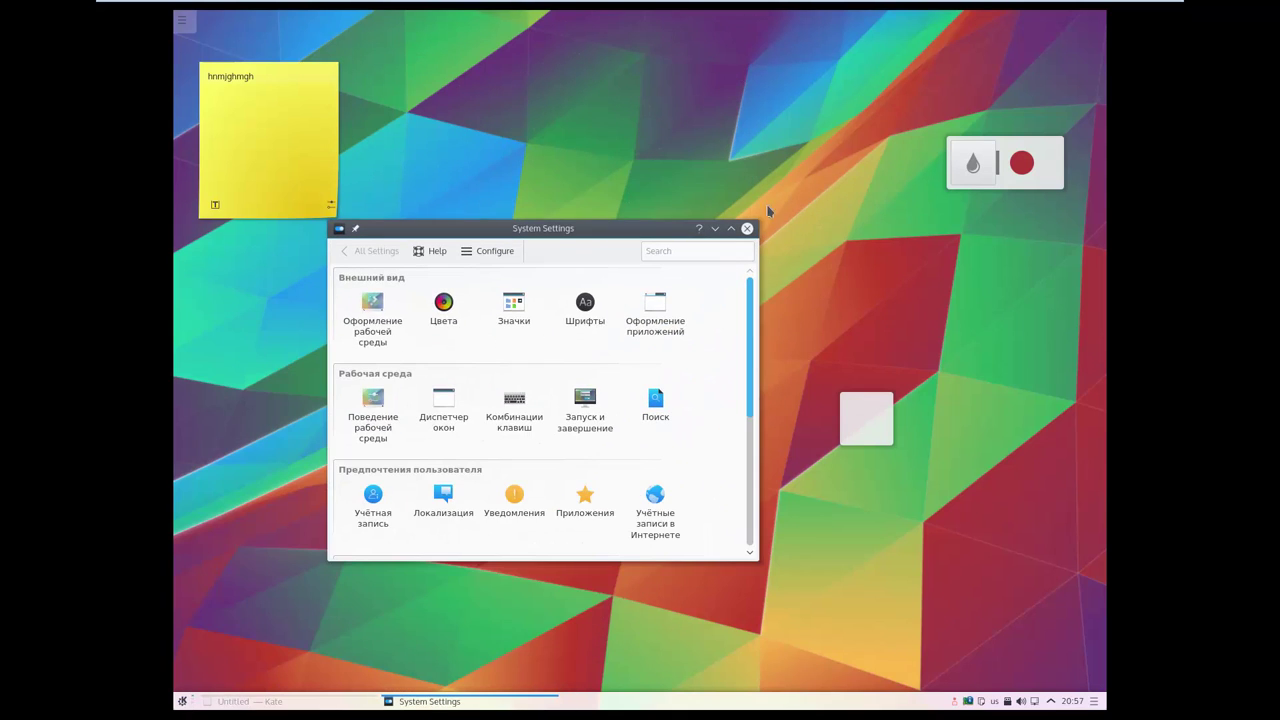
left_click(746, 230)
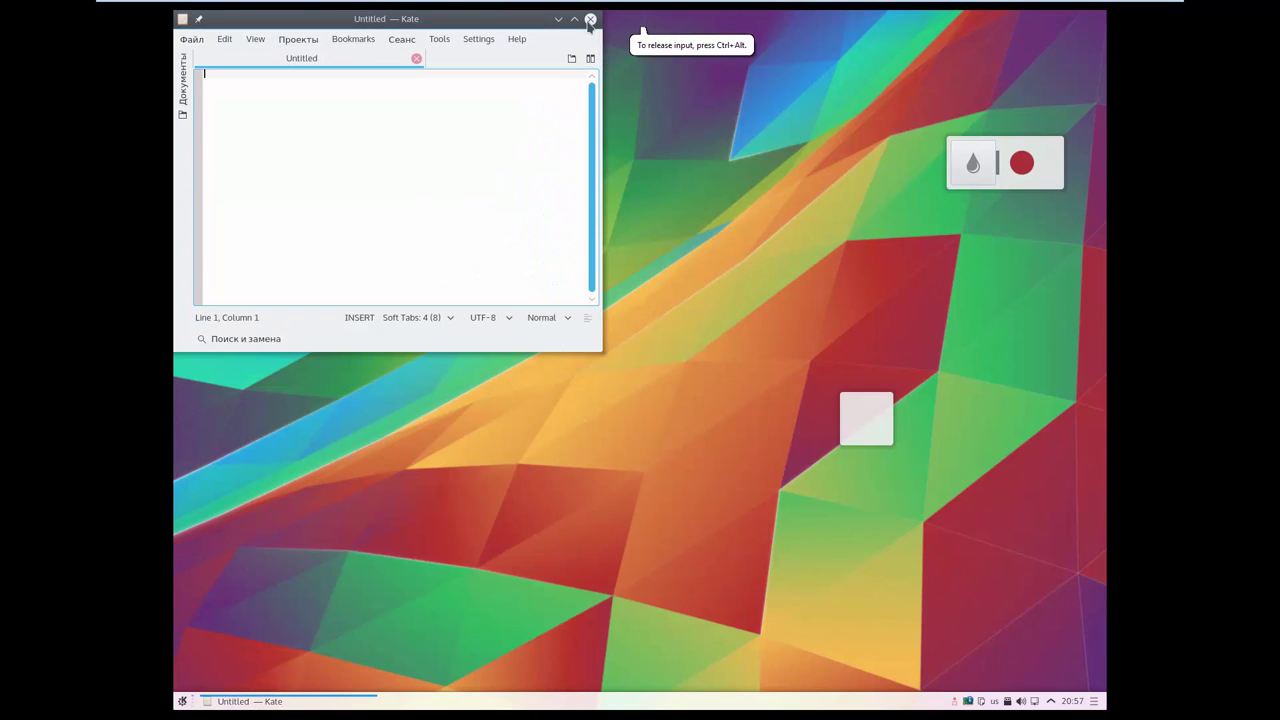
left_click(590, 19)
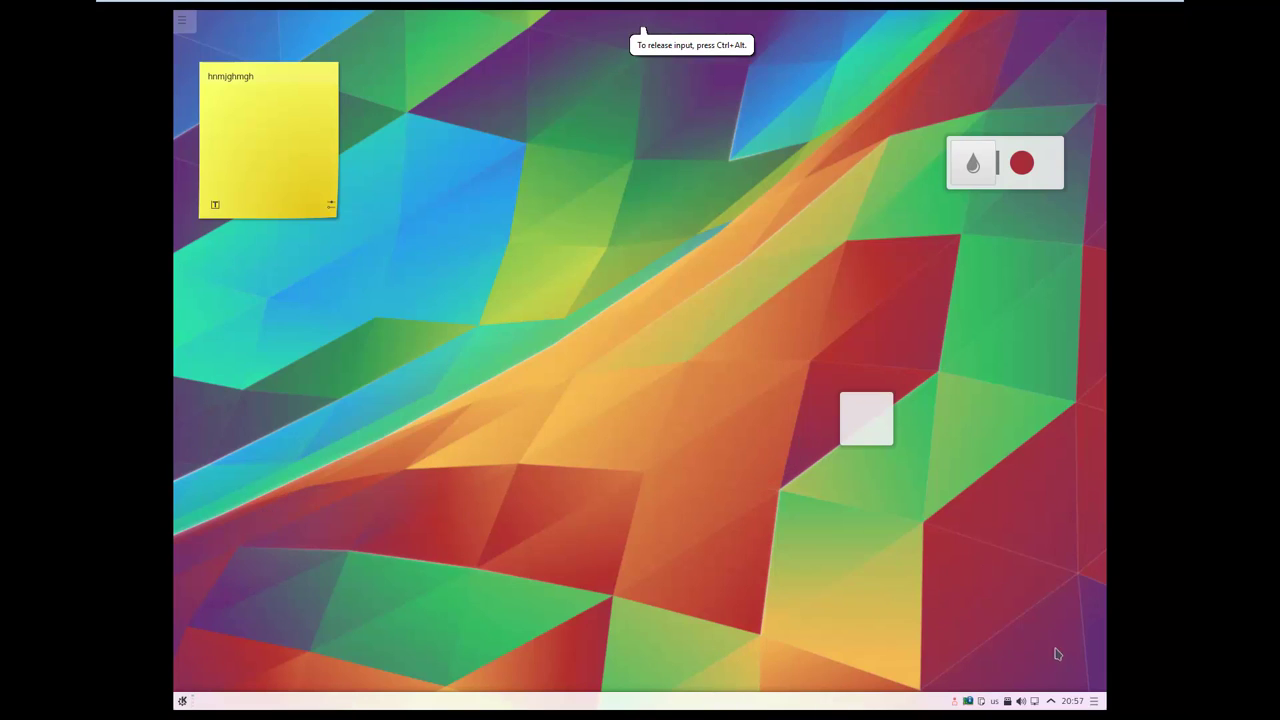
View the panel's configuration options and the clock's calendar.
left_click(1095, 702)
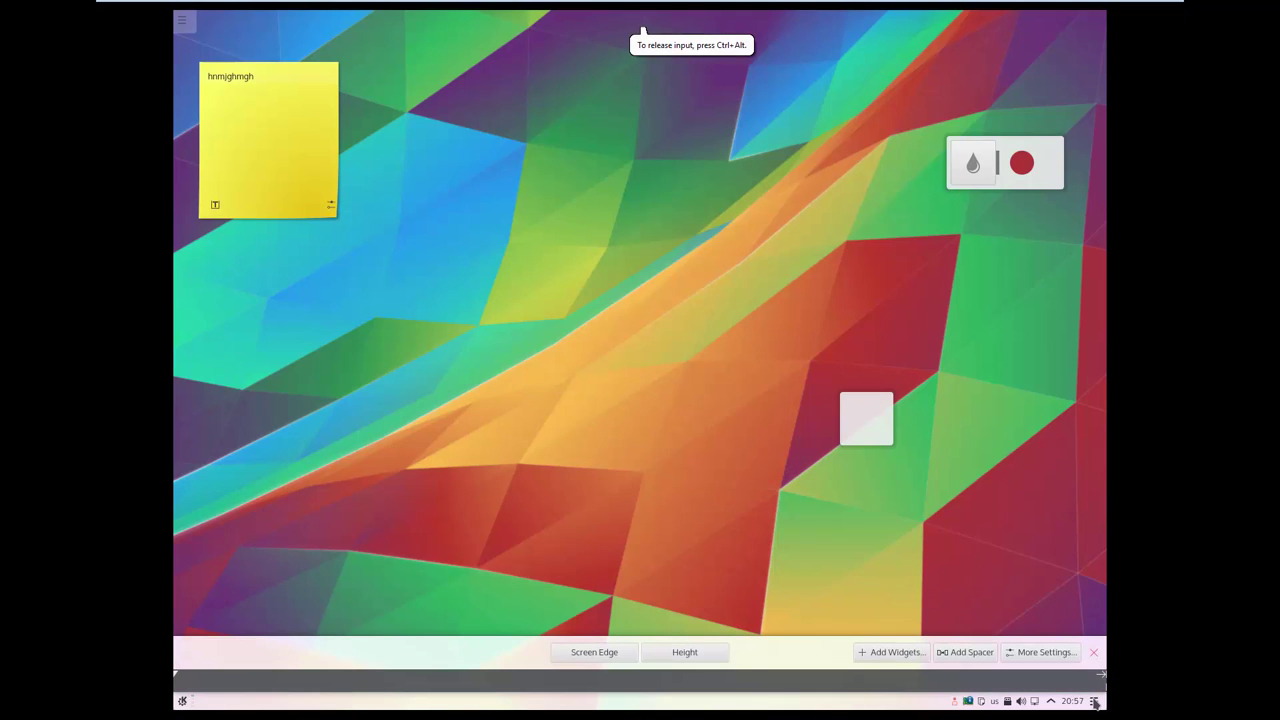
left_click(1094, 702)
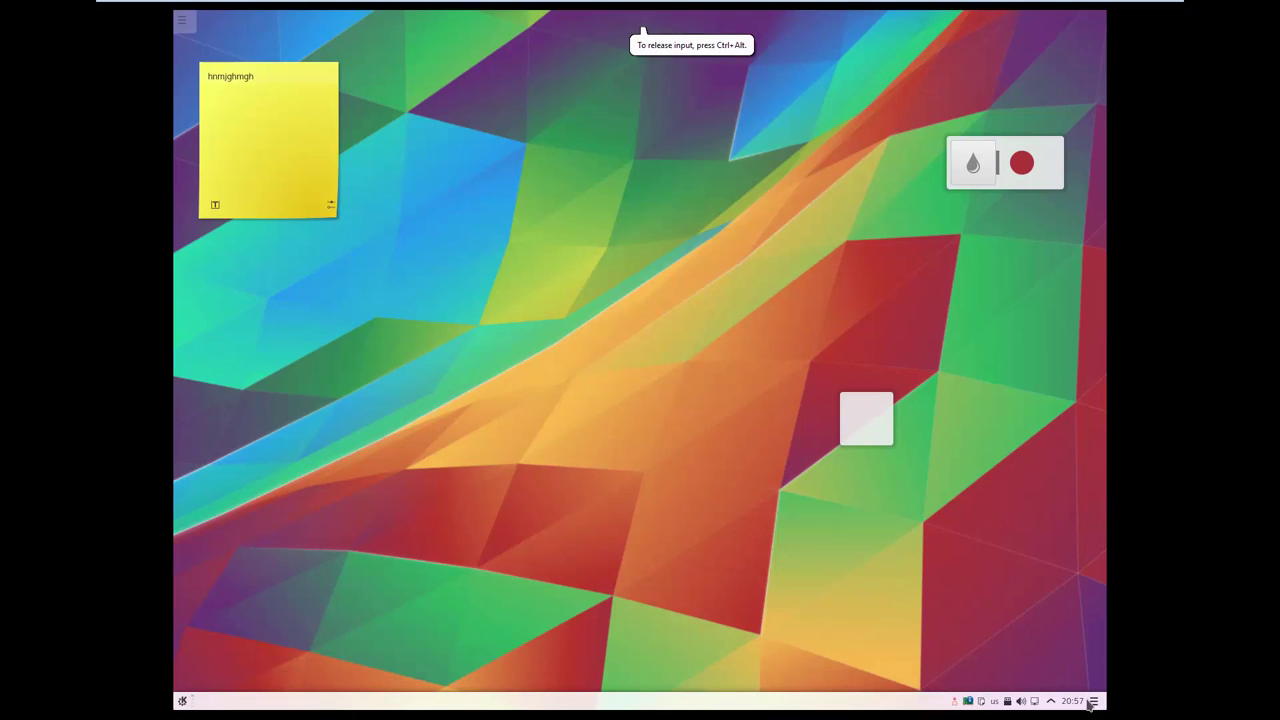
left_click(1072, 702)
left_click(1071, 702)
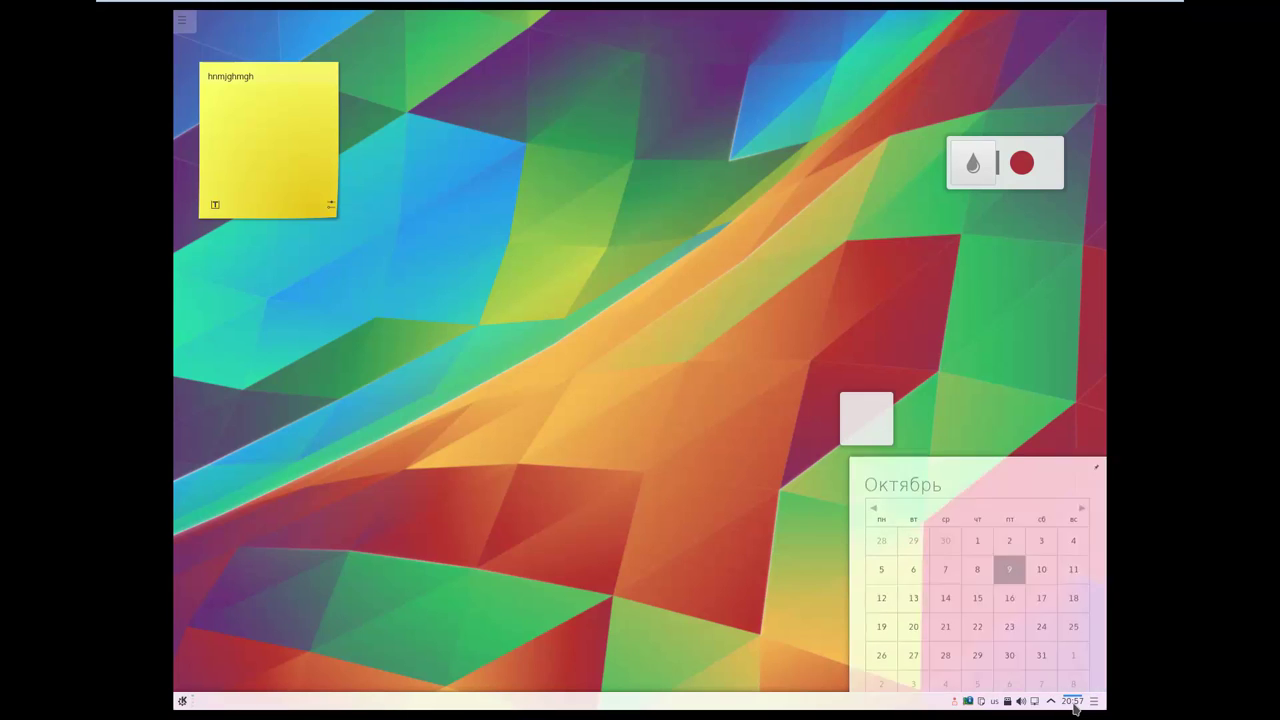
View the Status & Notifications list and the active network connections.
left_click(1051, 703)
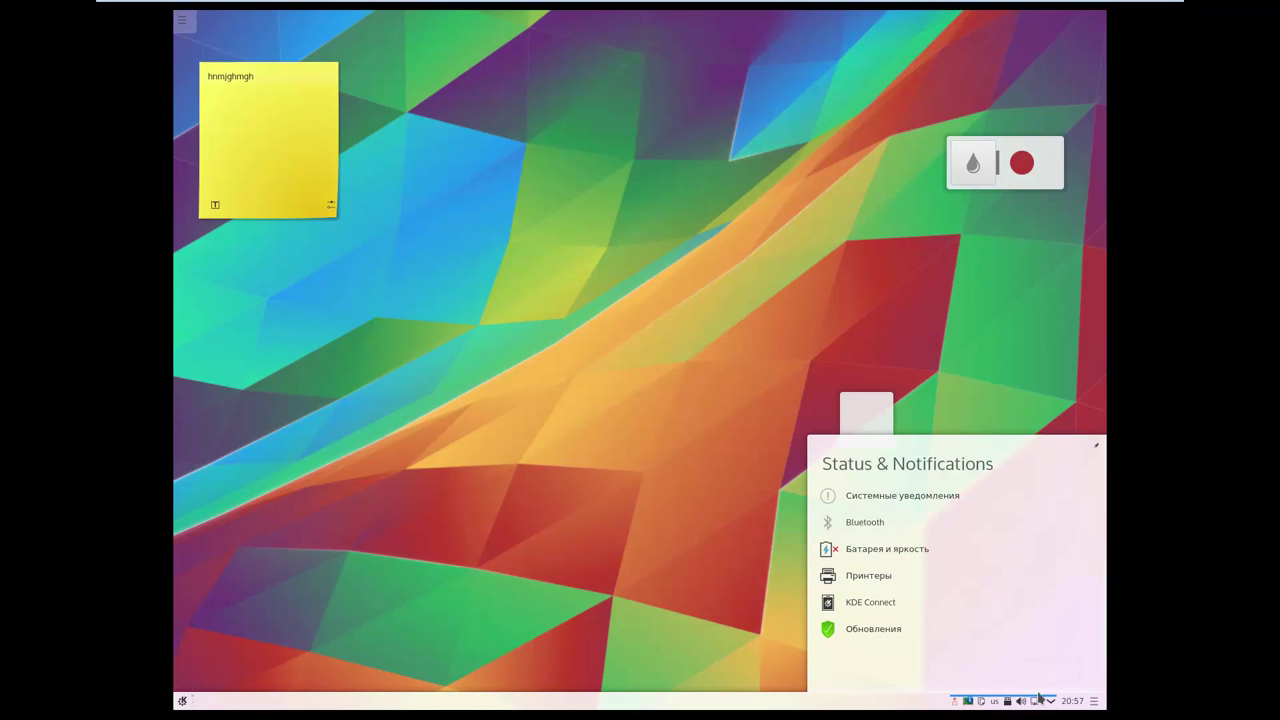
left_click(1051, 702)
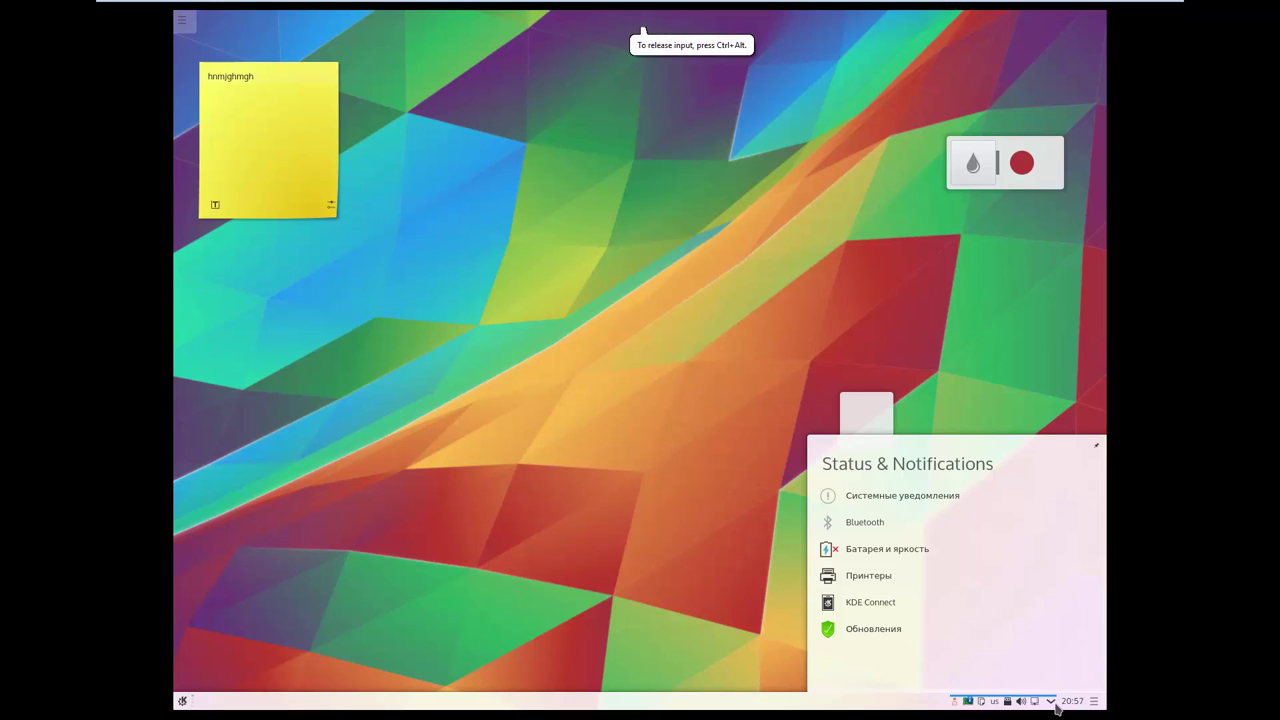
left_click(1037, 703)
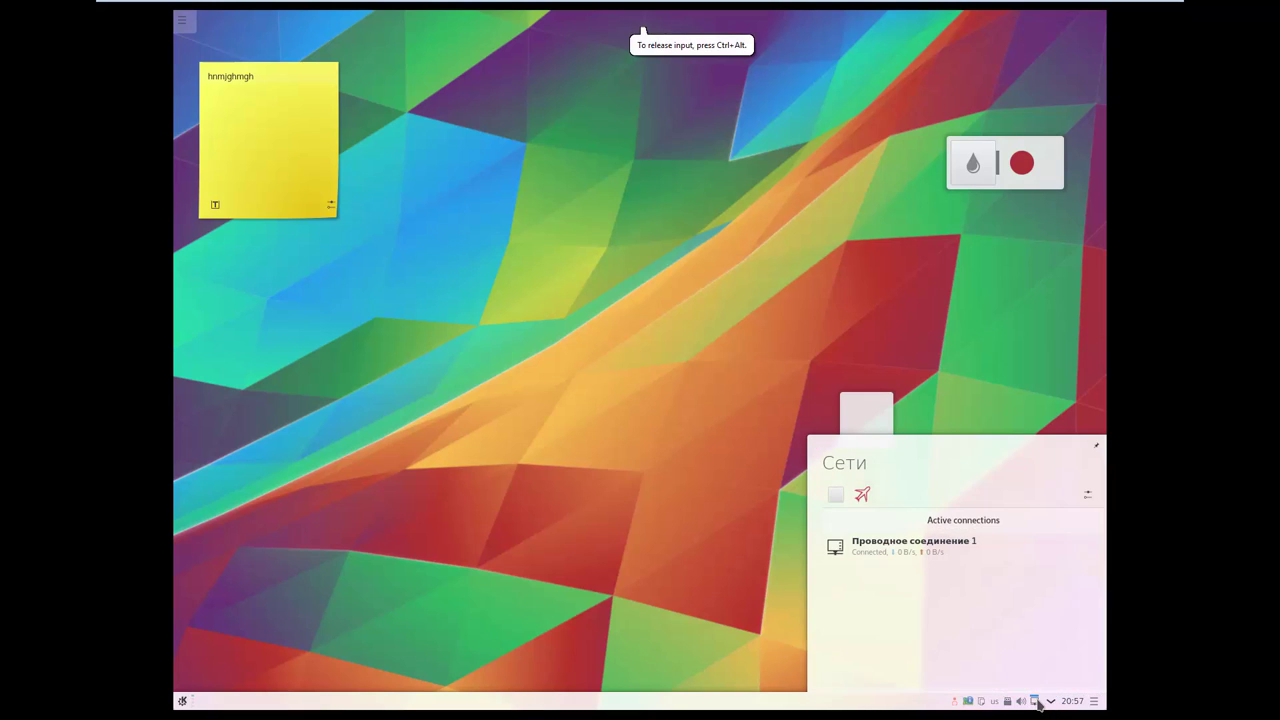
left_click(1033, 704)
View the volume levels of the audio devices and the removable devices applet.
left_click(1020, 704)
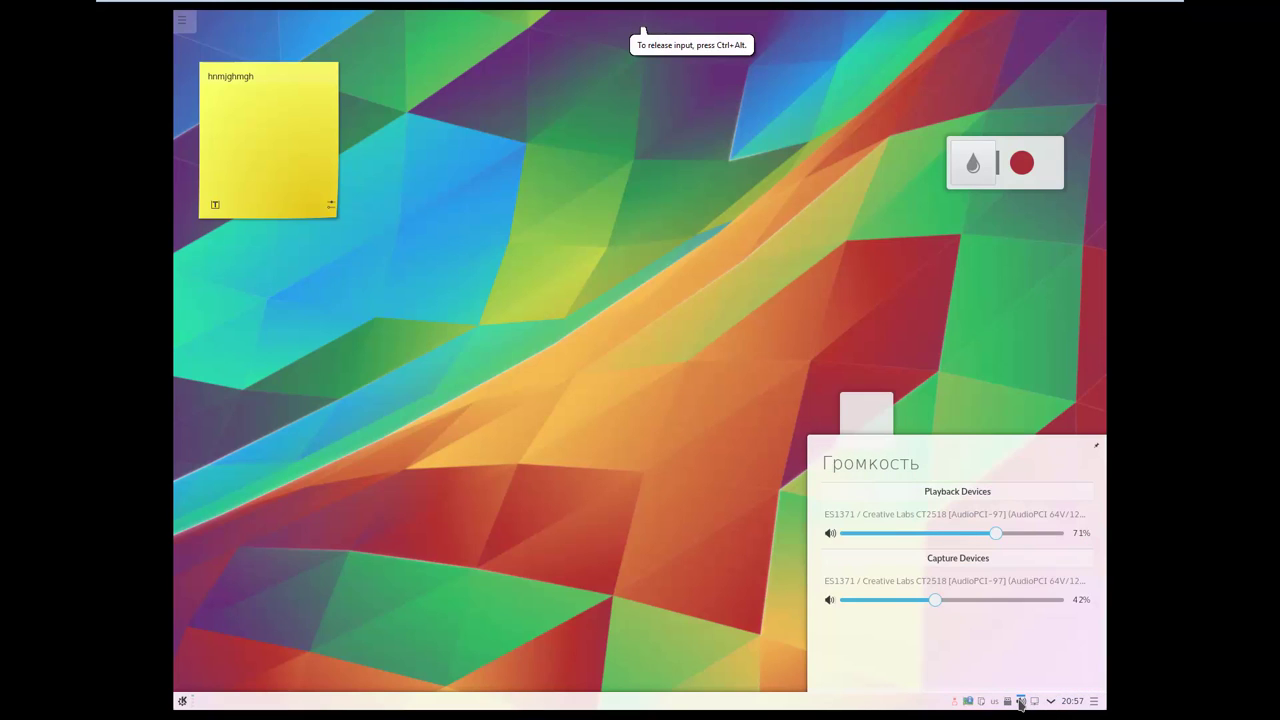
left_click(1020, 704)
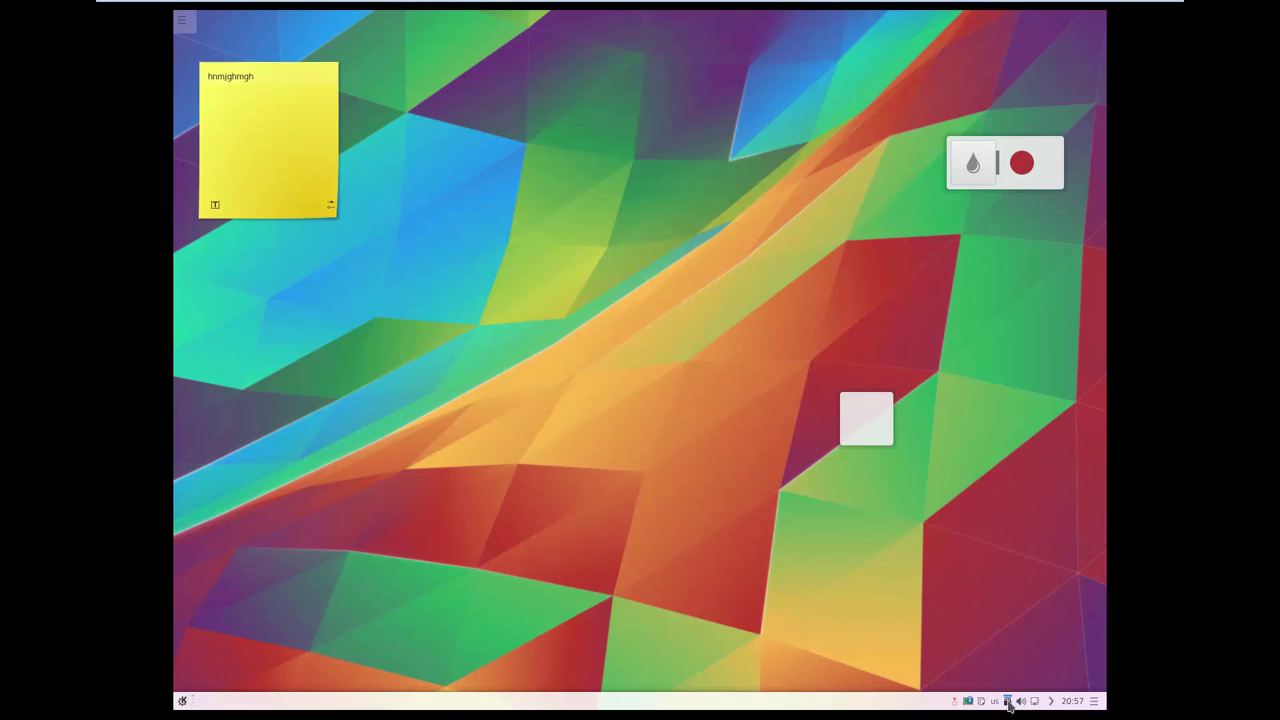
left_click(1008, 702)
left_click(1008, 702)
View the clipboard history, and open the driver manager and close it again.
left_click(981, 702)
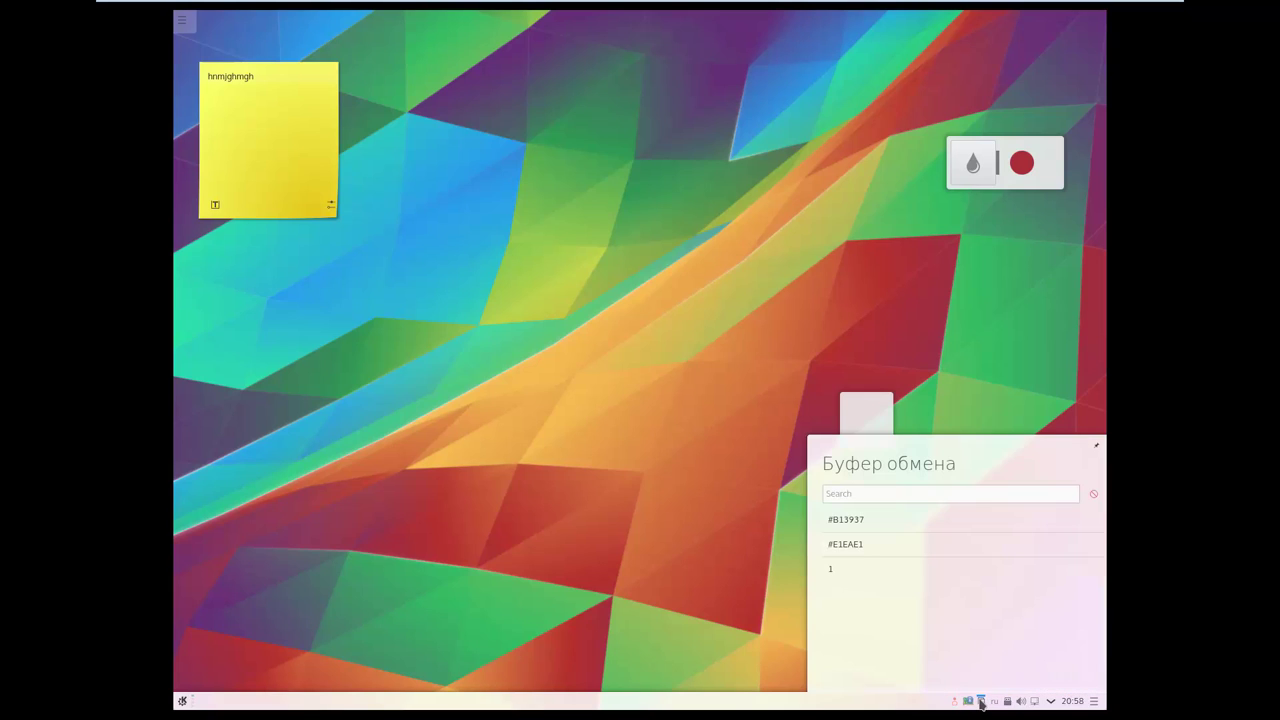
left_click(981, 702)
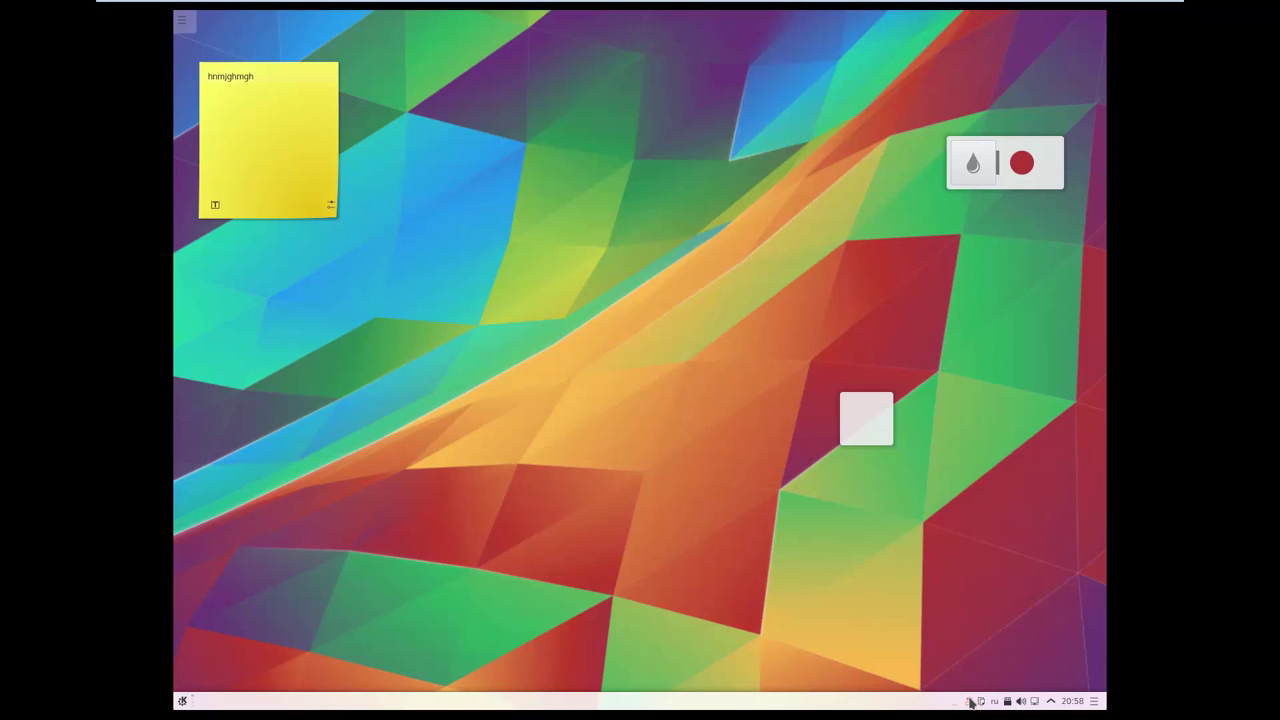
left_click(1036, 704)
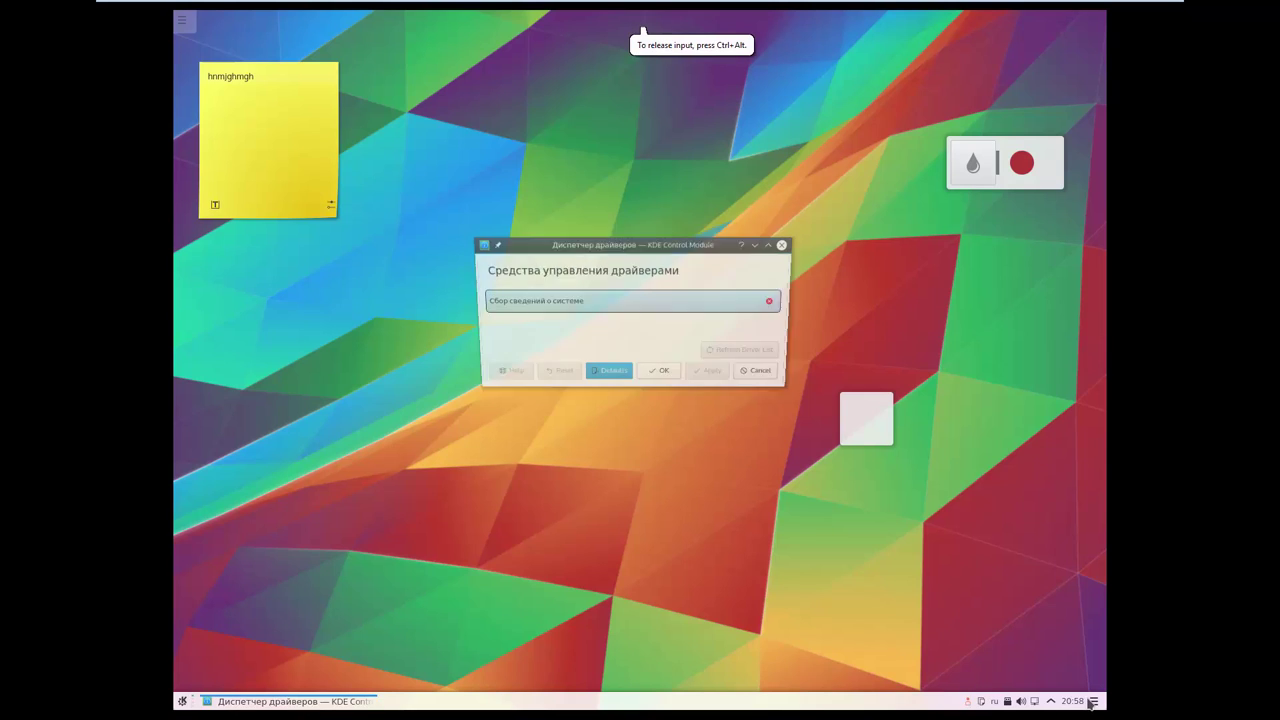
left_click(790, 387)
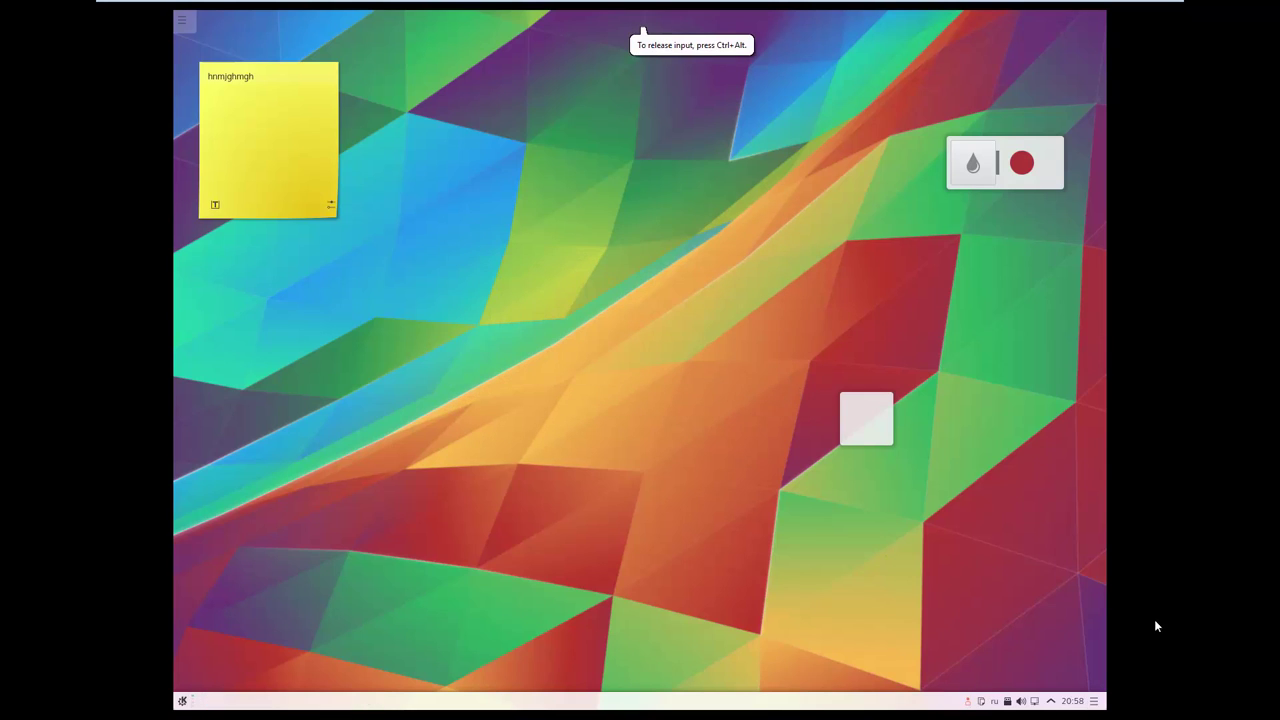
Increase the height of the bottom panel, leave its configuration, and open and dismiss the desktop's context menu.
left_click(1095, 702)
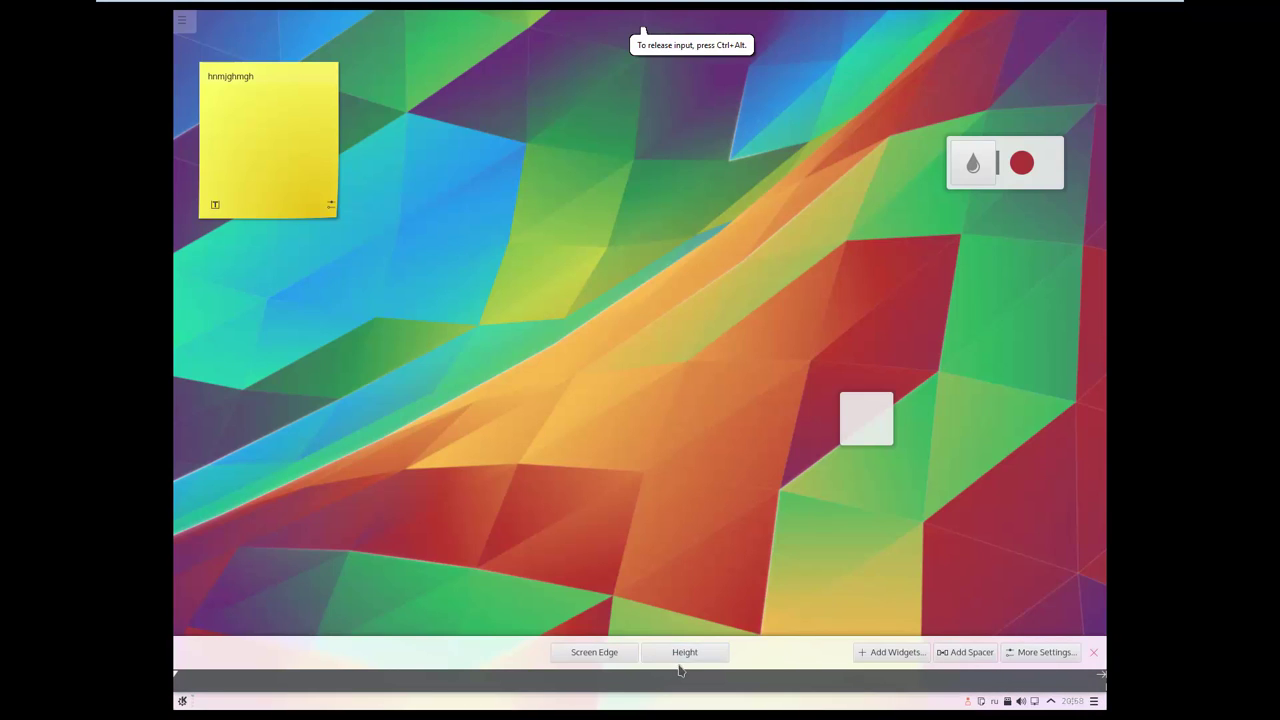
mouse_move(728, 652)
left_mouse_down()
mouse_move(735, 633)
mouse_move(733, 647)
left_mouse_up()
left_click(707, 528)
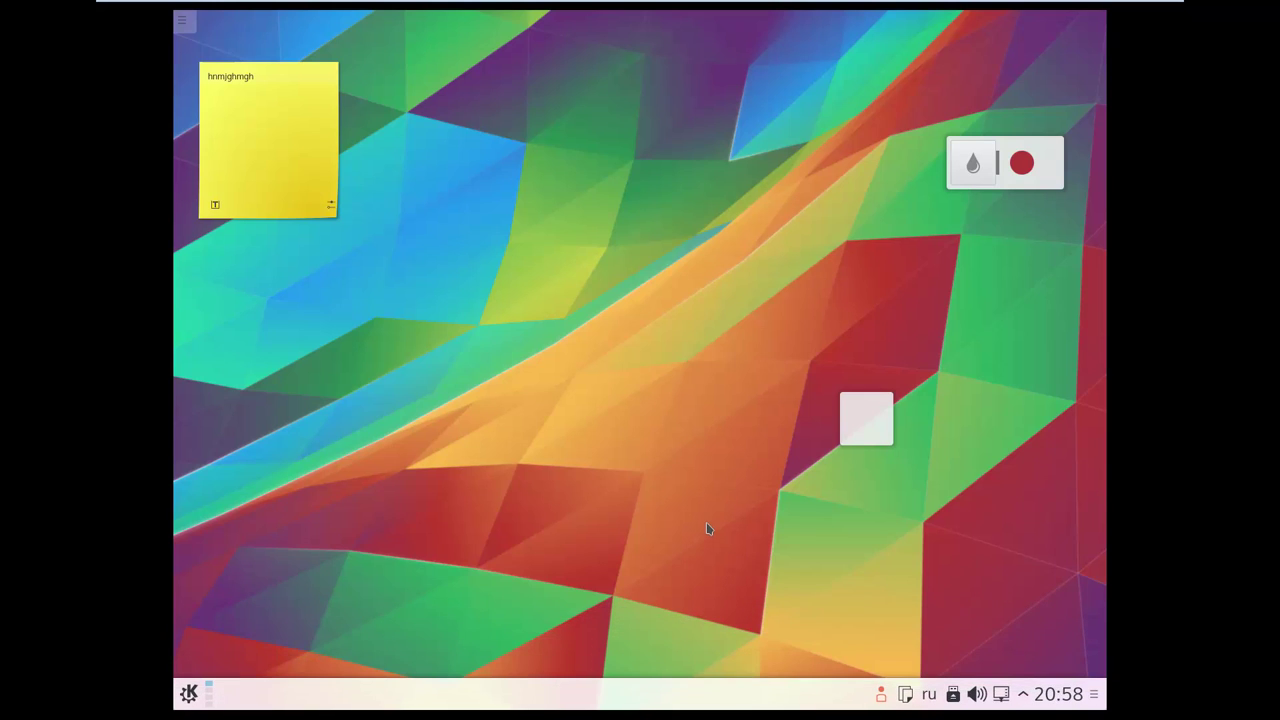
right_click(593, 413)
left_click(470, 389)
Browse the application launcher's Офис category and its Computer section, and close the launcher.
left_click(189, 694)
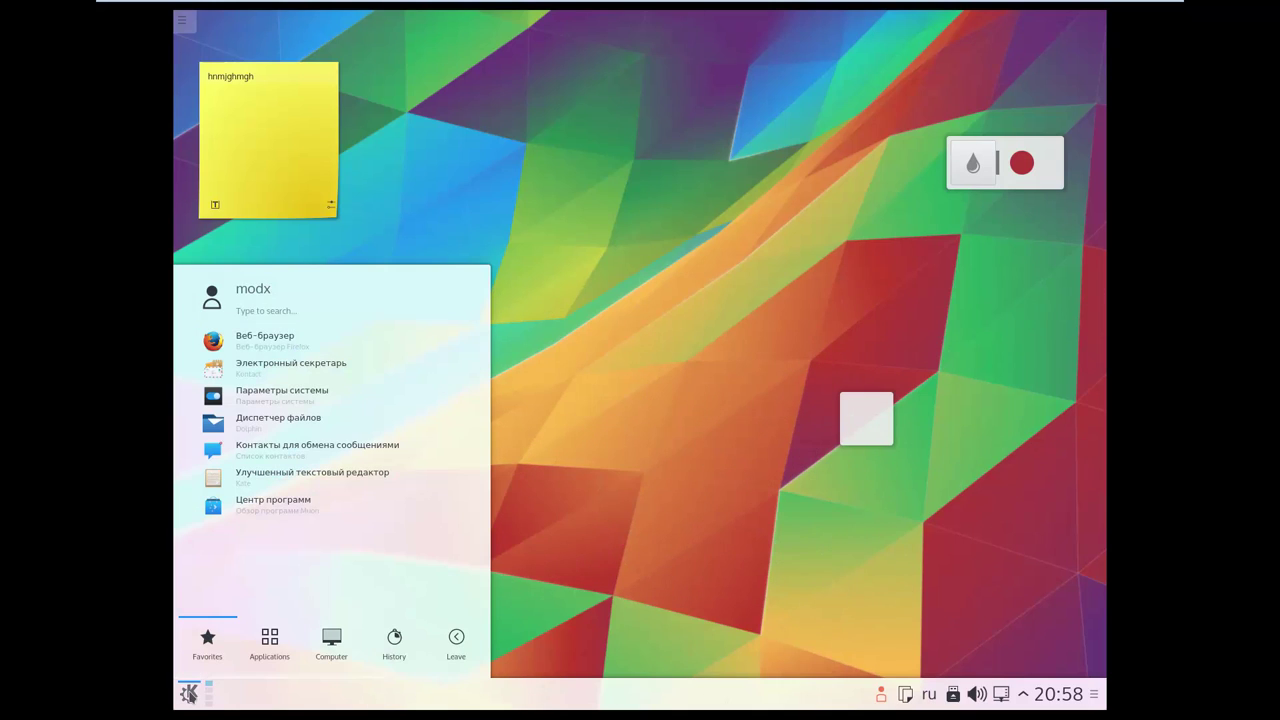
left_click(290, 653)
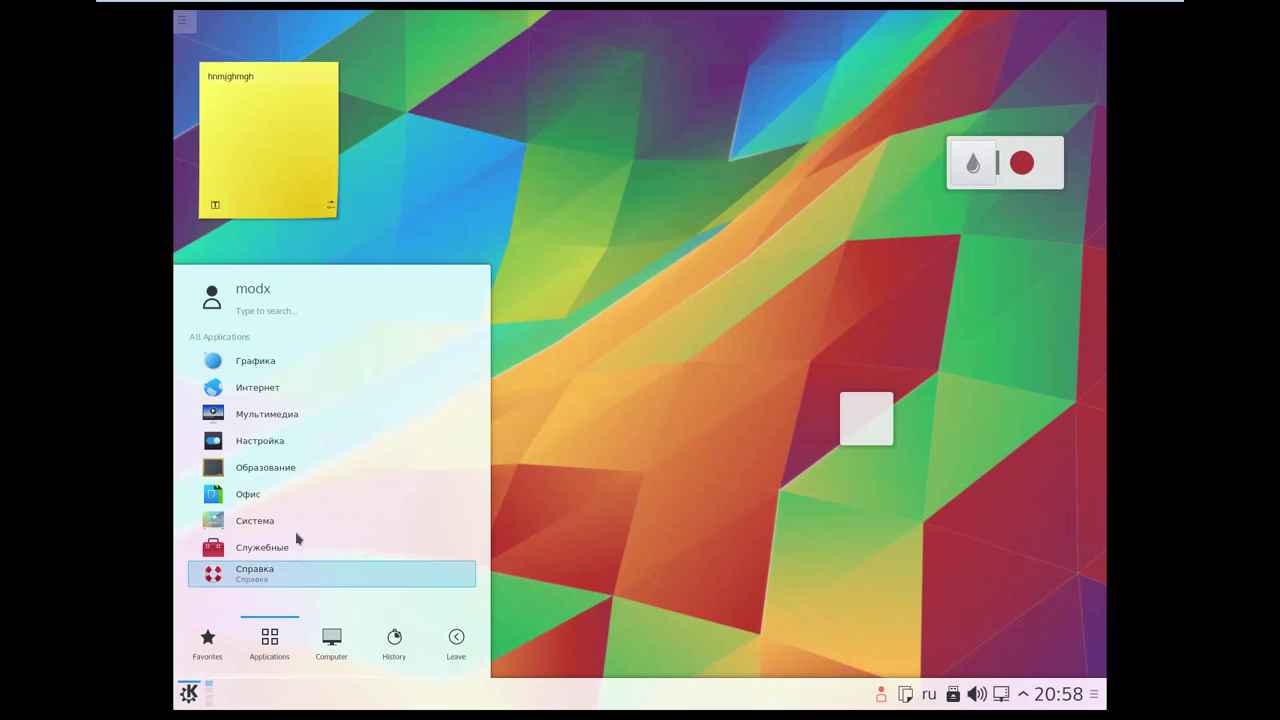
left_click(306, 500)
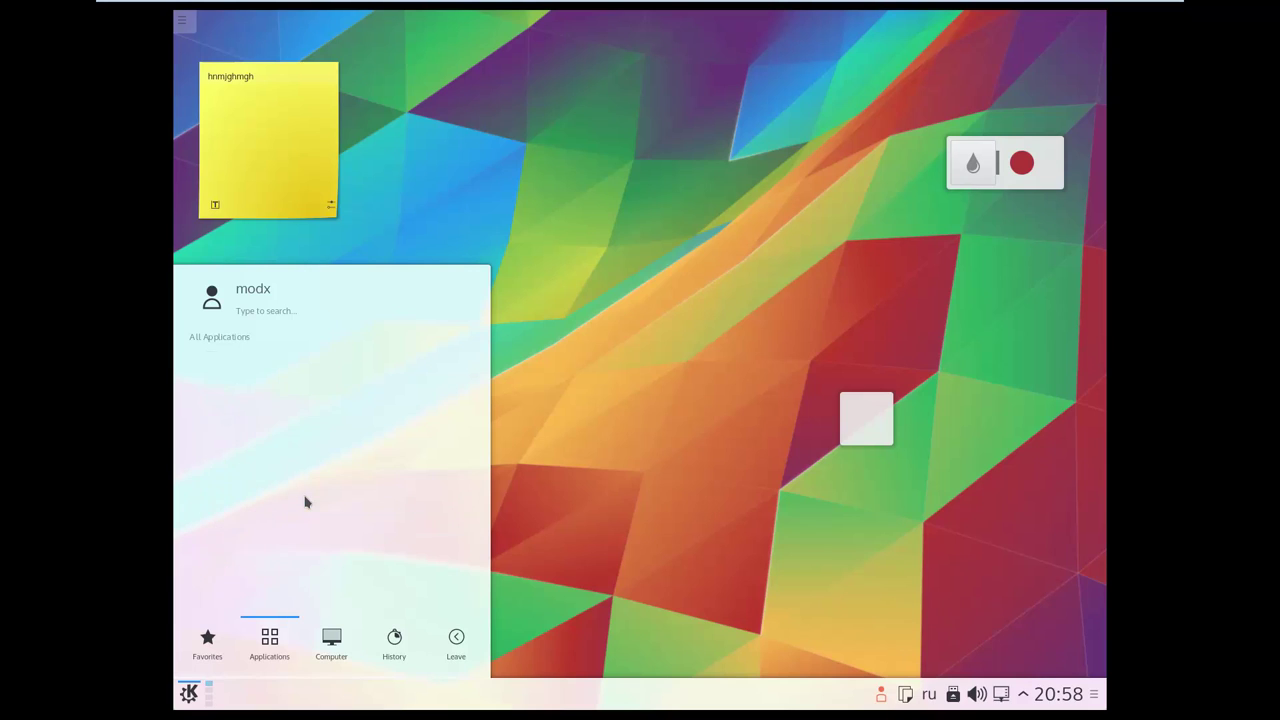
scroll(325, 436, "down", 1)
scroll(325, 436, "up", 1)
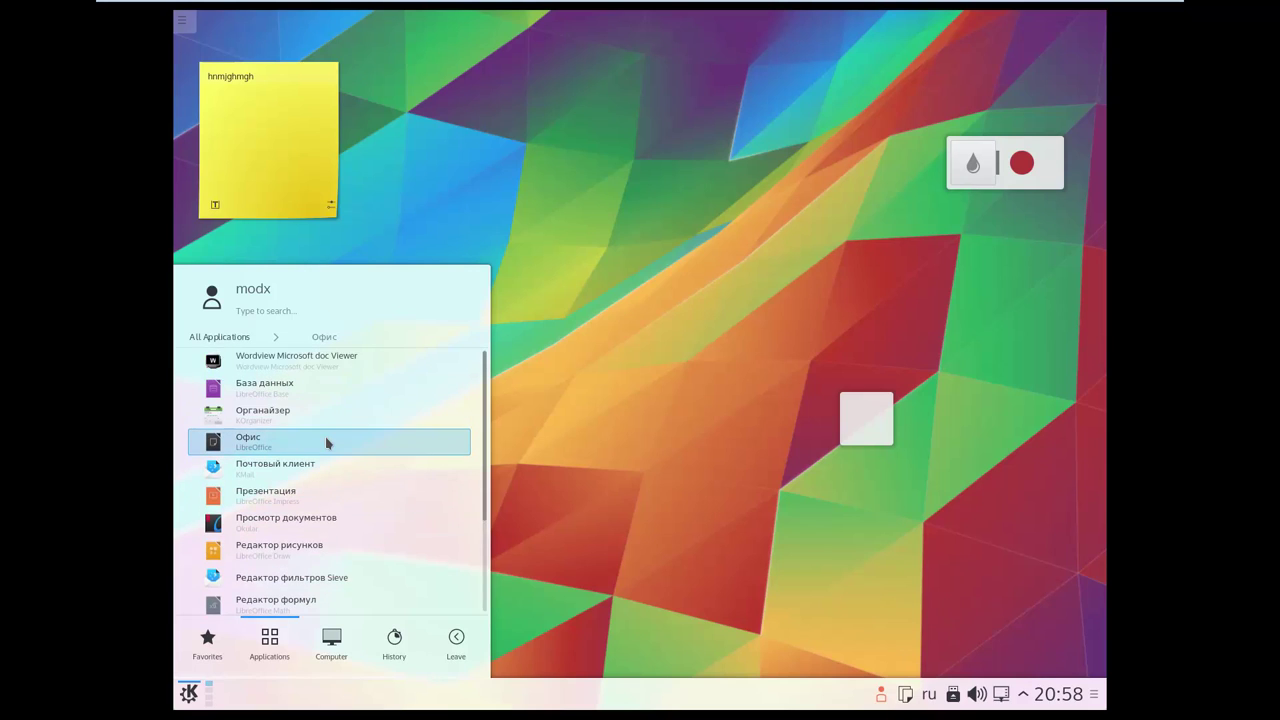
scroll(325, 436, "down", 1)
scroll(325, 436, "up", 1)
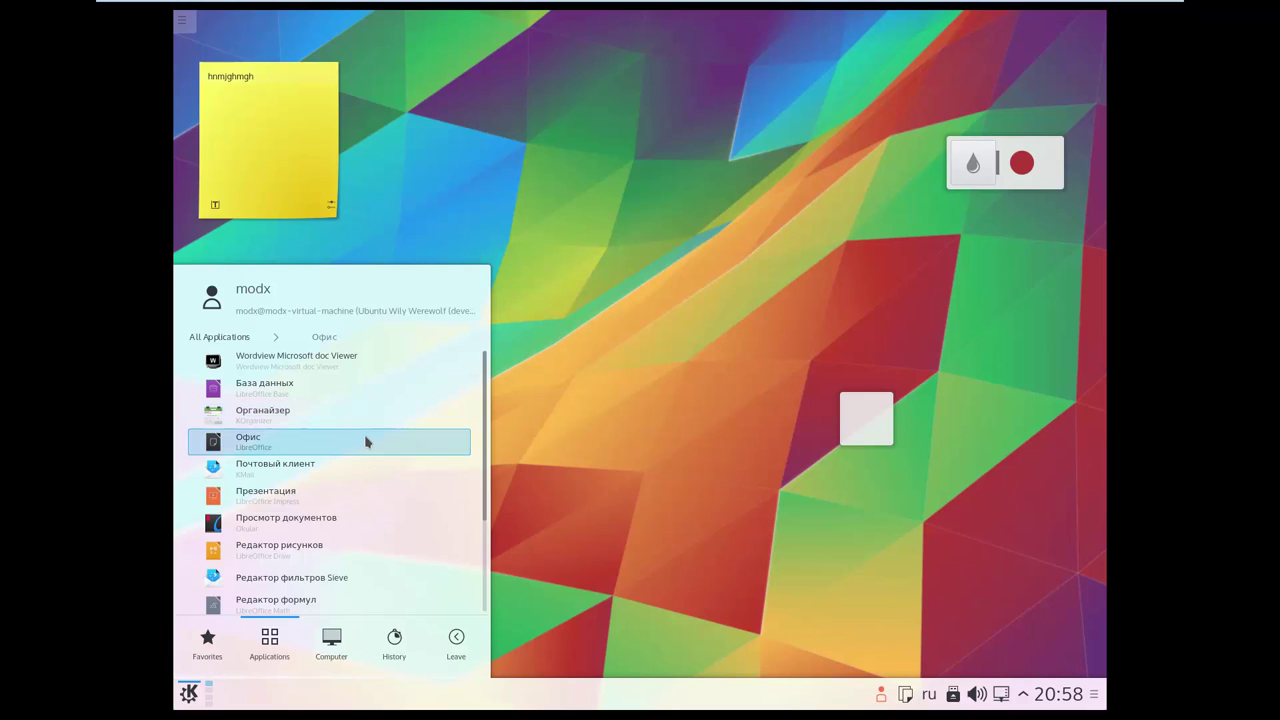
scroll(365, 441, "down", 5)
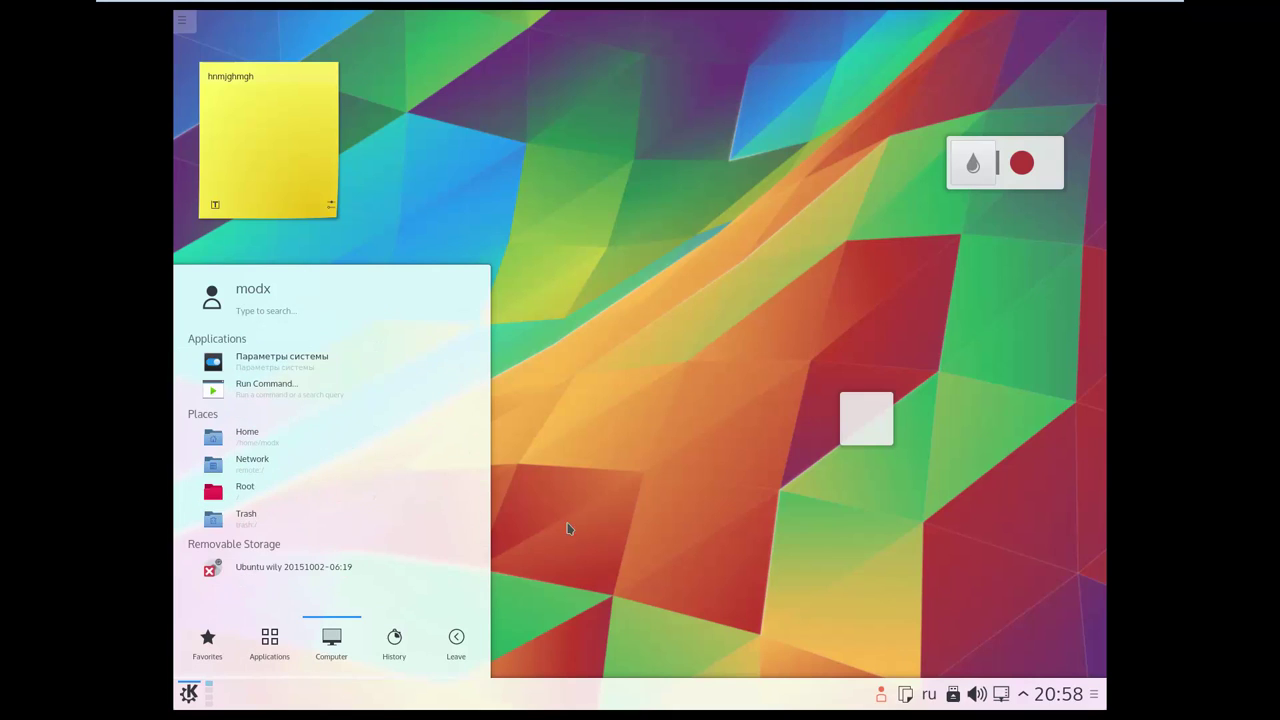
left_click(590, 494)
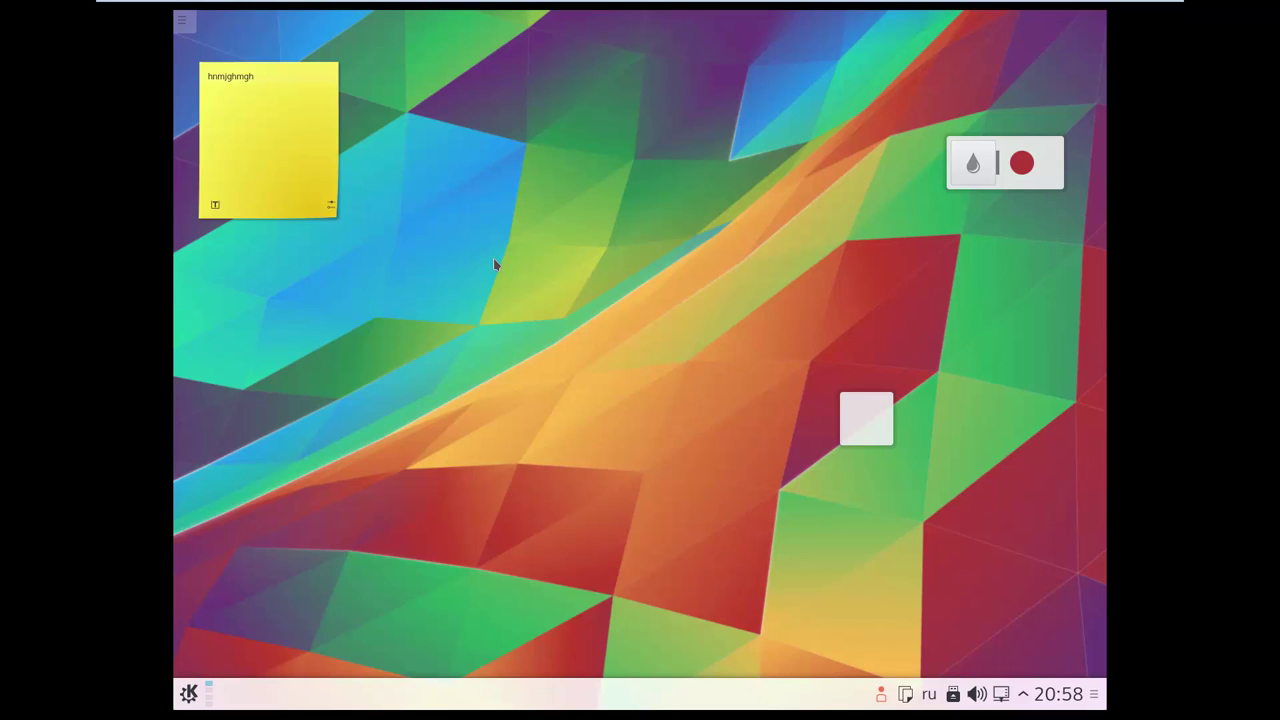